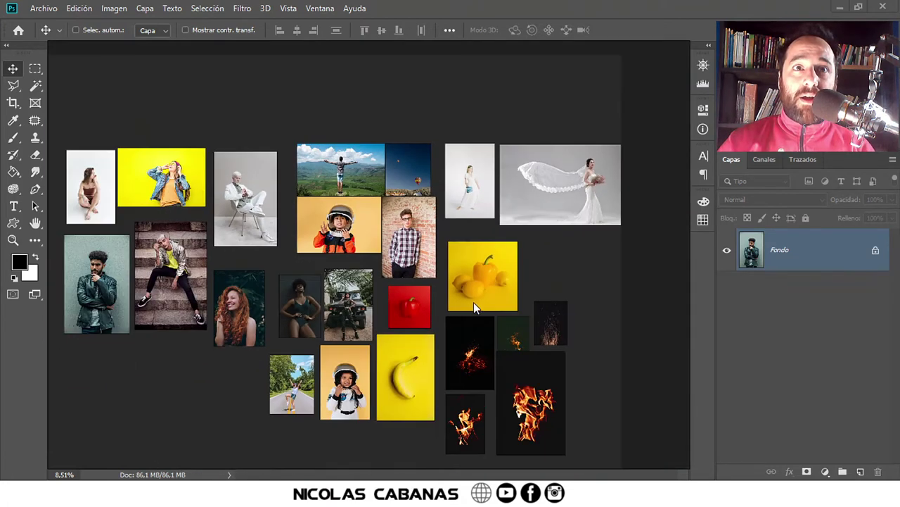
Pan and scroll around the photo collage to look over its images
scroll(559, 405, "up", 2)
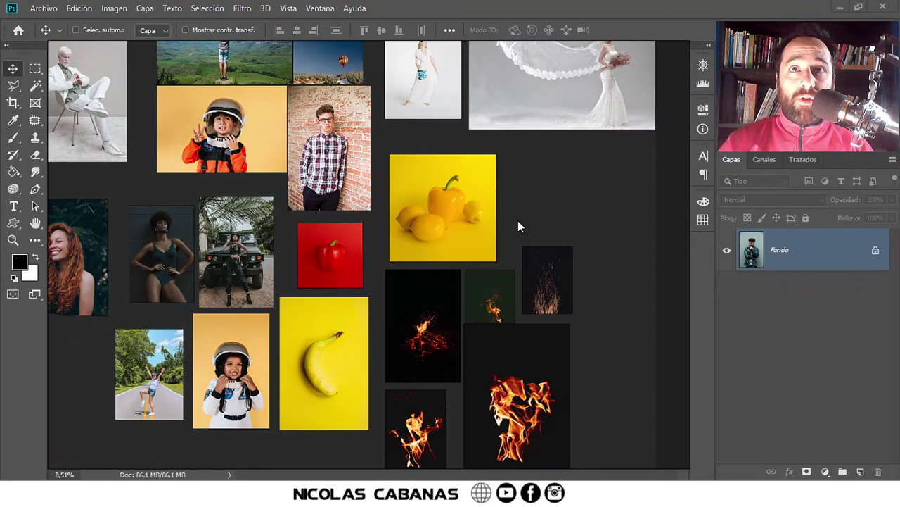
left_click_drag(517, 227, 508, 315)
scroll(373, 297, "left", 3)
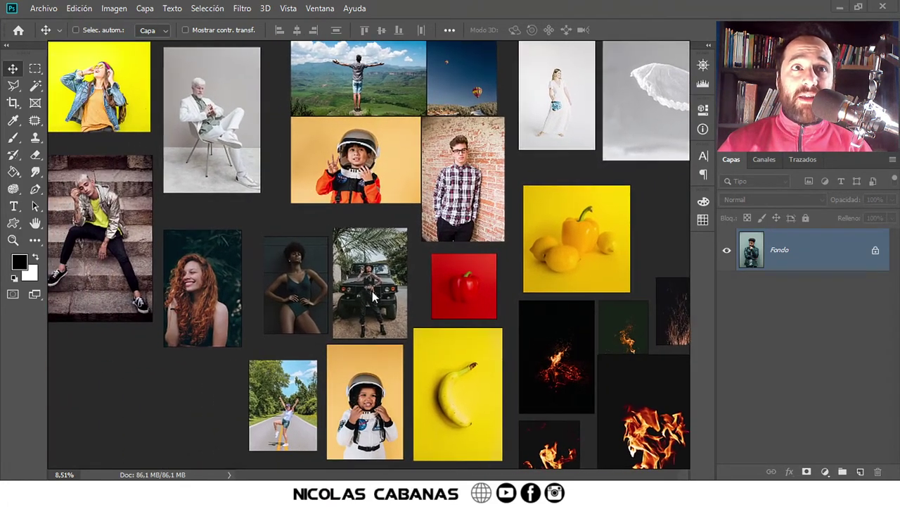
scroll(373, 297, "left", 2)
scroll(375, 312, "up", 1)
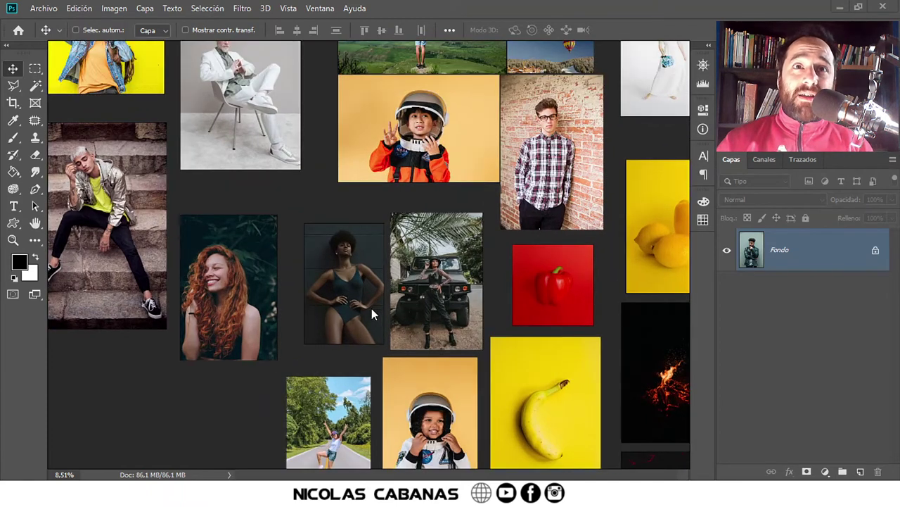
scroll(372, 308, "down", 1)
scroll(352, 315, "down", 1)
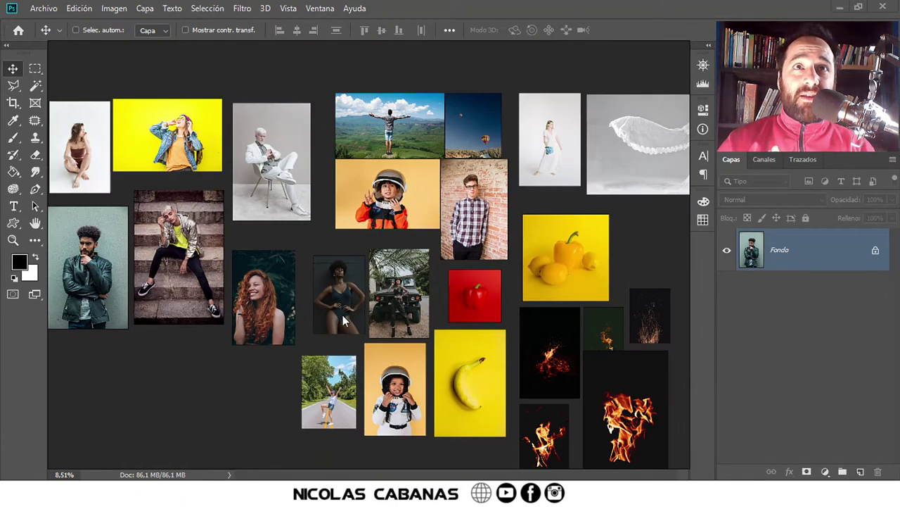
scroll(334, 327, "up", 1)
scroll(396, 259, "left", 3)
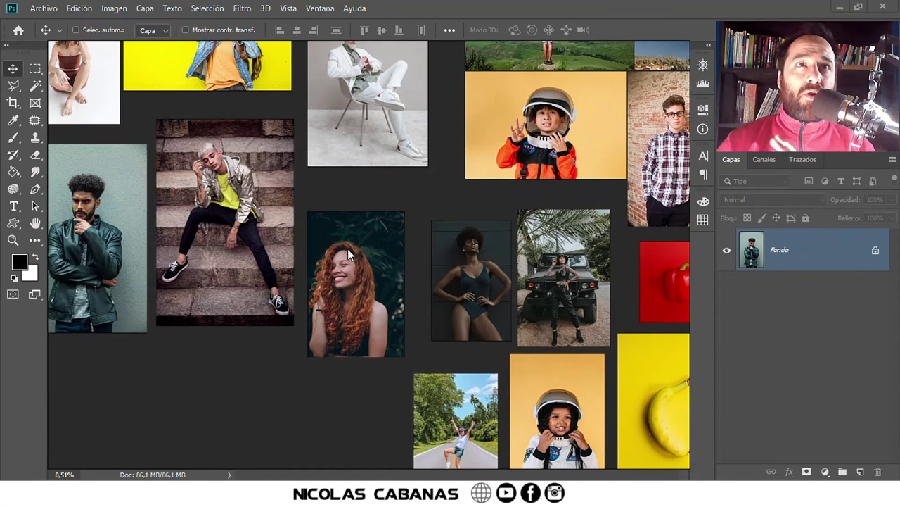
scroll(348, 248, "down", 1)
scroll(345, 229, "right", 2)
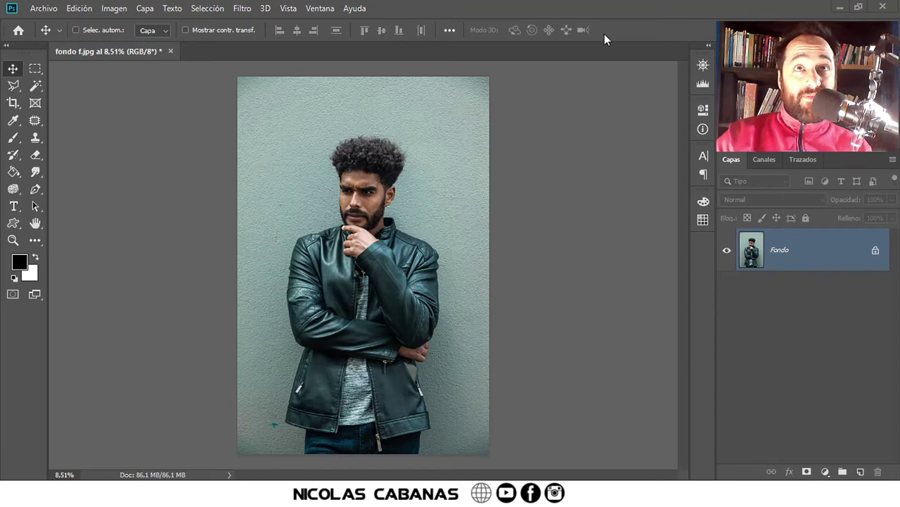
key("z")
left_click_drag(355, 169, 413, 160)
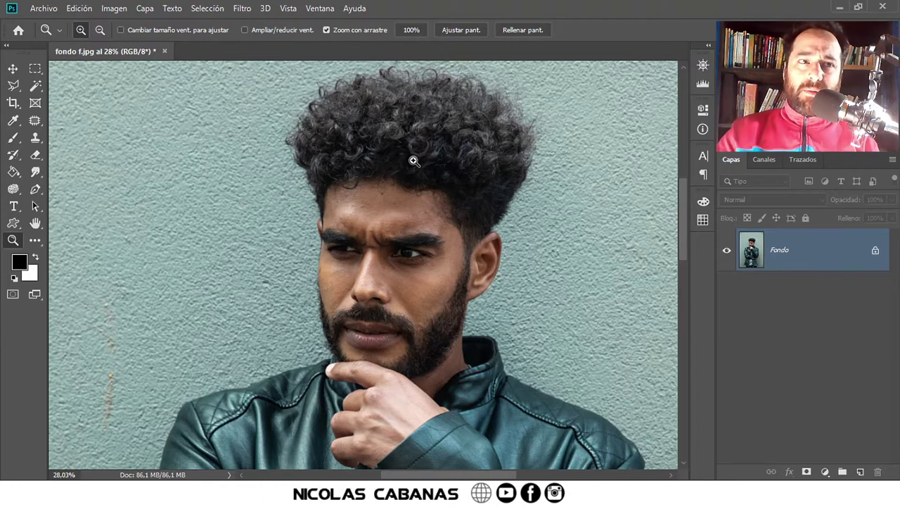
left_click_drag(362, 215, 331, 231)
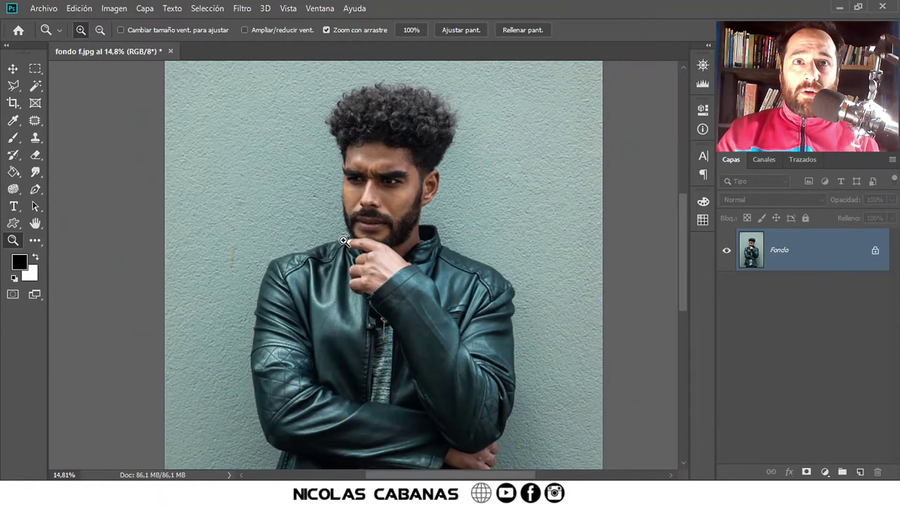
scroll(342, 253, "down", 5)
scroll(354, 263, "up", 3)
mouse_move(311, 117)
left_mouse_down()
mouse_move(447, 120)
mouse_move(408, 125)
mouse_move(501, 133)
mouse_move(451, 153)
mouse_move(420, 281)
mouse_move(412, 265)
mouse_move(377, 304)
left_mouse_up()
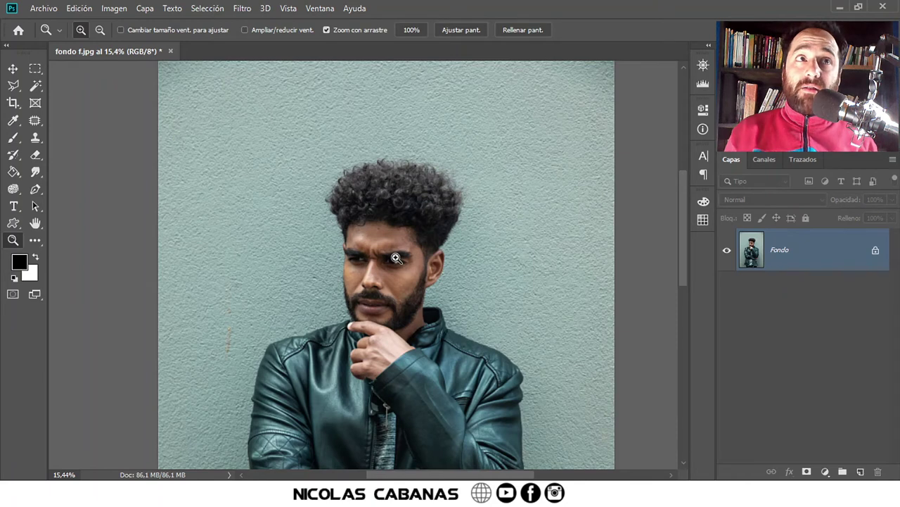
Choose the Magic Wand tool and run Select Subject to outline the man
left_click(35, 85)
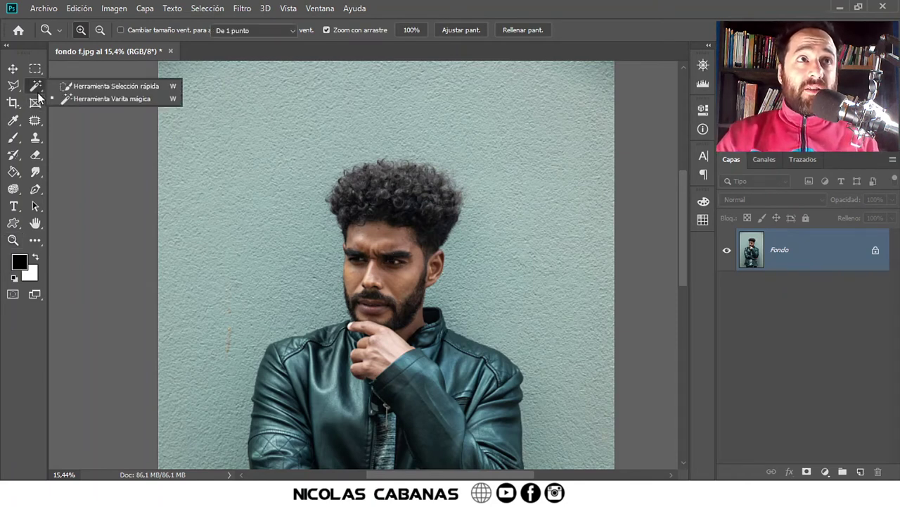
left_click(139, 101)
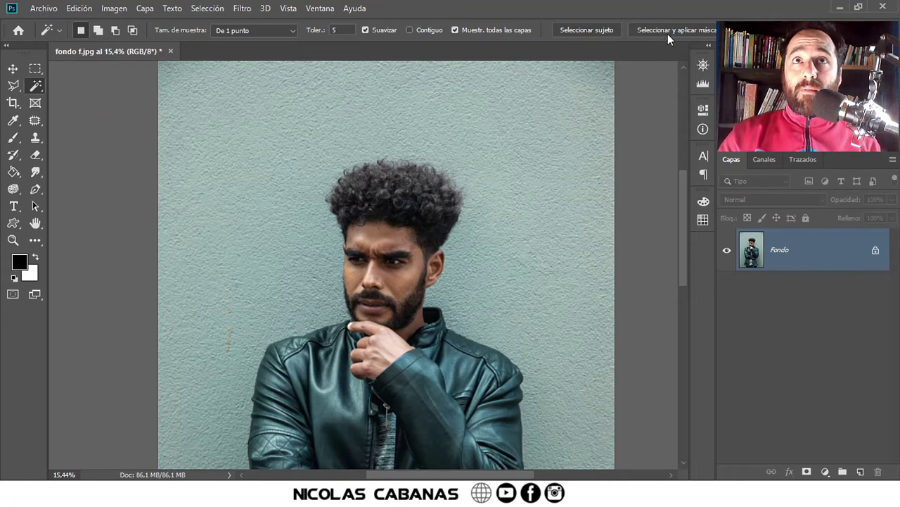
left_click(585, 30)
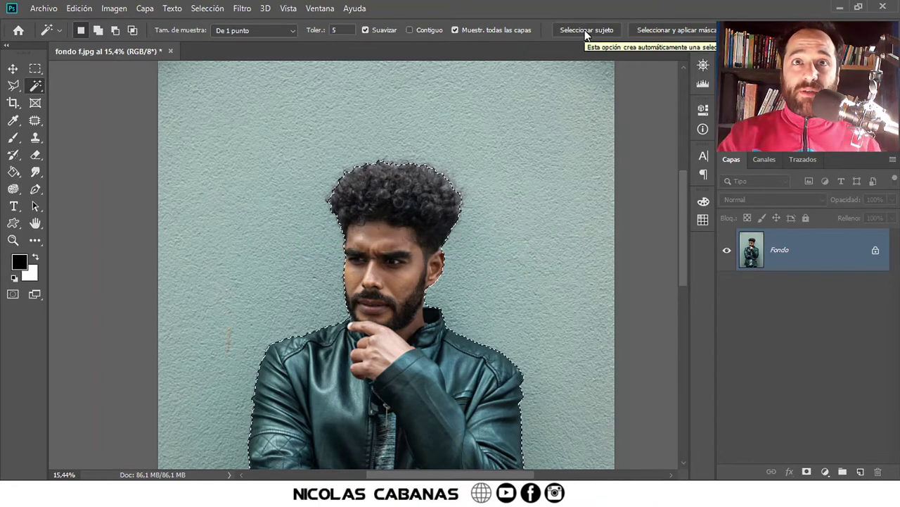
left_click_drag(687, 247, 686, 343)
key("z")
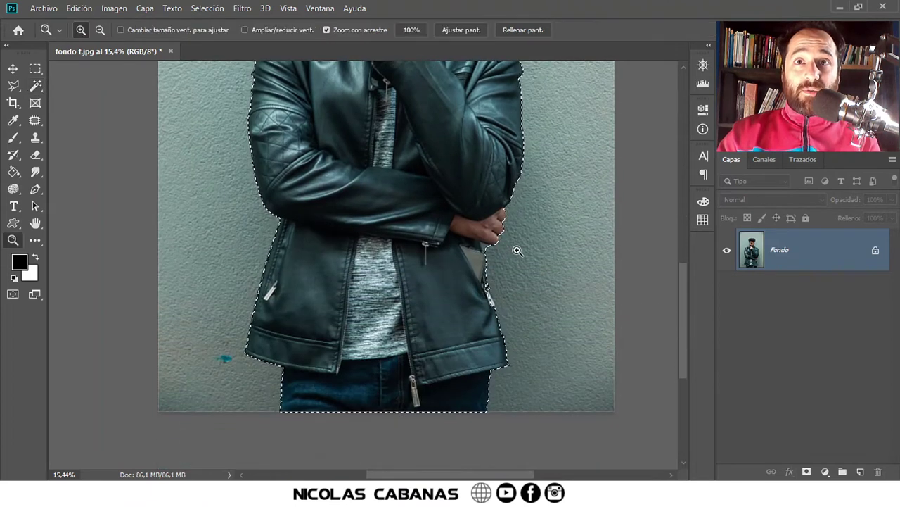
left_click_drag(516, 249, 587, 261)
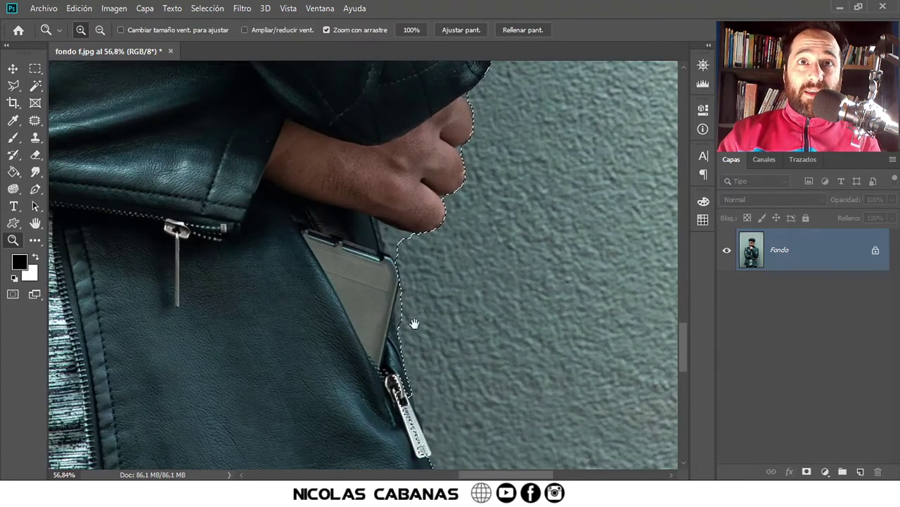
scroll(413, 310, "down", 1)
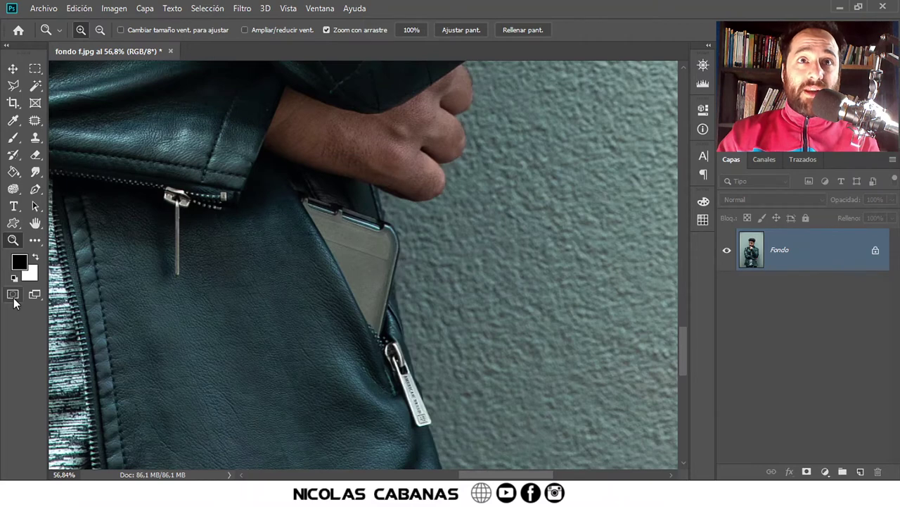
left_click(13, 294)
mouse_move(346, 304)
left_mouse_down()
mouse_move(305, 305)
mouse_move(243, 330)
mouse_move(300, 323)
mouse_move(312, 295)
mouse_move(330, 384)
mouse_move(333, 244)
mouse_move(310, 403)
left_mouse_up()
mouse_move(377, 231)
left_mouse_down()
mouse_move(345, 291)
mouse_move(375, 249)
mouse_move(391, 256)
left_mouse_up()
mouse_move(247, 338)
left_mouse_down()
mouse_move(426, 281)
mouse_move(464, 257)
left_mouse_up()
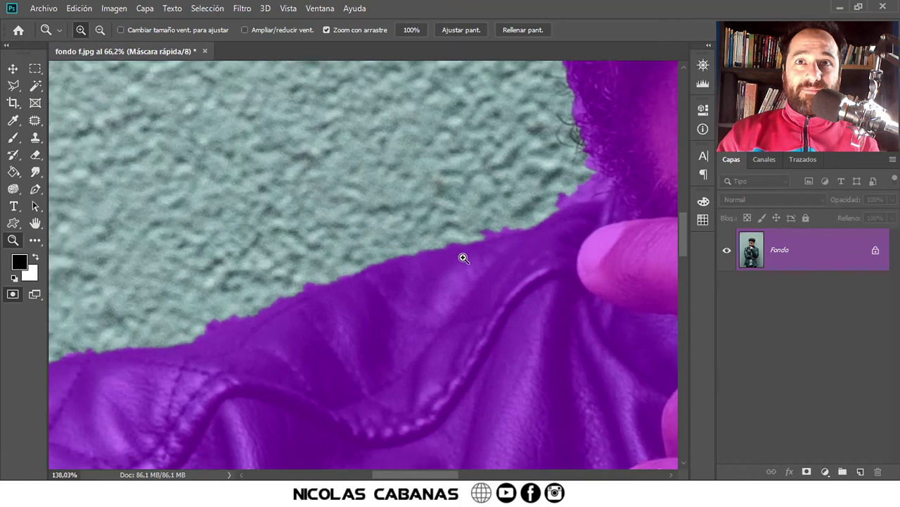
left_click(11, 297)
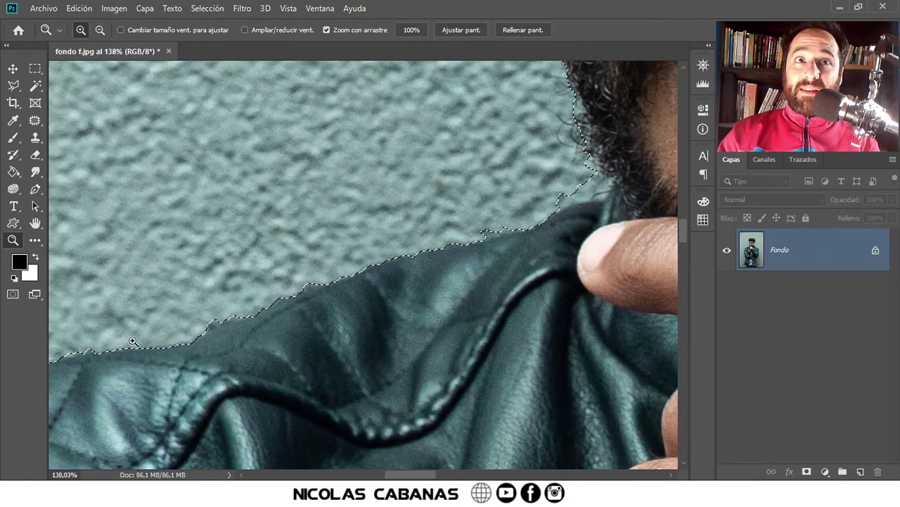
scroll(295, 316, "down", 6)
key("ctrl+d")
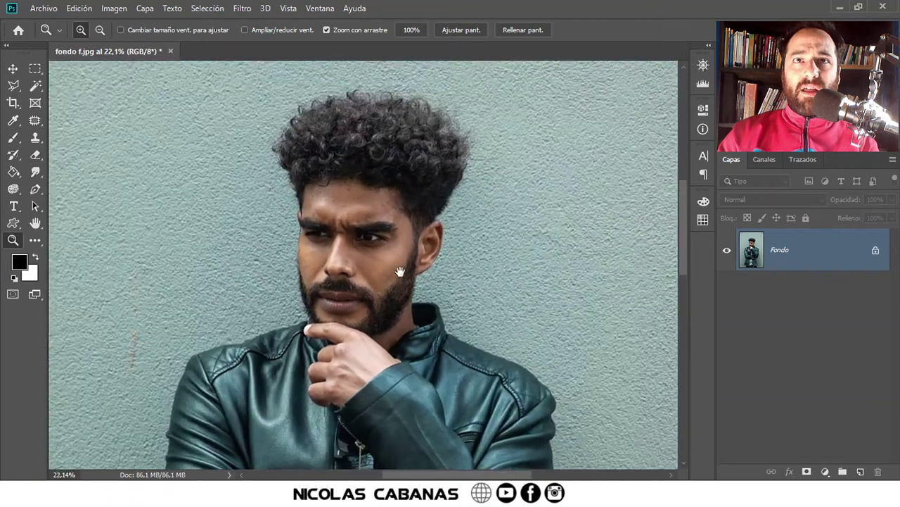
scroll(366, 225, "up", 3)
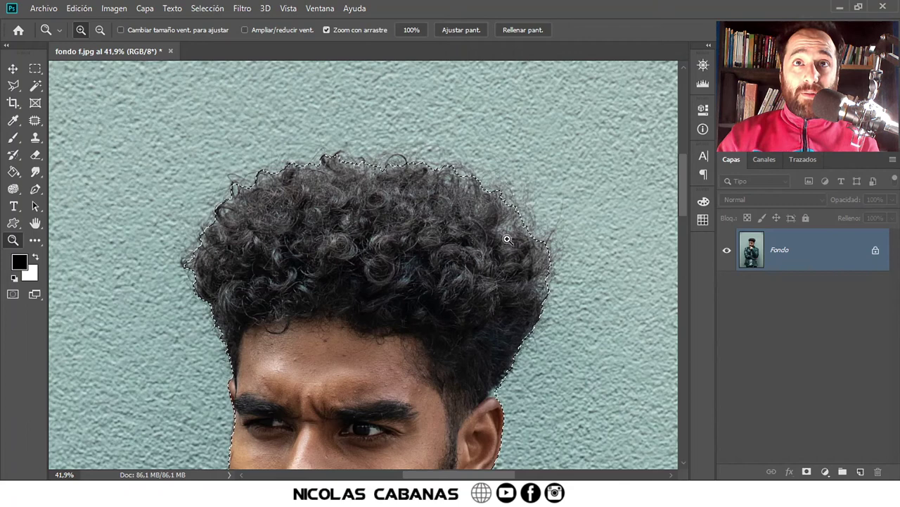
scroll(385, 316, "down", 3)
scroll(394, 257, "down", 5)
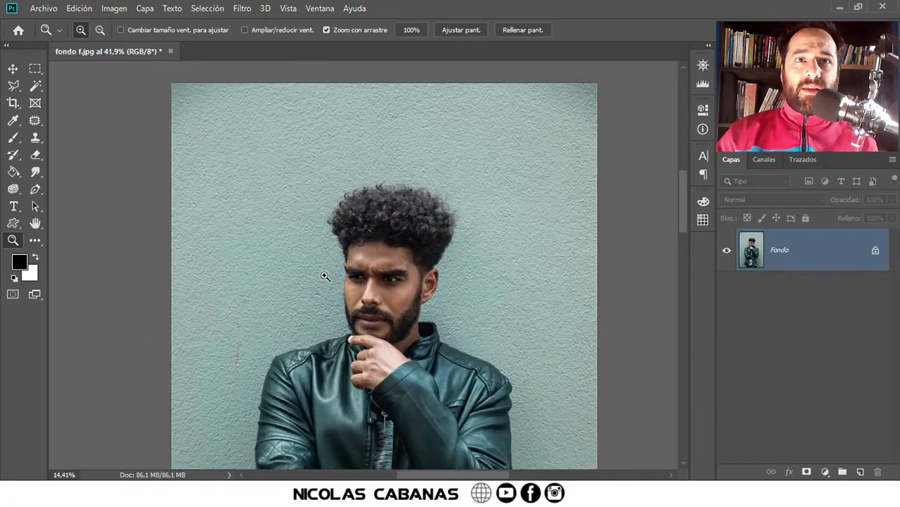
scroll(412, 202, "up", 2)
scroll(408, 191, "up", 2)
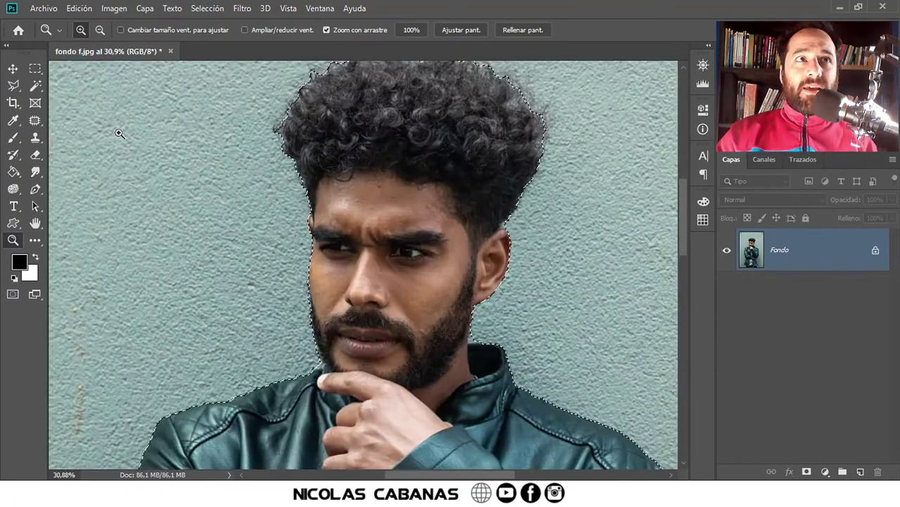
Keep the Magic Wand tool active and zoom in on the curly hair in Select and Mask
left_click(35, 85)
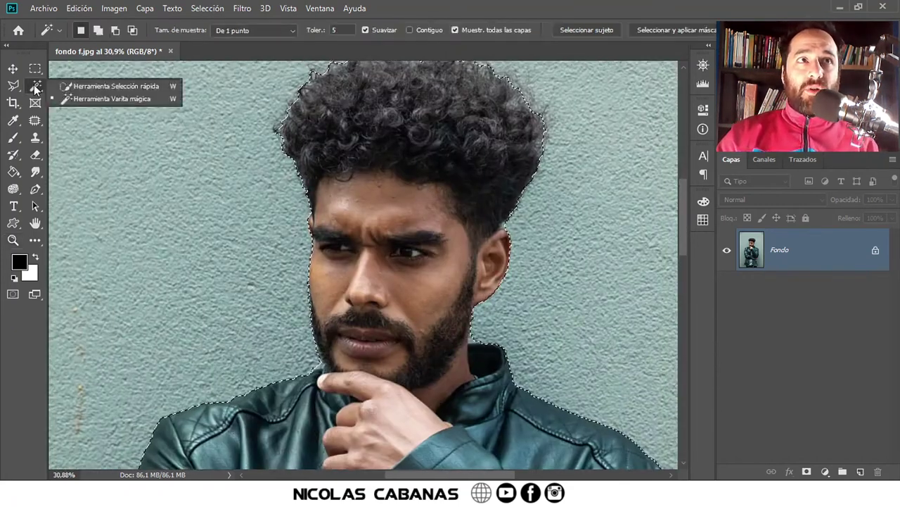
left_click(118, 100)
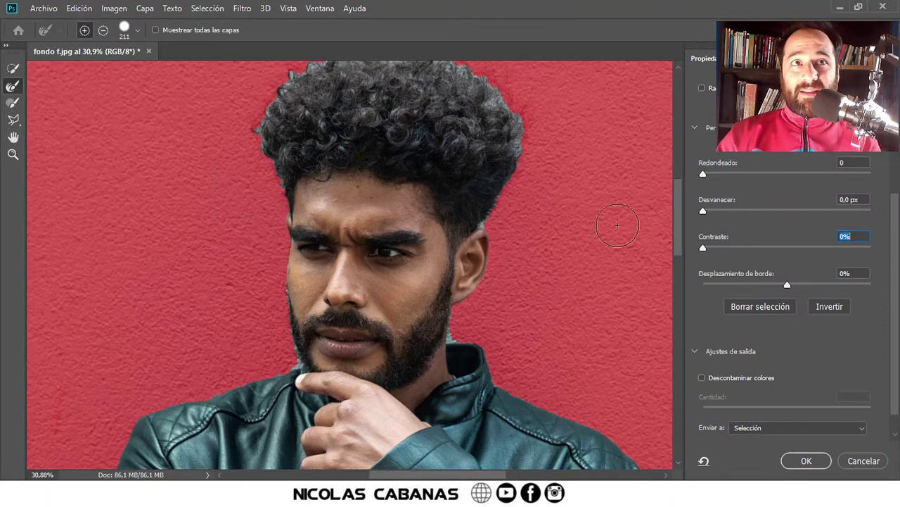
left_click_drag(529, 187, 526, 285)
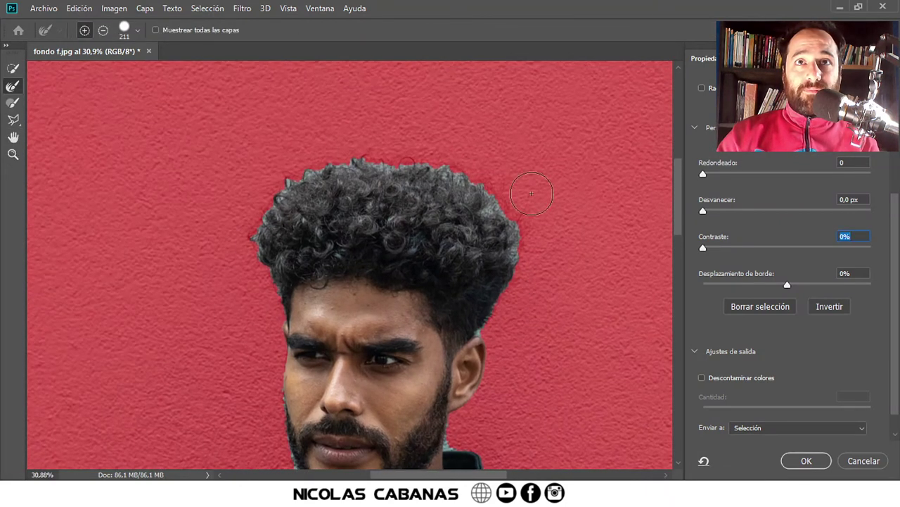
left_click(13, 87)
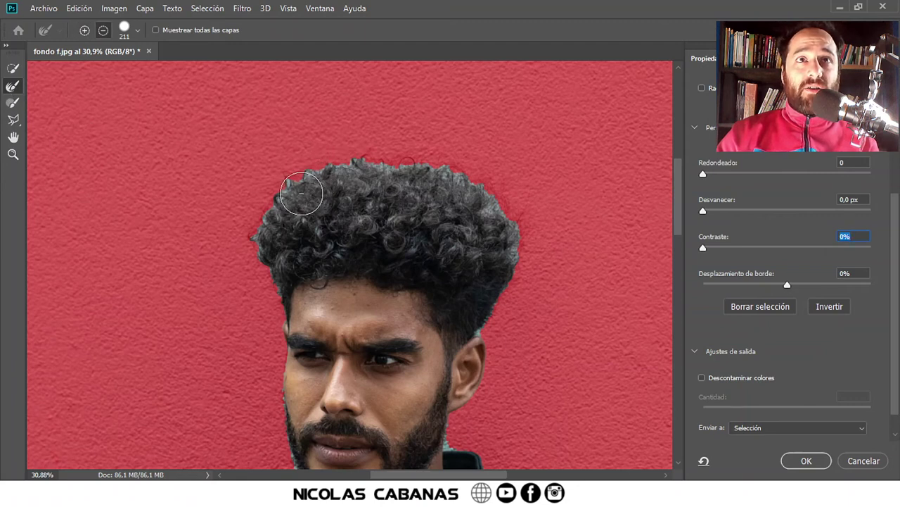
left_click(12, 154)
mouse_move(273, 280)
left_mouse_down()
mouse_move(298, 304)
mouse_move(386, 221)
mouse_move(361, 209)
mouse_move(400, 213)
left_mouse_up()
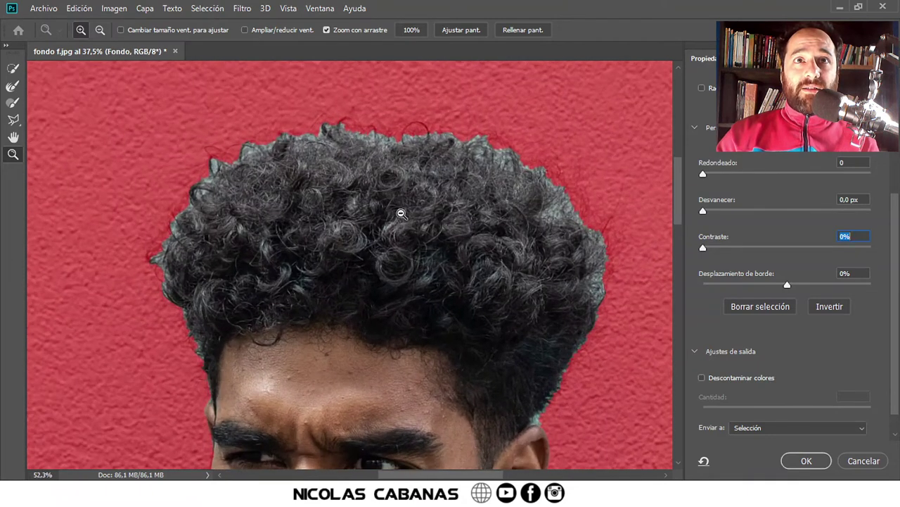
scroll(387, 225, "down", 1)
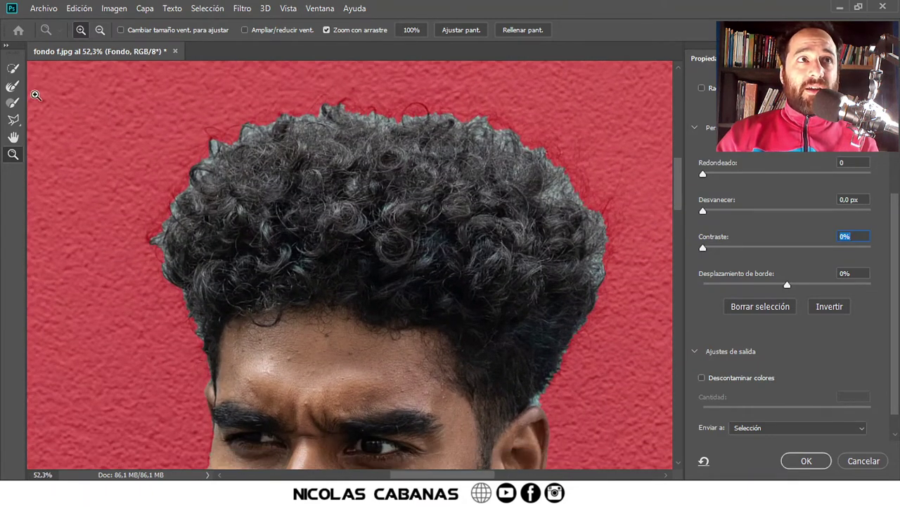
Stroke the upper-left hair edge with the Refine Edge Brush and set its size to 151 px
left_click(13, 85)
mouse_move(201, 261)
left_mouse_down()
mouse_move(177, 141)
mouse_move(260, 172)
left_mouse_up()
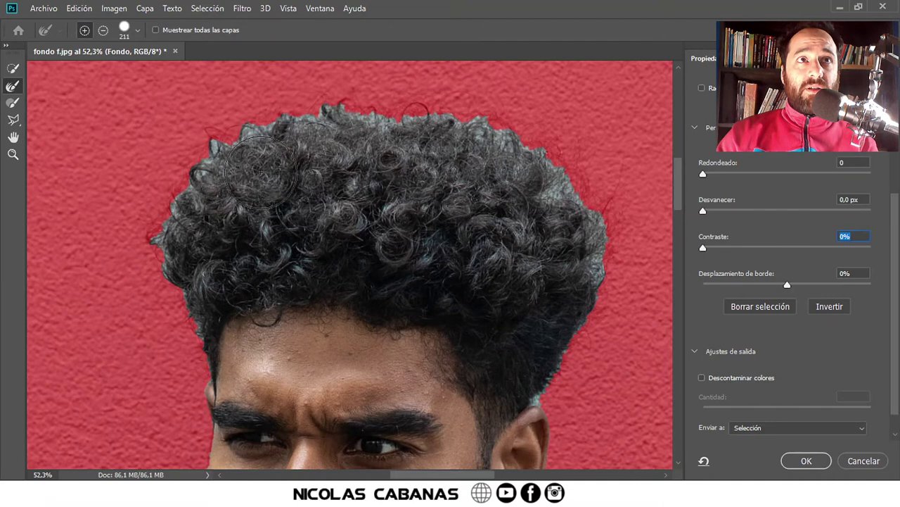
left_click(138, 30)
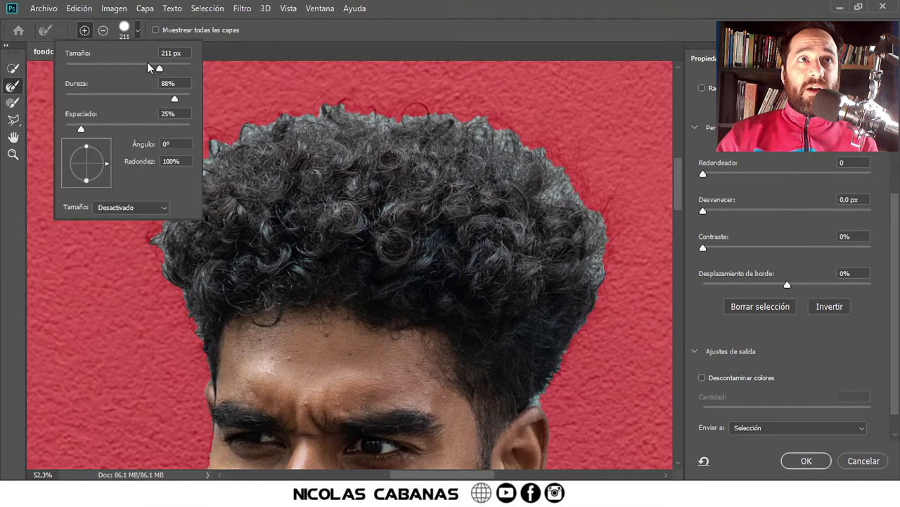
left_click_drag(145, 71, 144, 70)
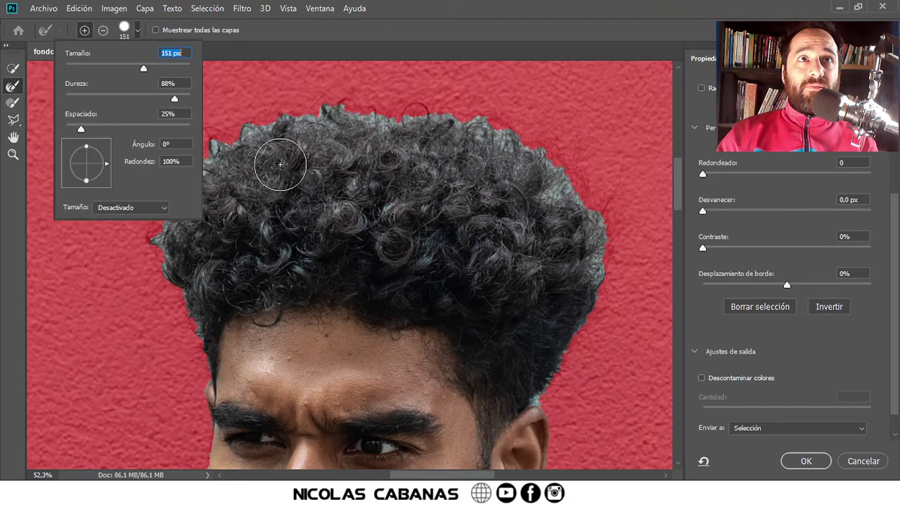
left_click(439, 32)
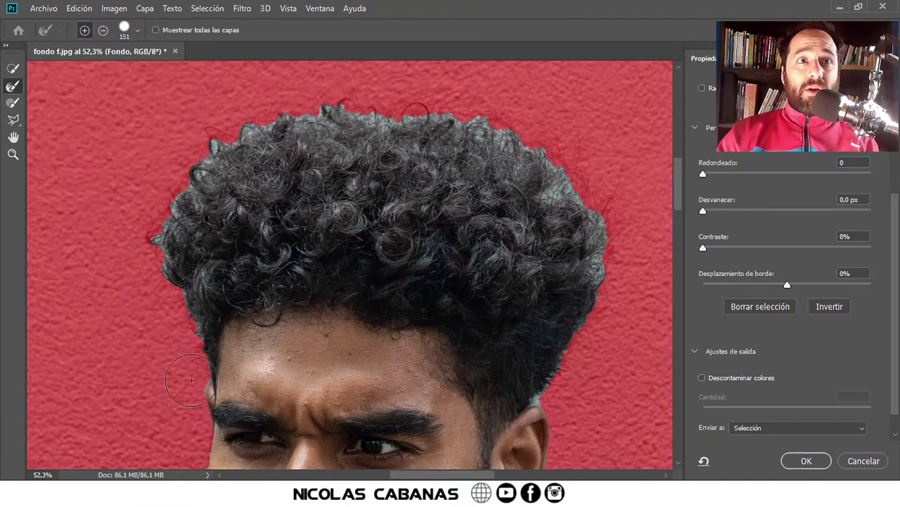
Sweep the Refine Edge Brush along the left side of the curly hair down to the ear
mouse_move(181, 331)
left_mouse_down()
mouse_move(183, 184)
mouse_move(292, 112)
mouse_move(399, 102)
mouse_move(471, 111)
mouse_move(529, 140)
mouse_move(608, 274)
mouse_move(585, 346)
left_mouse_up()
left_click_drag(566, 380, 555, 398)
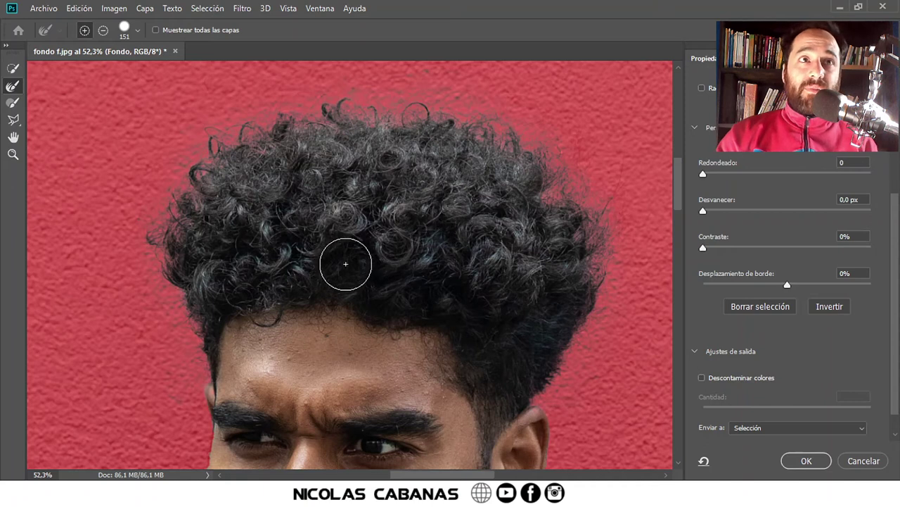
Bring the whole top of the hair into view and reduce the Refine Edge Brush to 78 px
mouse_move(155, 271)
left_mouse_down()
mouse_move(251, 287)
mouse_move(226, 402)
left_mouse_up()
scroll(310, 406, "up", 2)
scroll(281, 394, "up", 2)
mouse_move(321, 293)
left_mouse_down()
mouse_move(267, 311)
mouse_move(416, 279)
left_mouse_up()
scroll(362, 257, "down", 1)
scroll(366, 296, "down", 1)
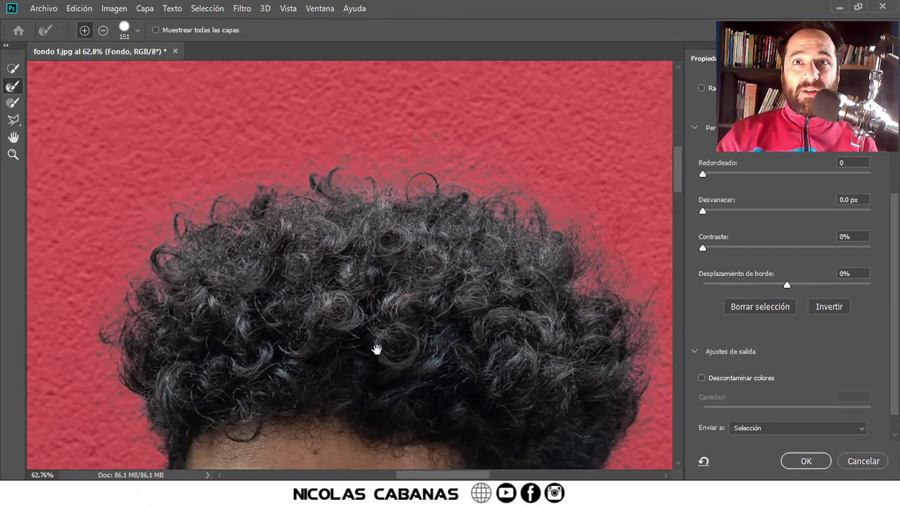
left_click_drag(376, 345, 377, 296)
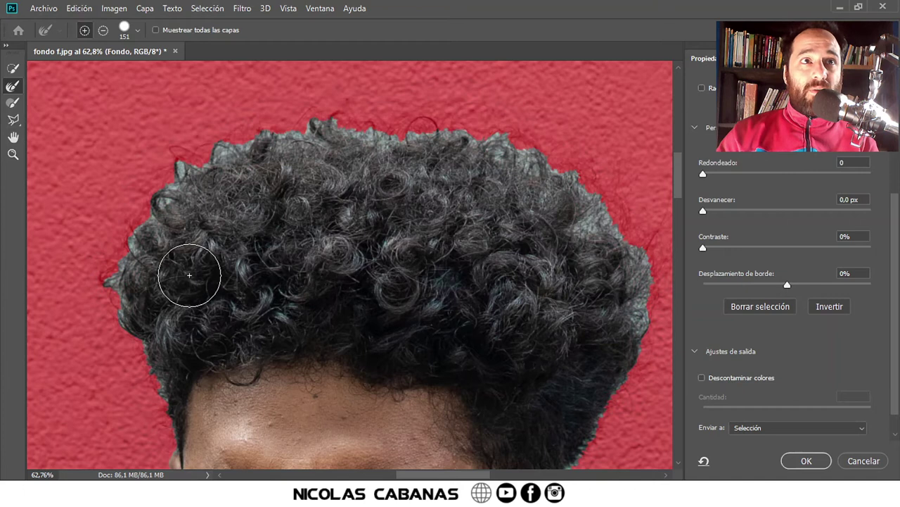
right_click(214, 206)
left_click_drag(279, 232, 267, 236)
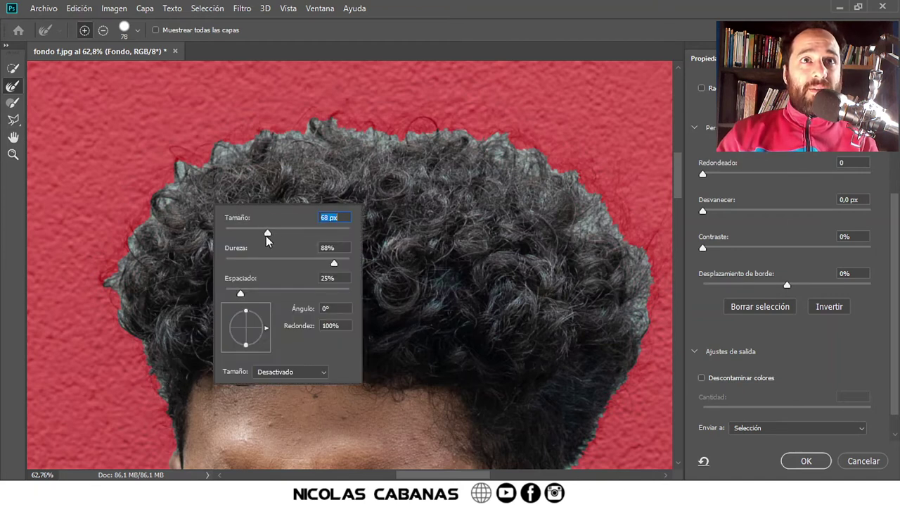
left_click(168, 423)
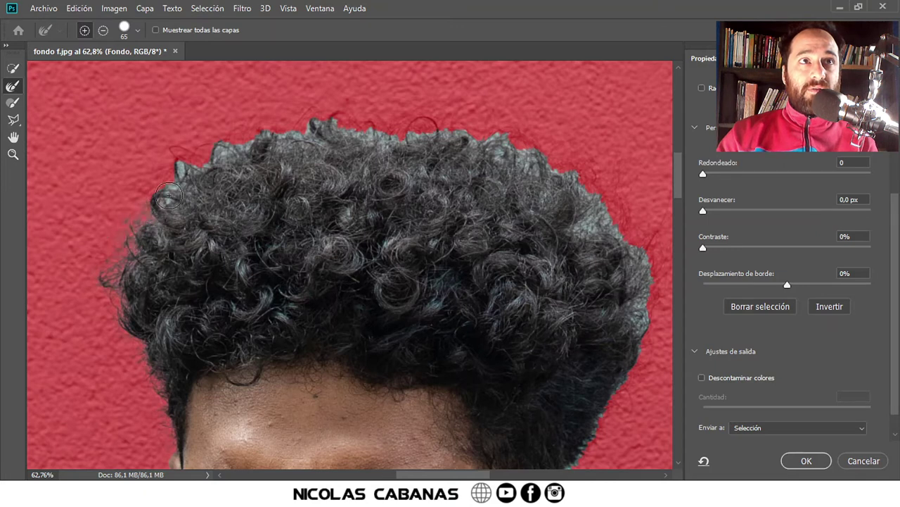
Refine the upper-left, top, right and lower-right edges of the curly hair
mouse_move(181, 162)
left_mouse_down()
mouse_move(179, 149)
mouse_move(227, 147)
left_mouse_up()
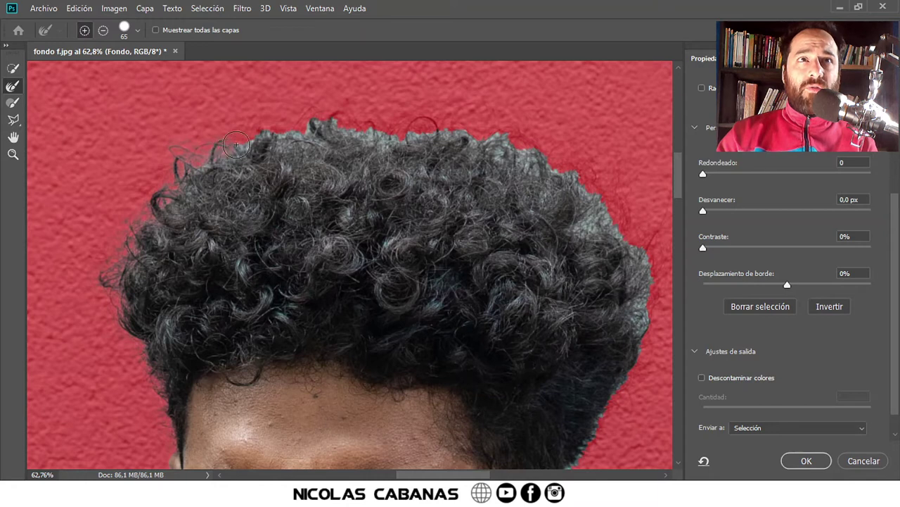
left_click_drag(280, 136, 300, 135)
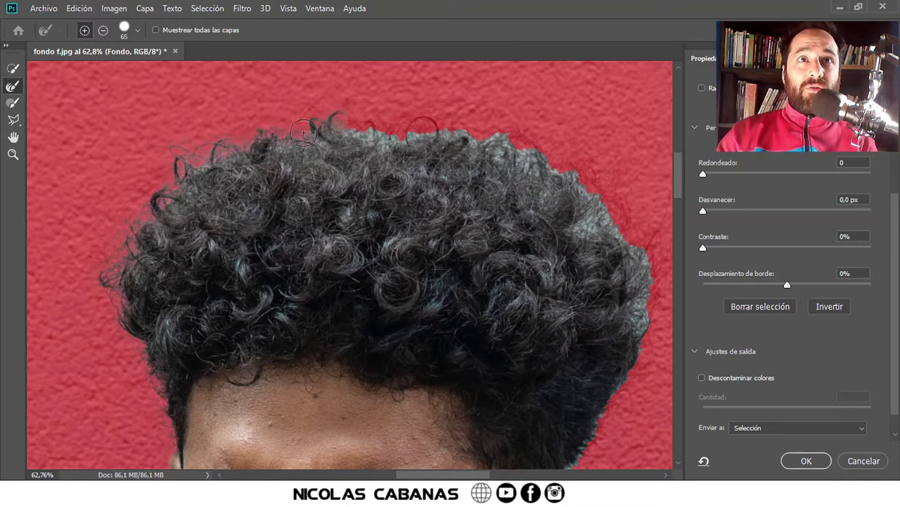
mouse_move(361, 132)
left_mouse_down()
mouse_move(495, 136)
mouse_move(556, 171)
left_mouse_up()
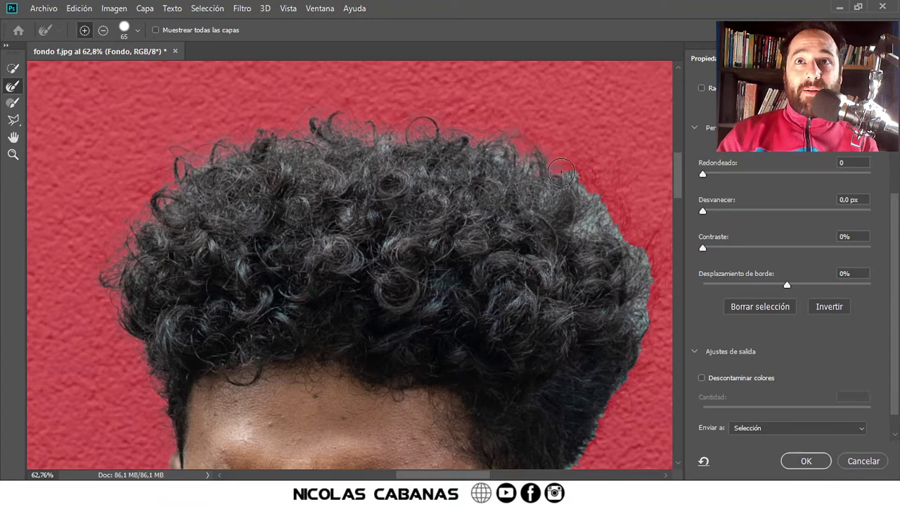
mouse_move(588, 198)
left_mouse_down()
mouse_move(605, 221)
mouse_move(580, 231)
mouse_move(596, 226)
left_mouse_up()
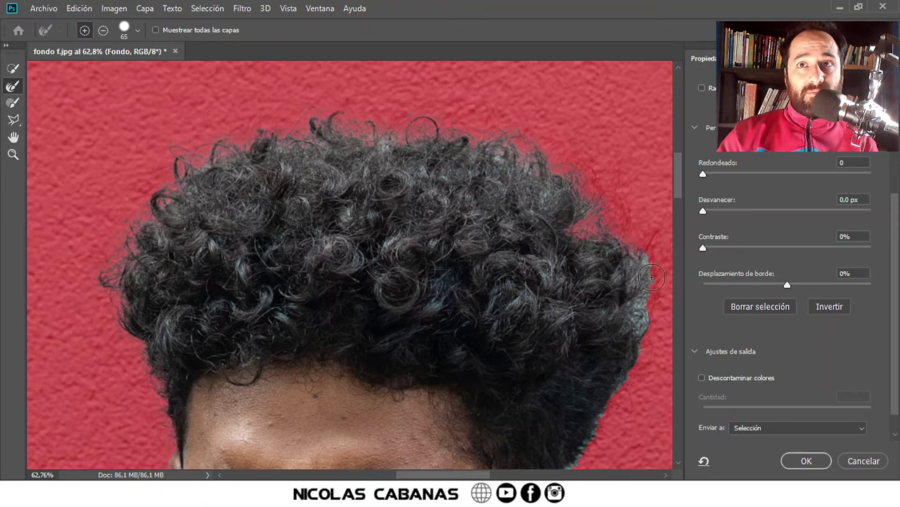
left_click_drag(641, 313, 631, 389)
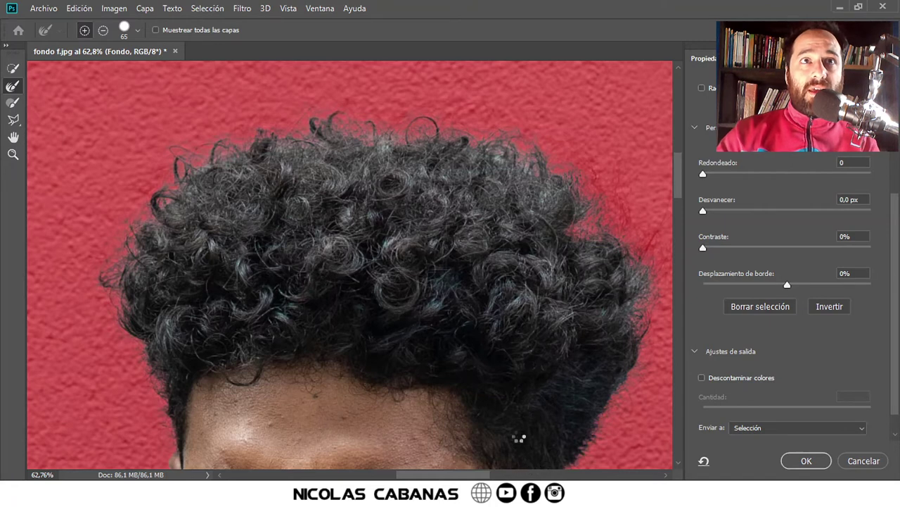
Zoom in on the face and ear and shrink the brush to 16 px
left_click_drag(573, 406, 566, 242)
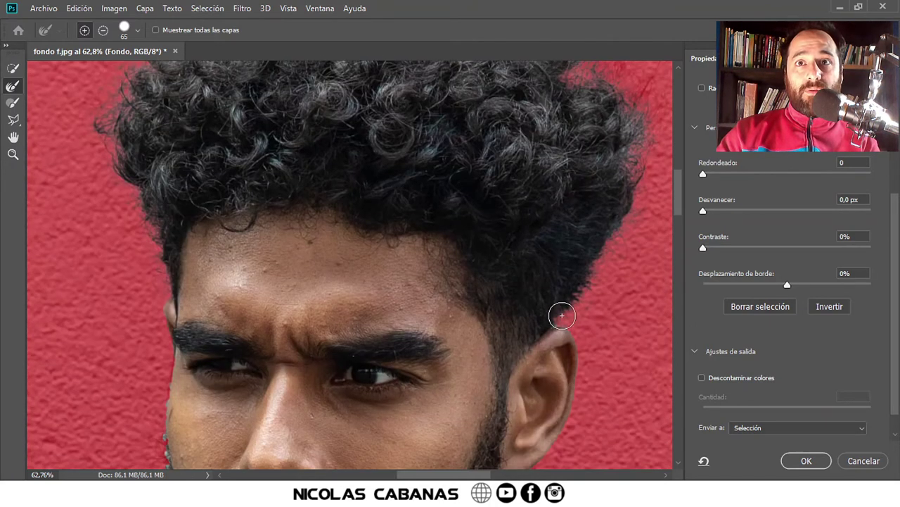
scroll(562, 315, "up", 2)
scroll(562, 315, "up", 2)
scroll(562, 315, "up", 2)
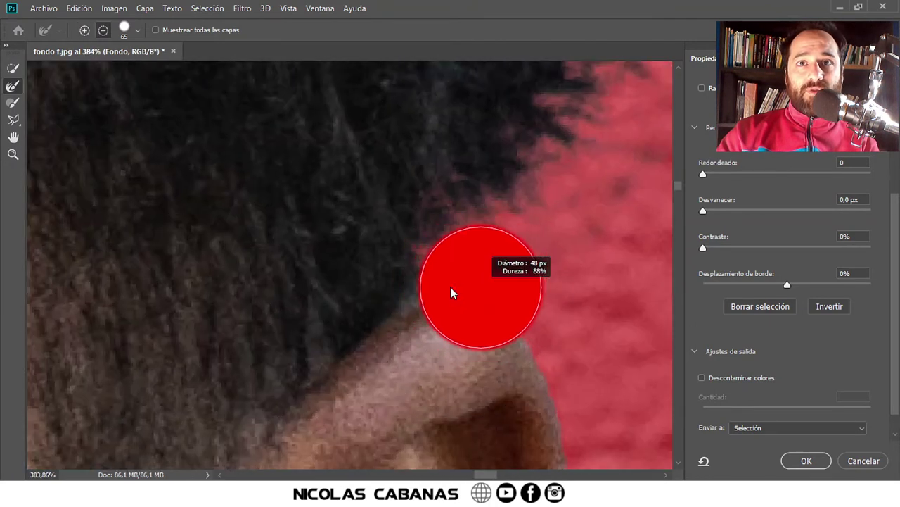
left_click_drag(450, 292, 418, 294)
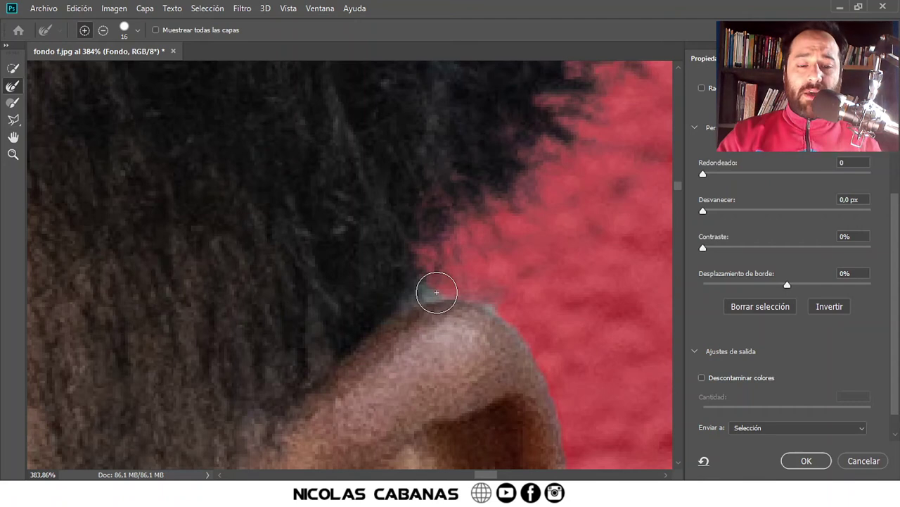
right_click(406, 225)
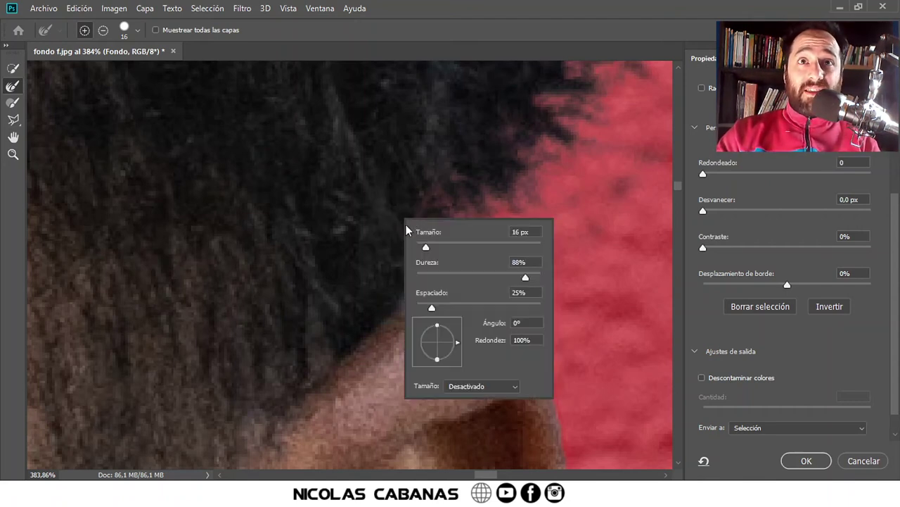
left_click(137, 31)
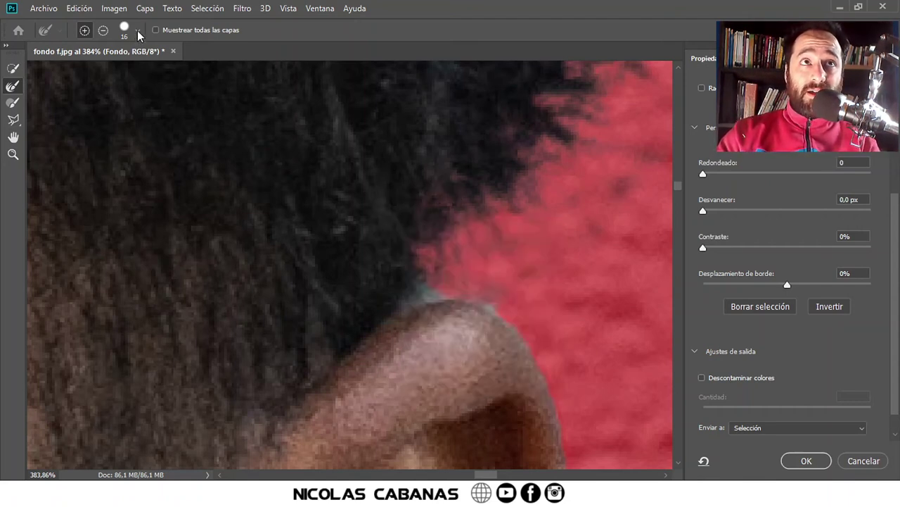
left_click(349, 33)
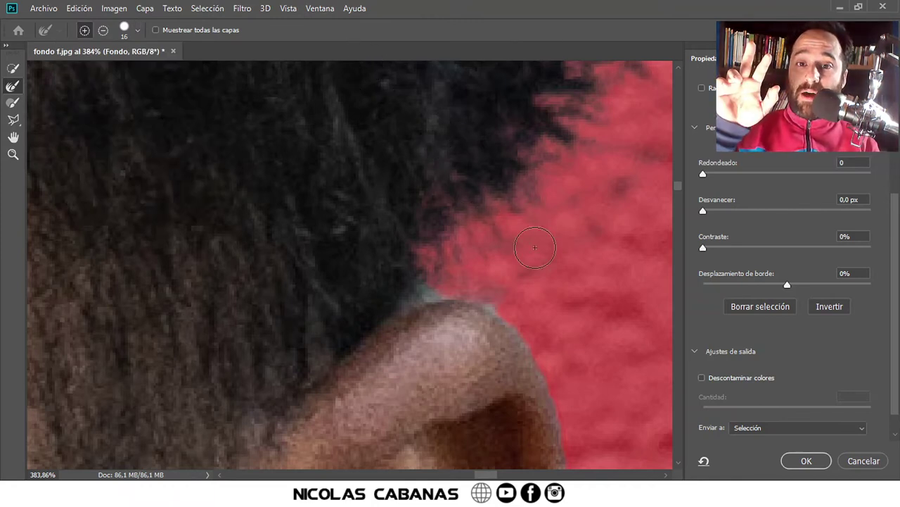
Switch the brush to subtract and clean the hair fringe above the ear
key("alt")
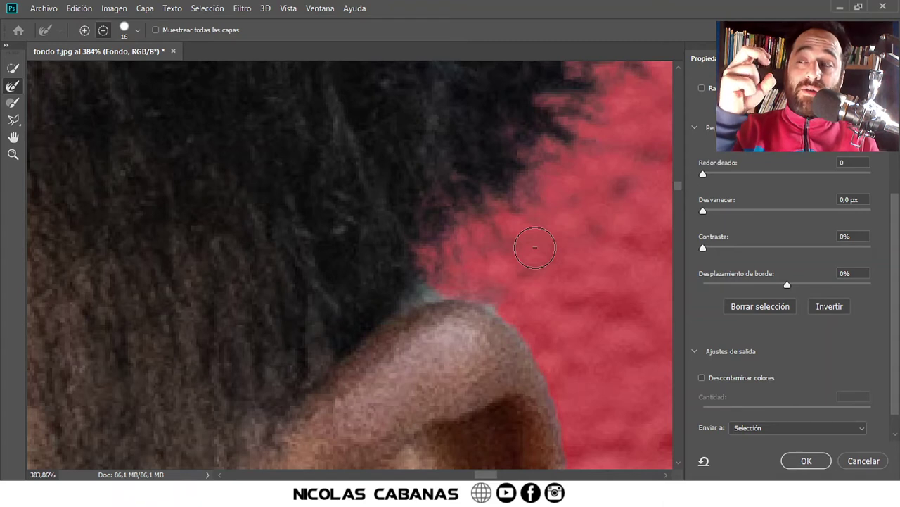
mouse_move(461, 266)
left_mouse_down()
mouse_move(435, 282)
mouse_move(477, 249)
mouse_move(514, 301)
mouse_move(449, 288)
mouse_move(426, 297)
mouse_move(495, 295)
mouse_move(489, 301)
left_mouse_up()
left_click_drag(435, 315, 504, 338)
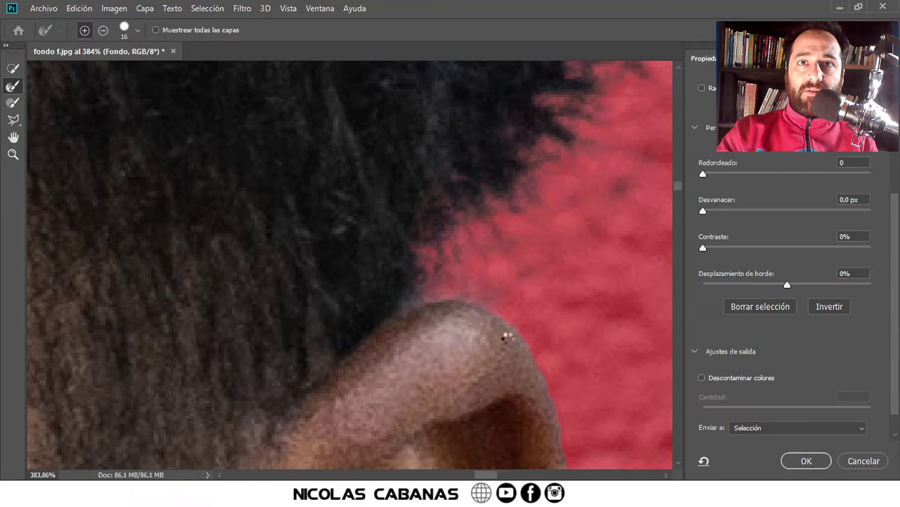
mouse_move(526, 394)
left_mouse_down()
mouse_move(404, 181)
mouse_move(462, 267)
left_mouse_up()
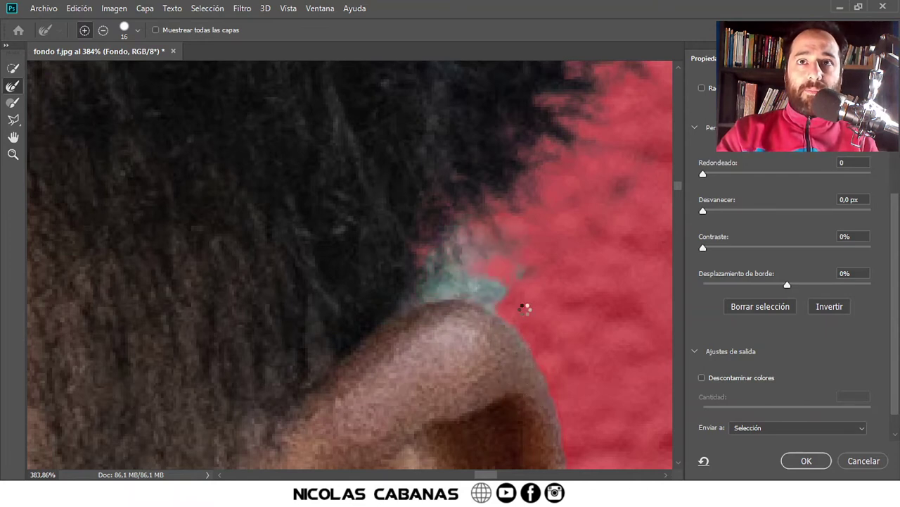
scroll(506, 282, "down", 3)
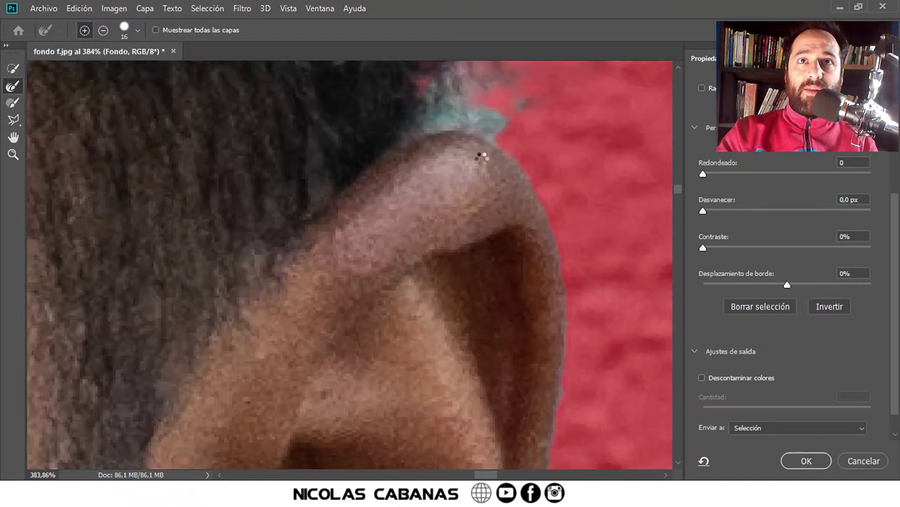
scroll(518, 137, "up", 2)
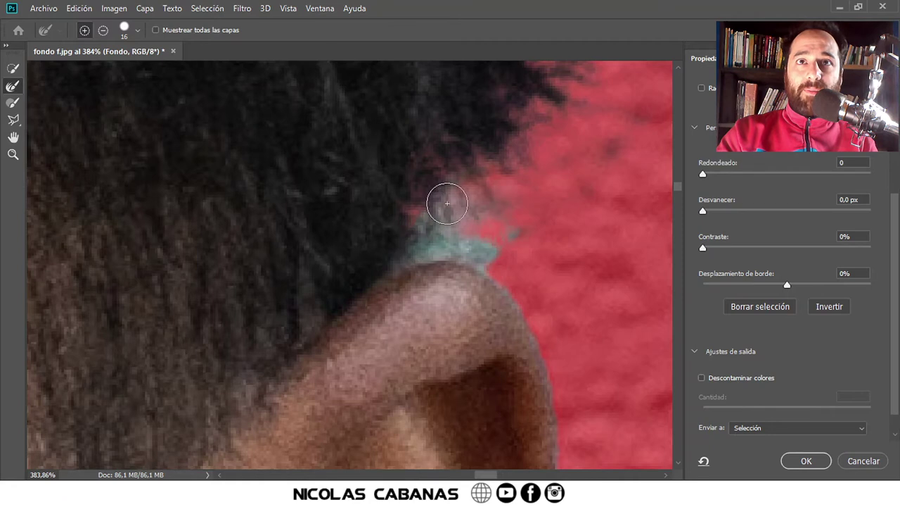
left_click_drag(482, 249, 460, 204)
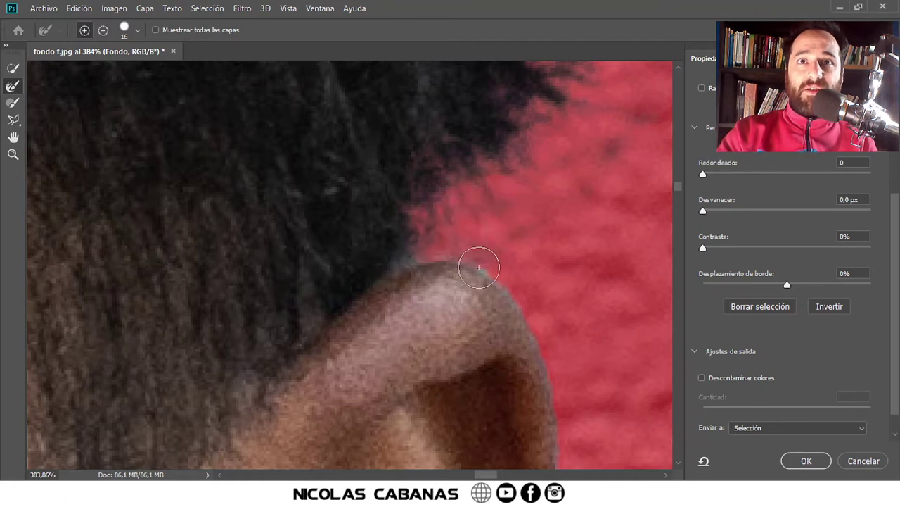
Zoom to the outer edge of the ear and reduce the Refine Edge Brush to 22 px
scroll(523, 342, "down", 3)
scroll(477, 342, "down", 3)
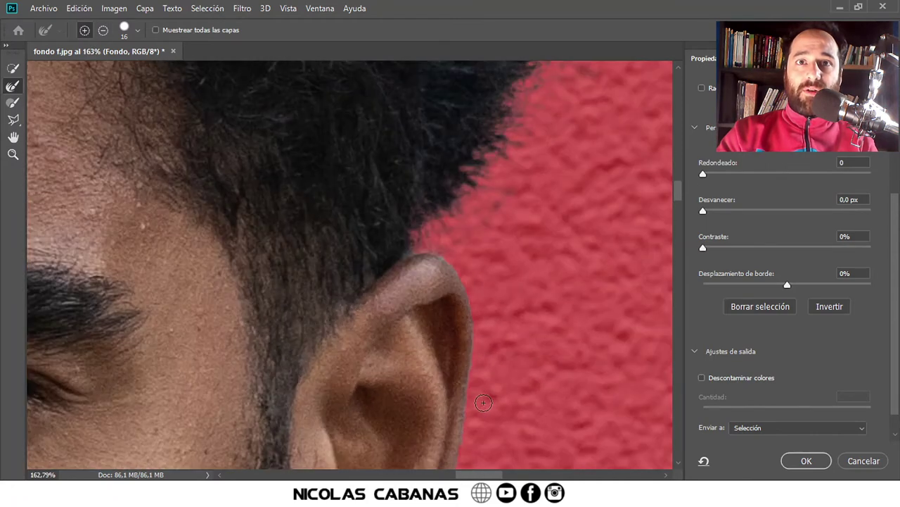
scroll(396, 211, "up", 2)
scroll(382, 226, "up", 1)
scroll(382, 226, "up", 2)
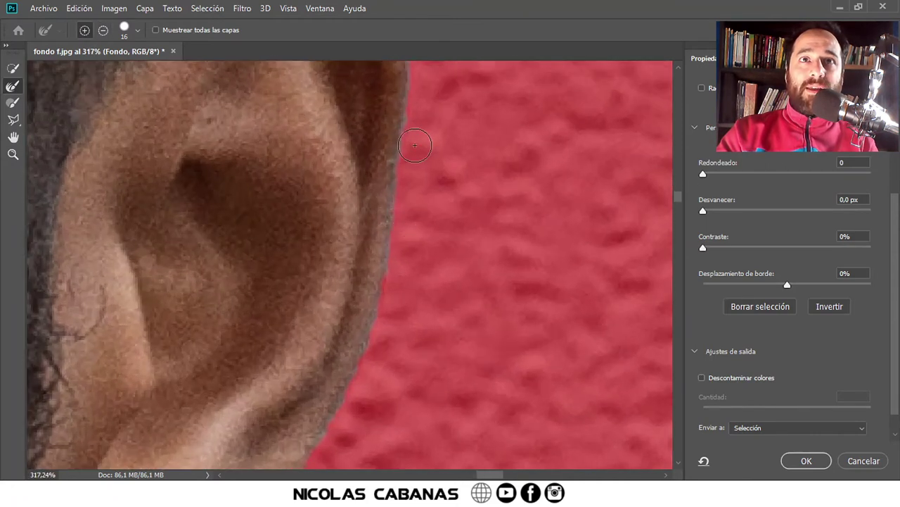
left_click_drag(442, 229, 456, 192)
scroll(456, 192, "down", 1)
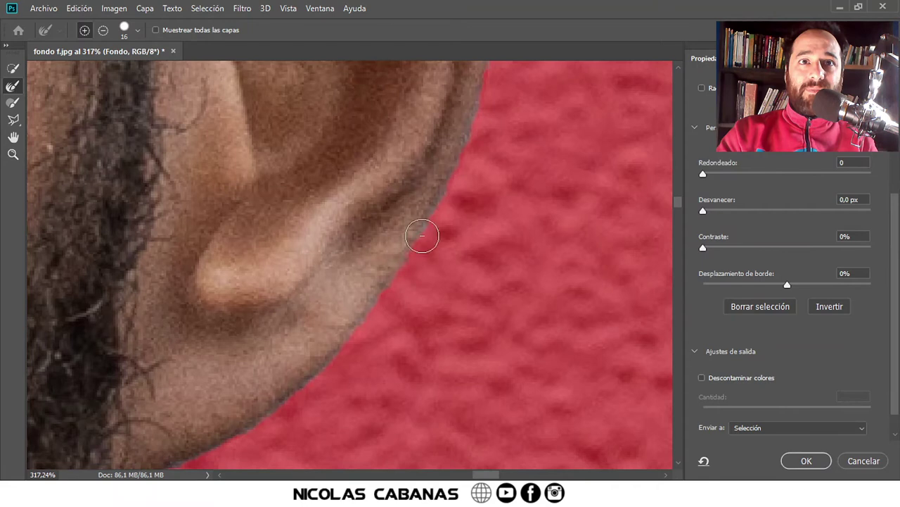
scroll(427, 237, "down", 1)
scroll(394, 268, "down", 1)
scroll(336, 299, "up", 2)
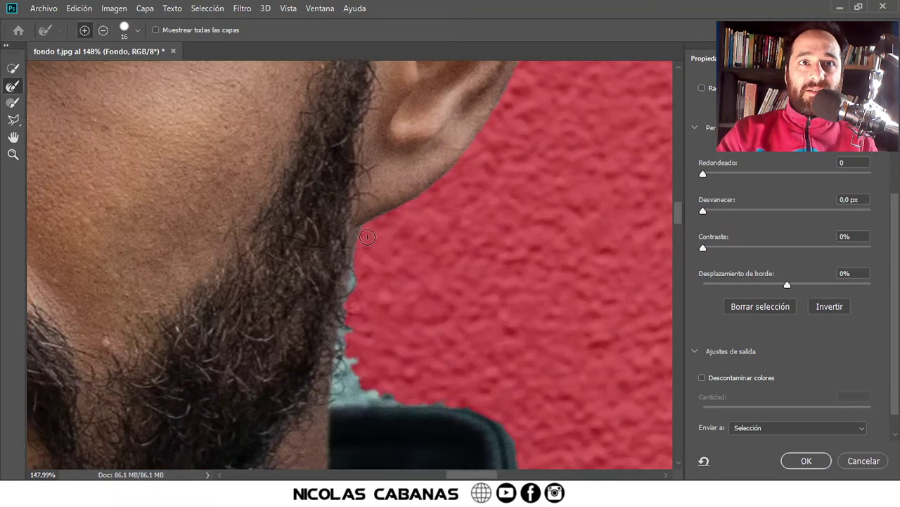
scroll(346, 251, "up", 1)
right_click(377, 225, "alt")
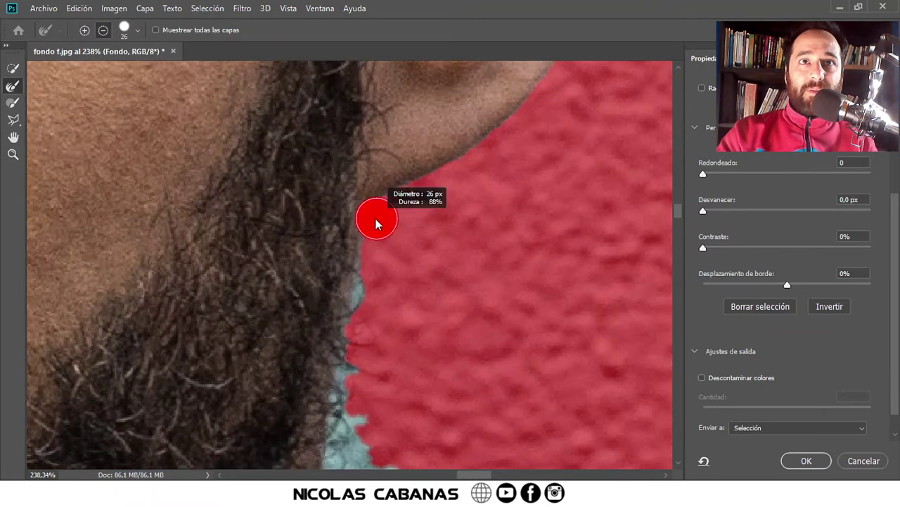
Refine the beard's jaw edge and the shirt collar, dropping the wall patch between them
left_click_drag(363, 323, 337, 455)
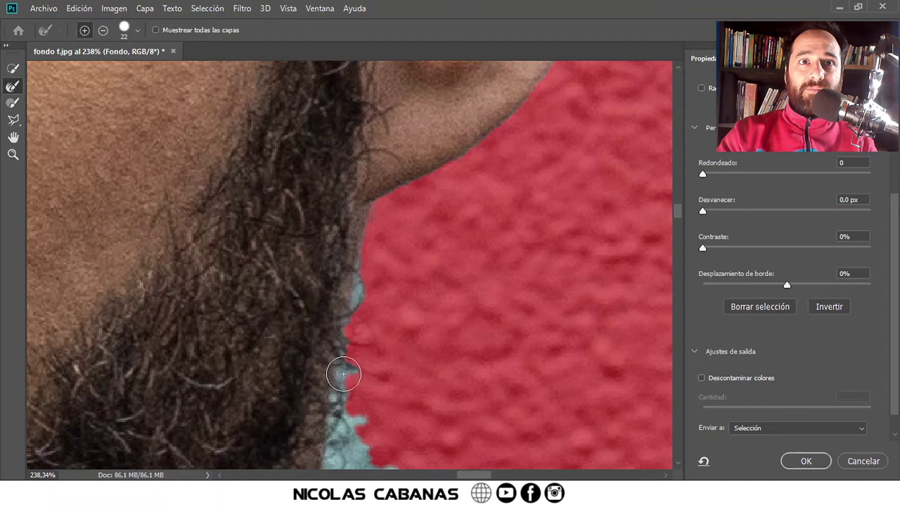
left_click_drag(357, 411, 361, 369)
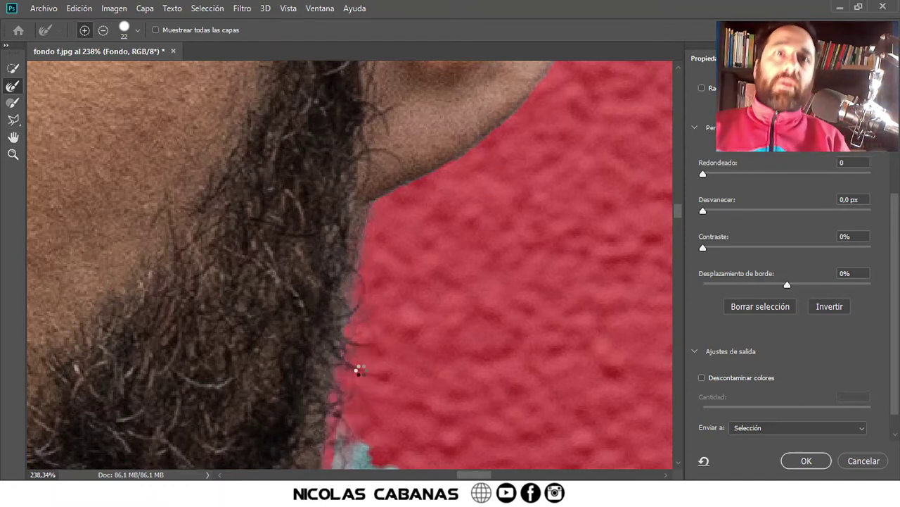
left_click_drag(386, 360, 401, 213)
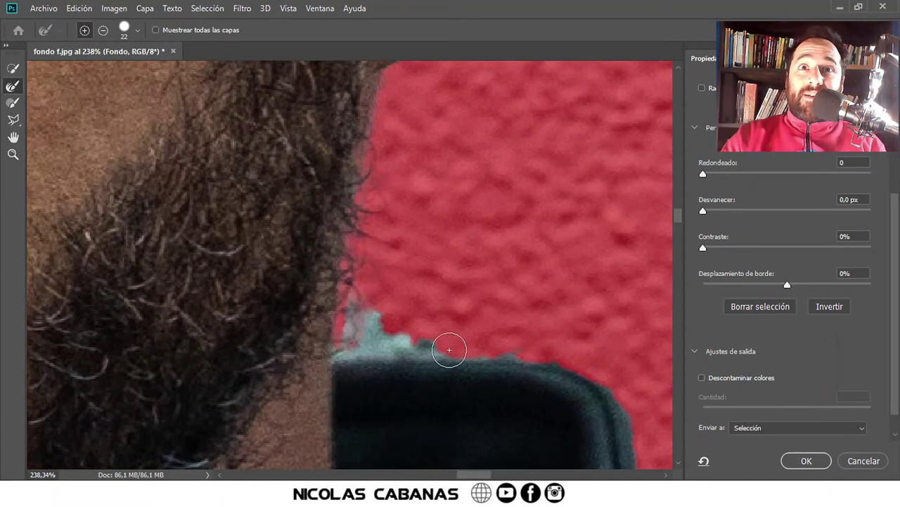
left_click_drag(378, 316, 426, 338)
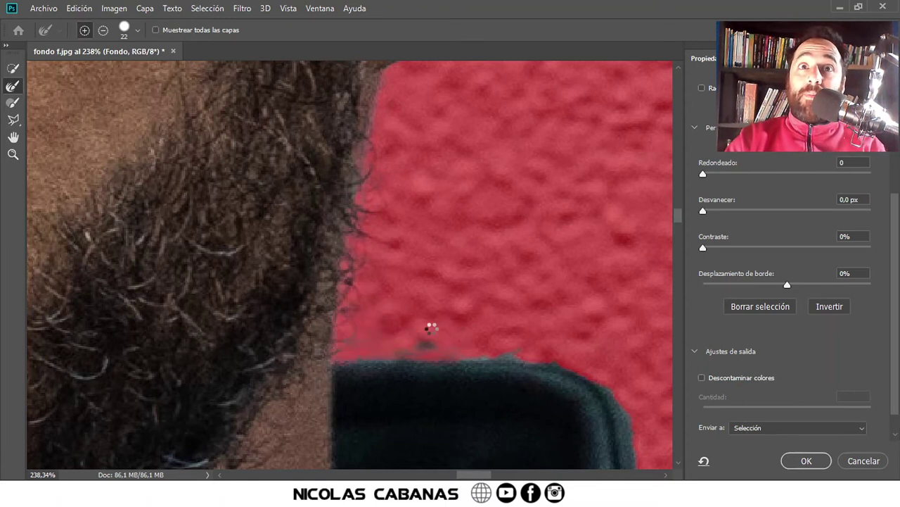
left_click_drag(573, 345, 495, 343)
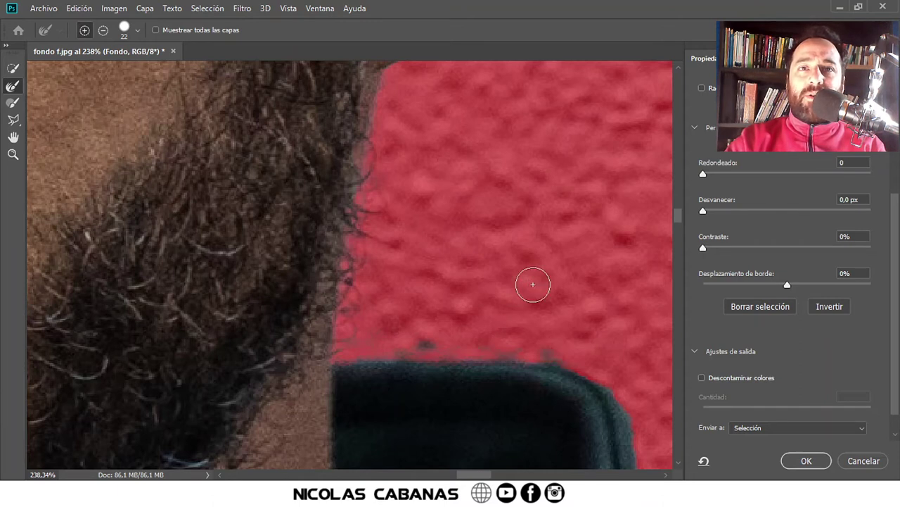
Switch to the Brush tool at 15 px and work along the hood edge
left_click(14, 103)
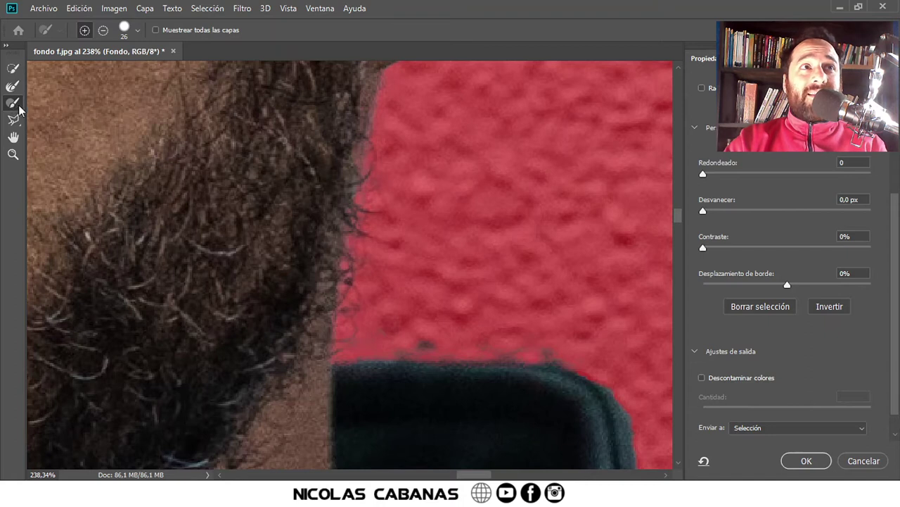
left_click_drag(462, 325, 451, 325)
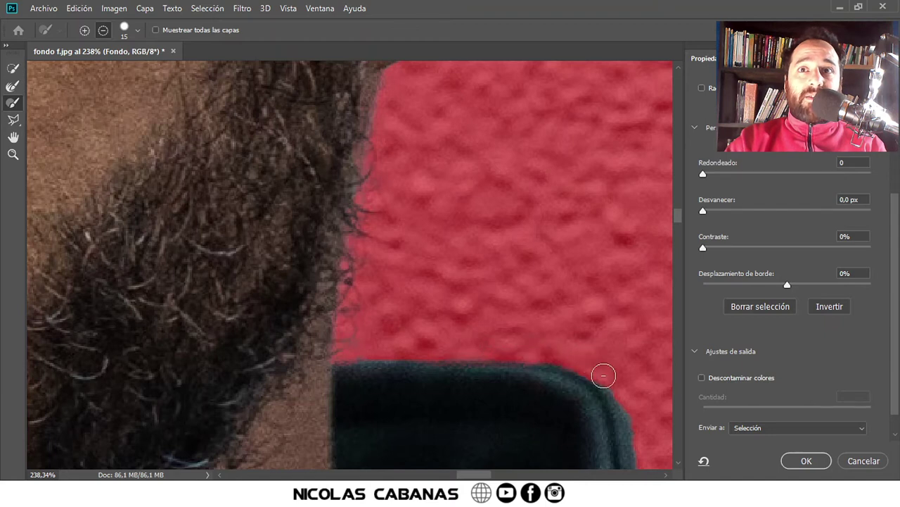
left_click_drag(604, 375, 384, 227)
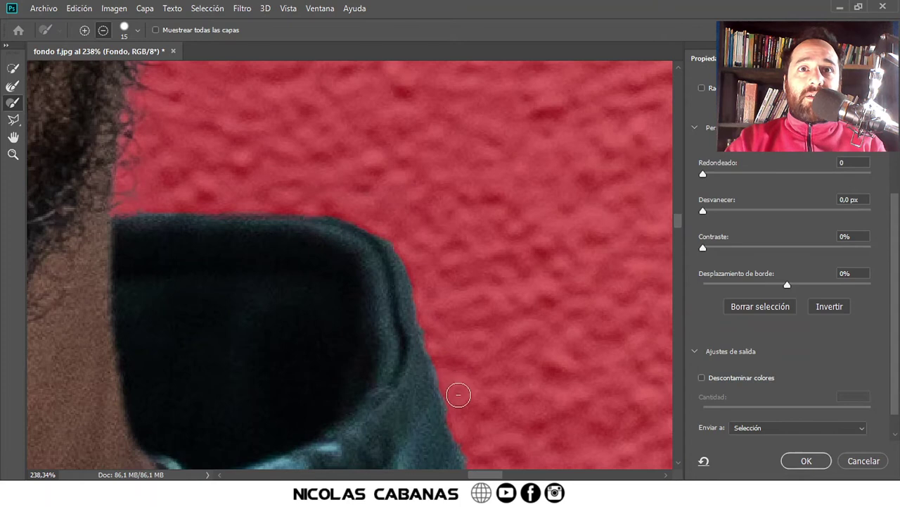
left_click_drag(458, 394, 347, 281)
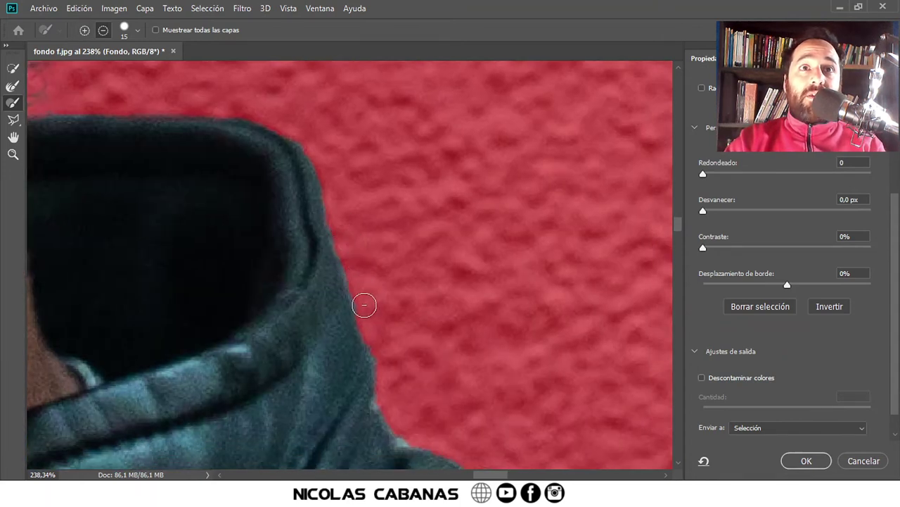
left_click_drag(400, 372, 340, 265)
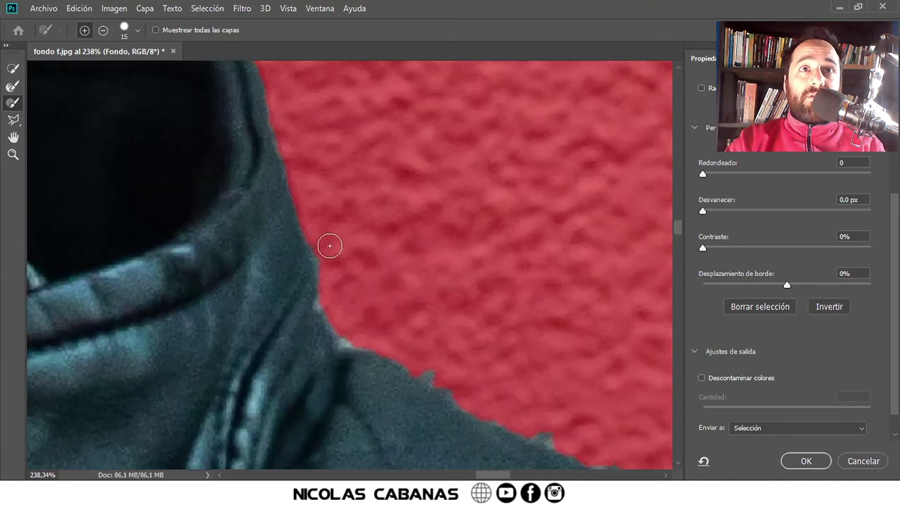
scroll(380, 328, "up", 1)
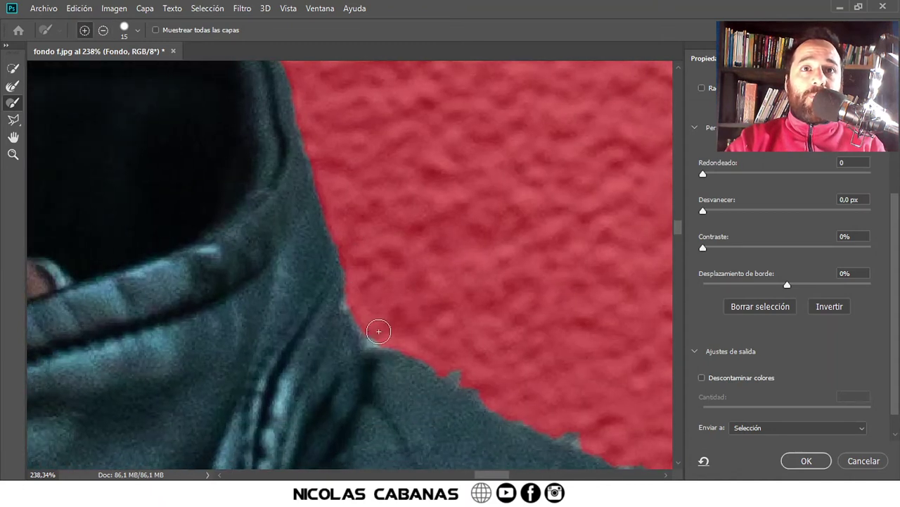
scroll(380, 330, "up", 1)
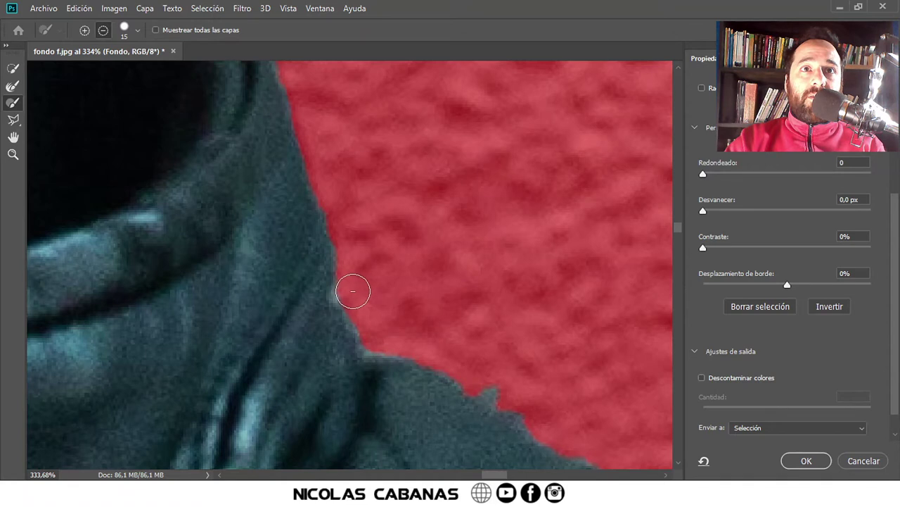
Follow the jacket collar and shoulder edge down to the lower jacket folds
left_click_drag(467, 363, 372, 236)
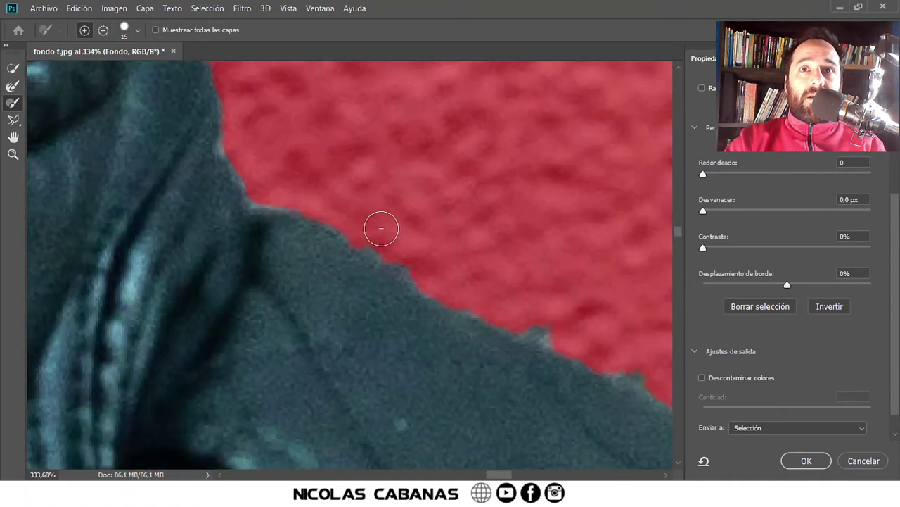
scroll(465, 296, "down", 1)
scroll(477, 298, "down", 1)
scroll(334, 203, "down", 1)
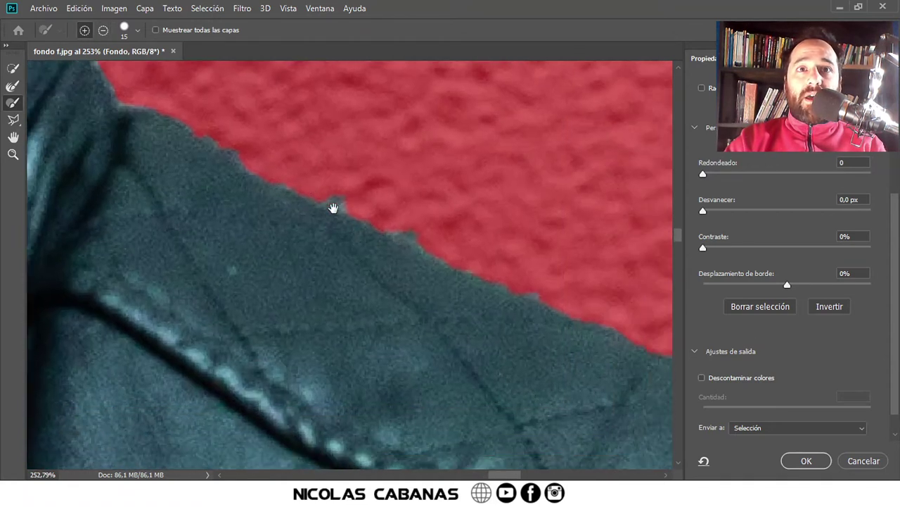
scroll(353, 204, "down", 1)
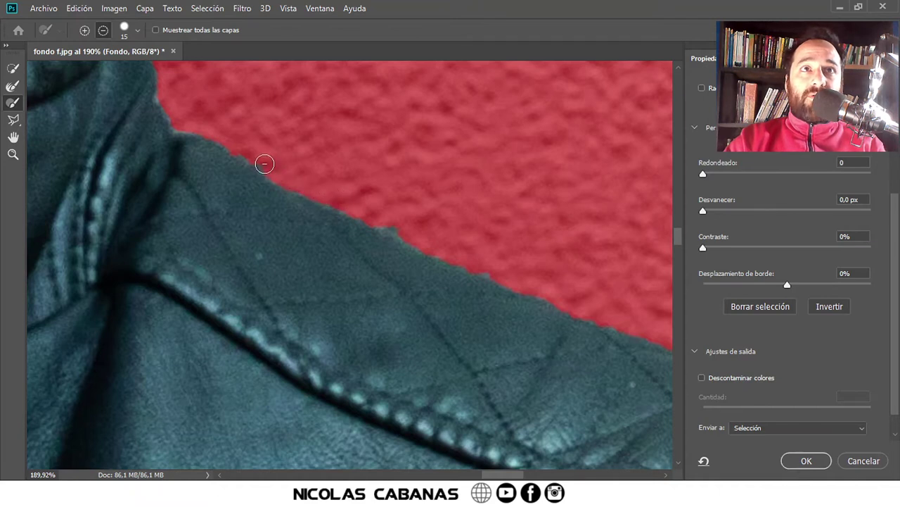
scroll(359, 222, "right", 5)
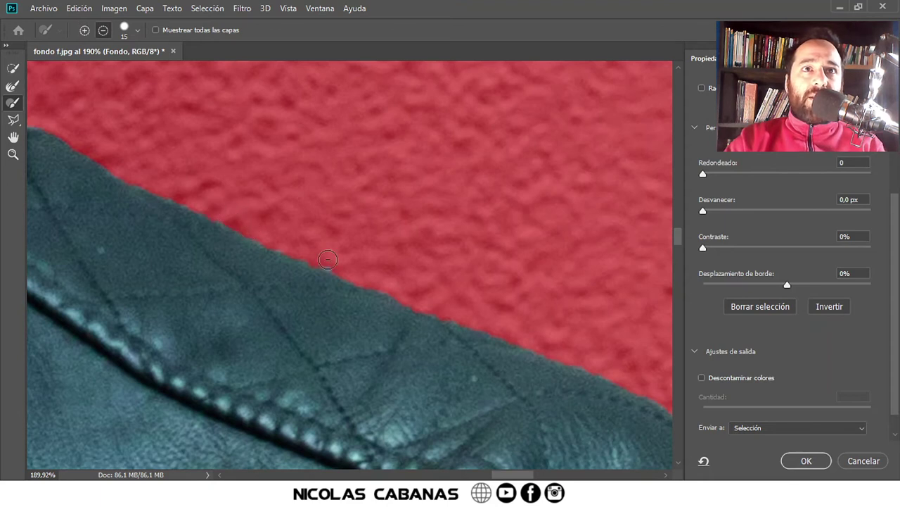
scroll(189, 215, "right", 3)
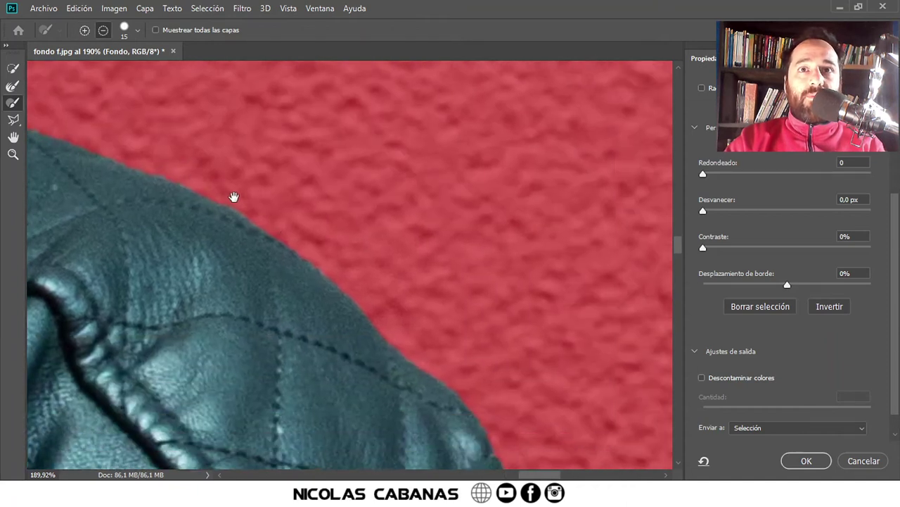
left_click_drag(235, 197, 443, 256)
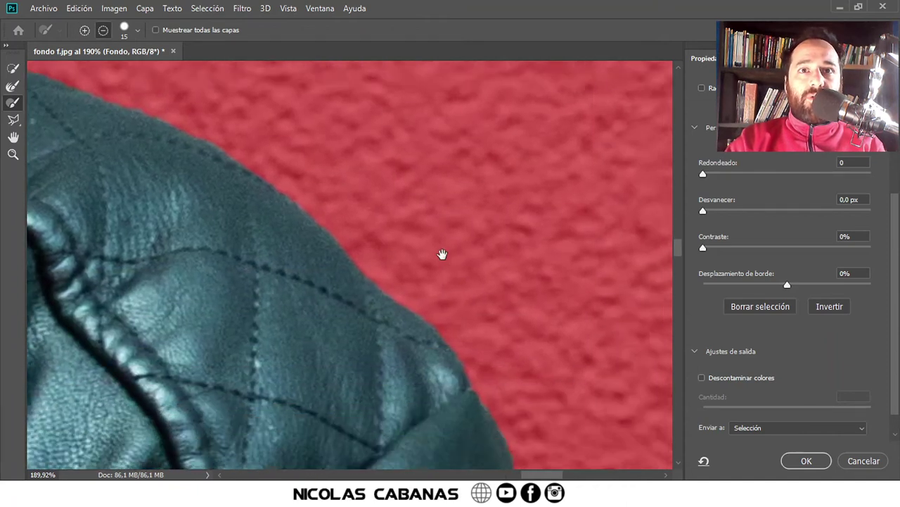
mouse_move(422, 358)
left_mouse_down()
mouse_move(439, 185)
mouse_move(452, 150)
left_mouse_up()
mouse_move(413, 420)
left_mouse_down()
mouse_move(401, 251)
mouse_move(419, 266)
mouse_move(398, 267)
mouse_move(403, 342)
mouse_move(475, 227)
mouse_move(487, 279)
mouse_move(460, 203)
mouse_move(462, 214)
left_mouse_up()
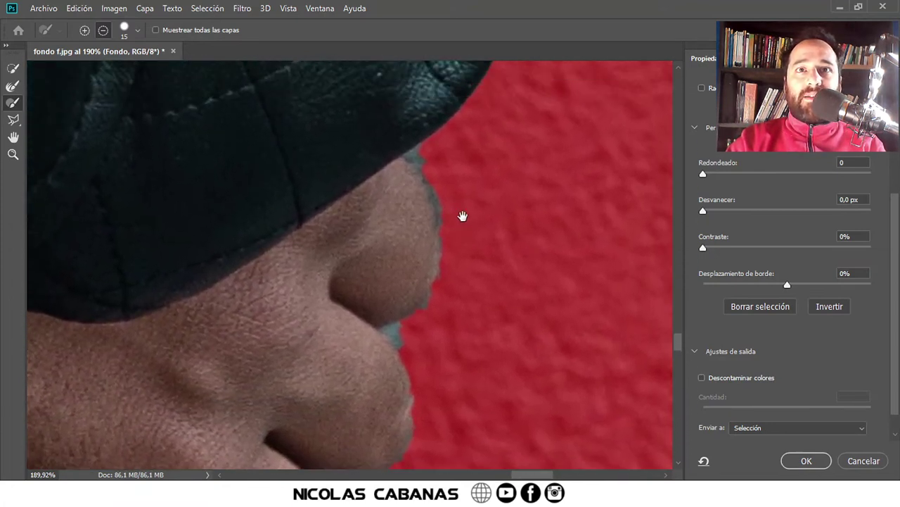
Paint out the grey-blue fringe along the chin contour and the finger edge
scroll(462, 213, "up", 2)
left_click_drag(420, 148, 443, 197)
mouse_move(457, 263)
left_mouse_down()
mouse_move(458, 305)
mouse_move(446, 348)
mouse_move(421, 381)
mouse_move(423, 406)
left_mouse_up()
scroll(415, 415, "up", 2)
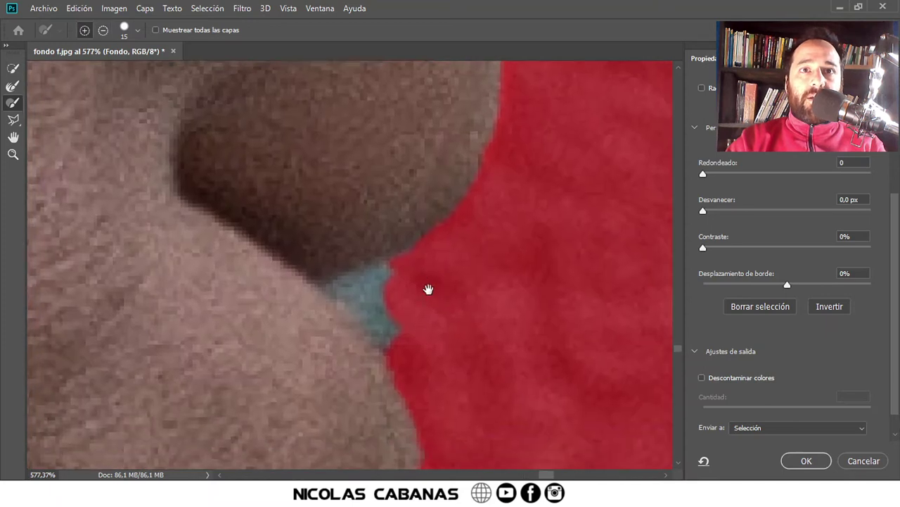
scroll(404, 402, "up", 2)
mouse_move(398, 279)
left_mouse_down()
mouse_move(352, 285)
mouse_move(388, 328)
mouse_move(450, 145)
mouse_move(439, 261)
mouse_move(492, 416)
mouse_move(503, 372)
mouse_move(493, 248)
mouse_move(496, 312)
left_mouse_up()
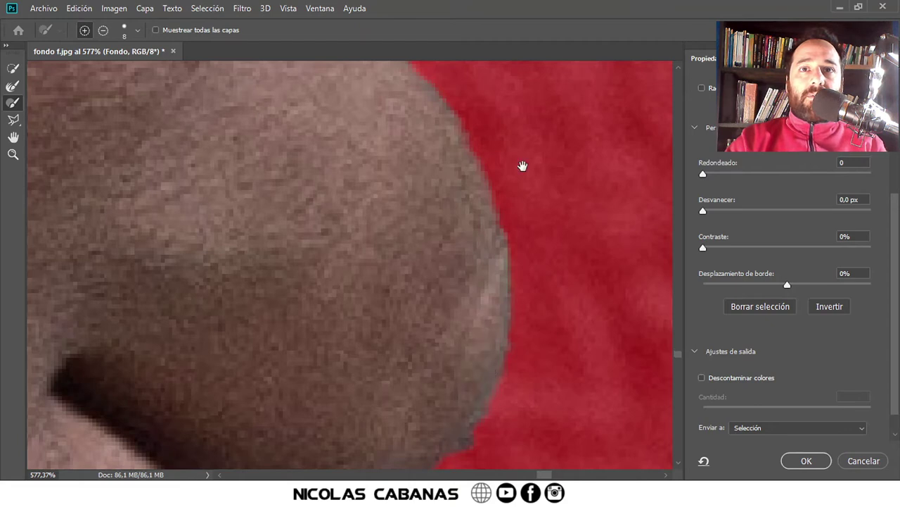
In subtract mode, clean the grey notch and knuckle bump, then move to the fingers and phone
key("alt")
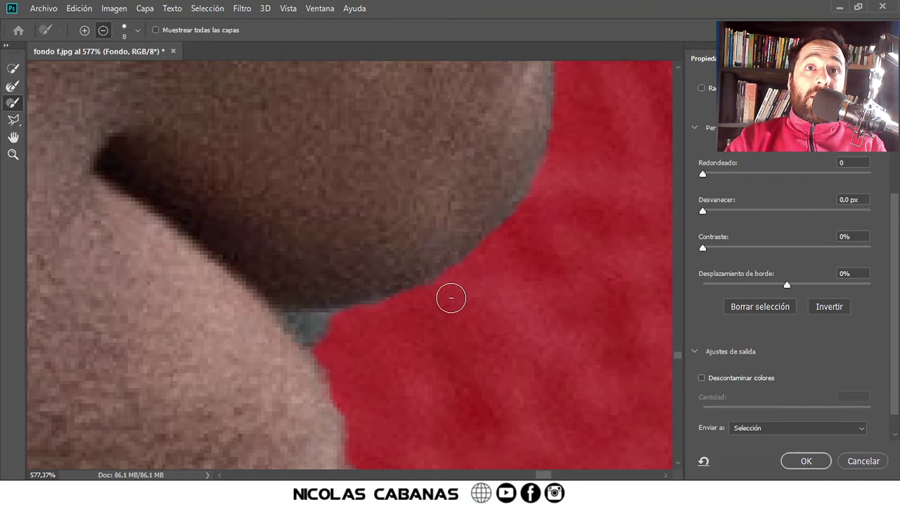
left_click_drag(318, 337, 305, 324)
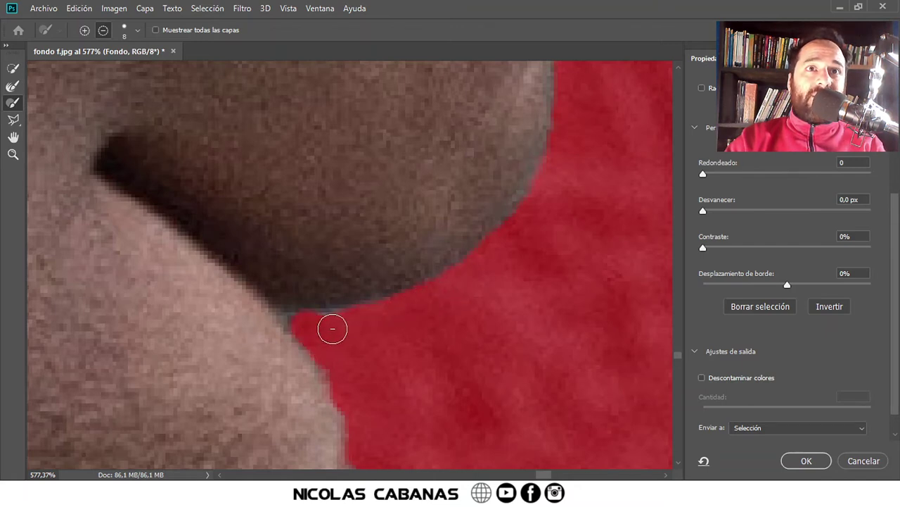
left_click_drag(352, 362, 410, 197)
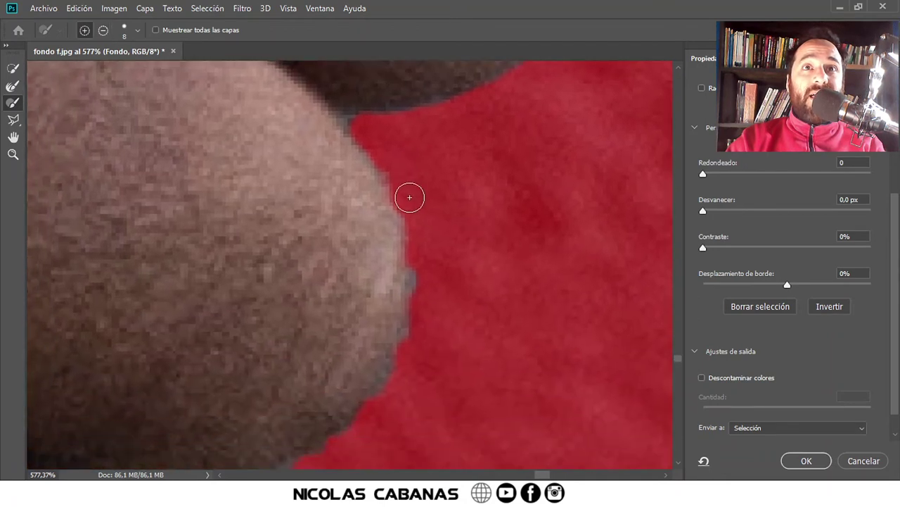
mouse_move(414, 245)
left_mouse_down()
mouse_move(422, 247)
mouse_move(424, 286)
mouse_move(412, 344)
left_mouse_up()
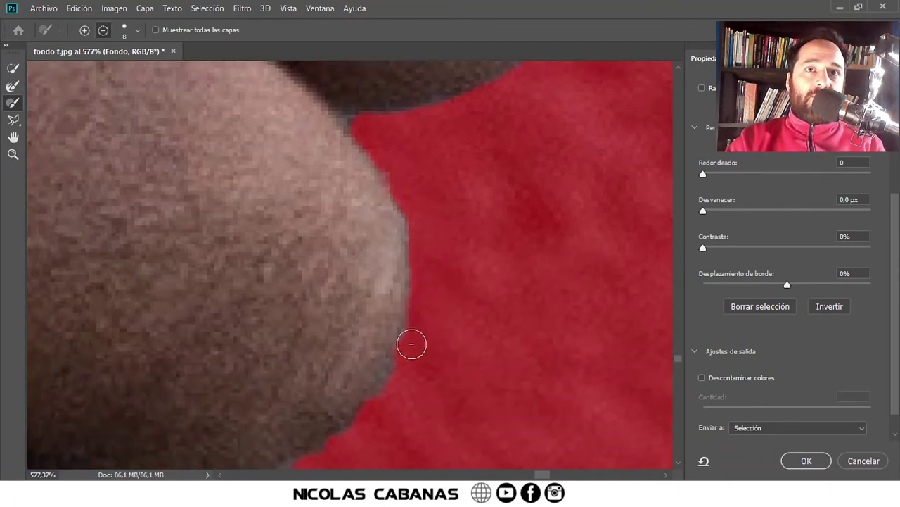
left_click_drag(422, 382, 438, 239)
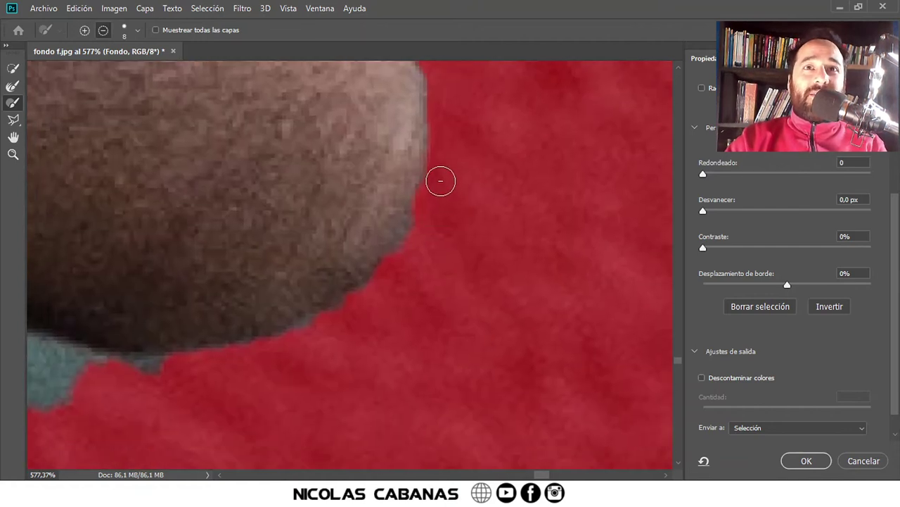
mouse_move(305, 365)
left_mouse_down()
mouse_move(501, 333)
mouse_move(306, 365)
left_mouse_up()
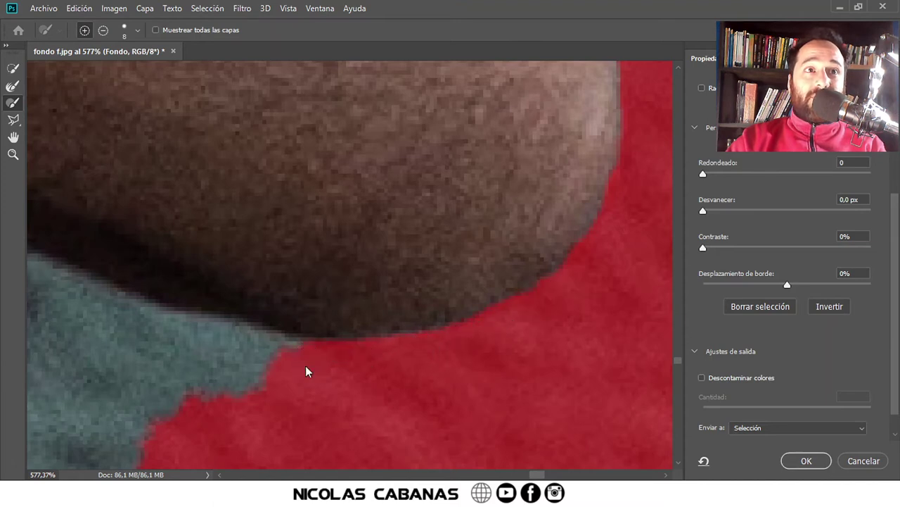
scroll(466, 325, "down", 2)
scroll(404, 364, "down", 2)
mouse_move(432, 266)
left_mouse_down()
mouse_move(443, 176)
mouse_move(477, 96)
left_mouse_up()
Zoom in and paint out the grey gap above the phone from its top down to its bottom edge
scroll(482, 206, "down", 1)
scroll(461, 254, "down", 1)
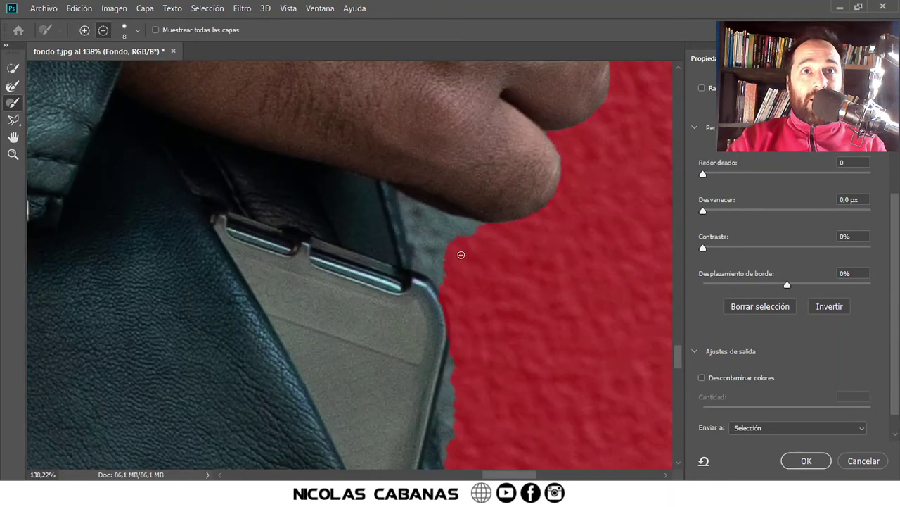
scroll(476, 297, "down", 1)
scroll(474, 373, "down", 1)
scroll(460, 261, "up", 1)
scroll(422, 164, "up", 2)
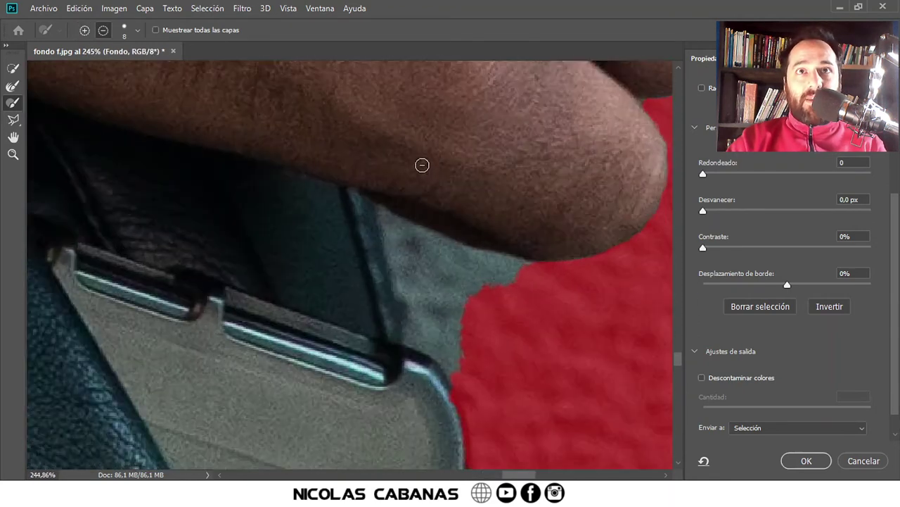
scroll(425, 166, "up", 2)
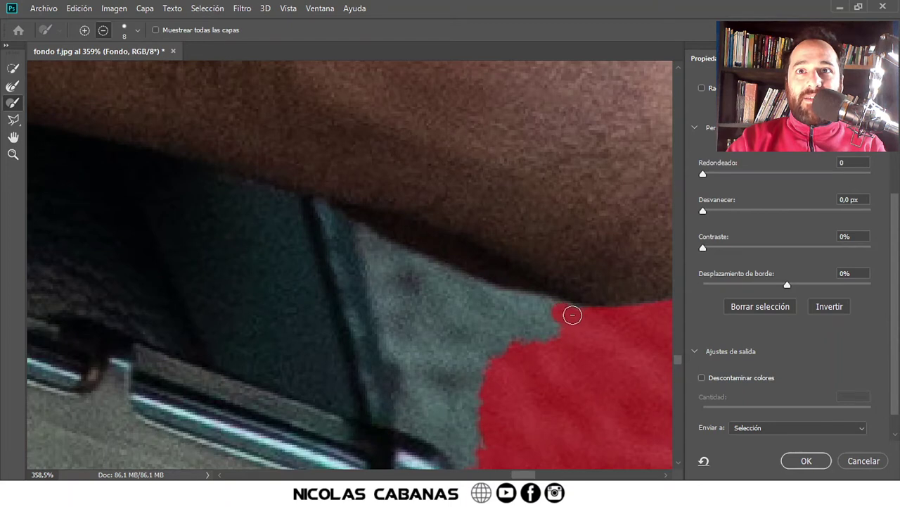
mouse_move(535, 301)
left_mouse_down()
mouse_move(500, 298)
mouse_move(402, 256)
left_mouse_up()
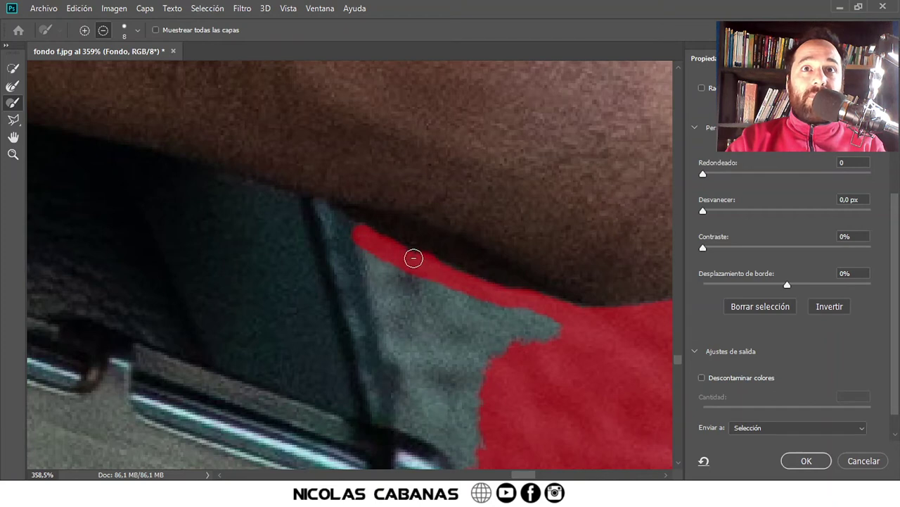
left_click_drag(366, 244, 377, 281)
left_click_drag(383, 314, 403, 382)
mouse_move(425, 429)
left_mouse_down()
mouse_move(459, 447)
mouse_move(450, 450)
mouse_move(476, 434)
mouse_move(474, 462)
left_mouse_up()
Paint out the gap's right side, upper edge and last grey patch until fully red
left_click_drag(497, 352, 550, 345)
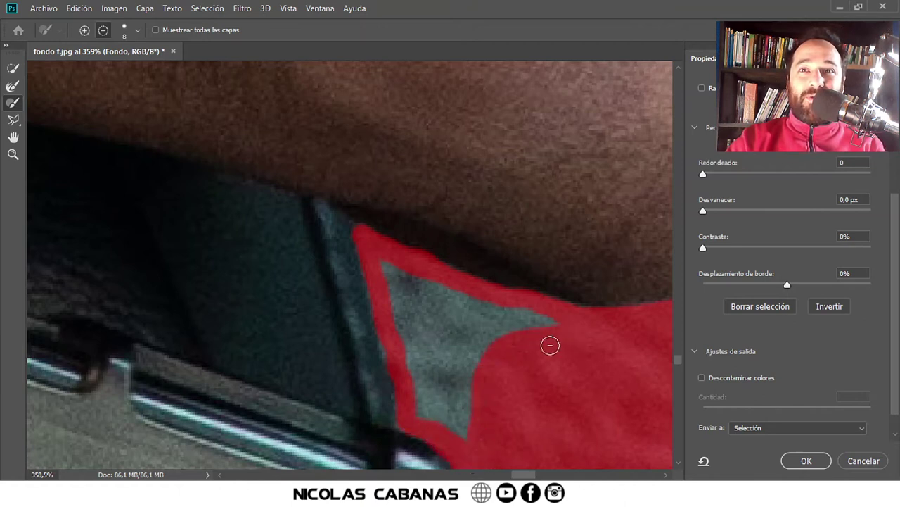
left_click_drag(504, 303, 378, 263)
mouse_move(498, 313)
left_mouse_down()
mouse_move(414, 289)
mouse_move(503, 334)
mouse_move(401, 319)
mouse_move(489, 385)
mouse_move(413, 366)
left_mouse_up()
mouse_move(422, 418)
left_mouse_down()
mouse_move(450, 422)
mouse_move(427, 401)
mouse_move(446, 403)
left_mouse_up()
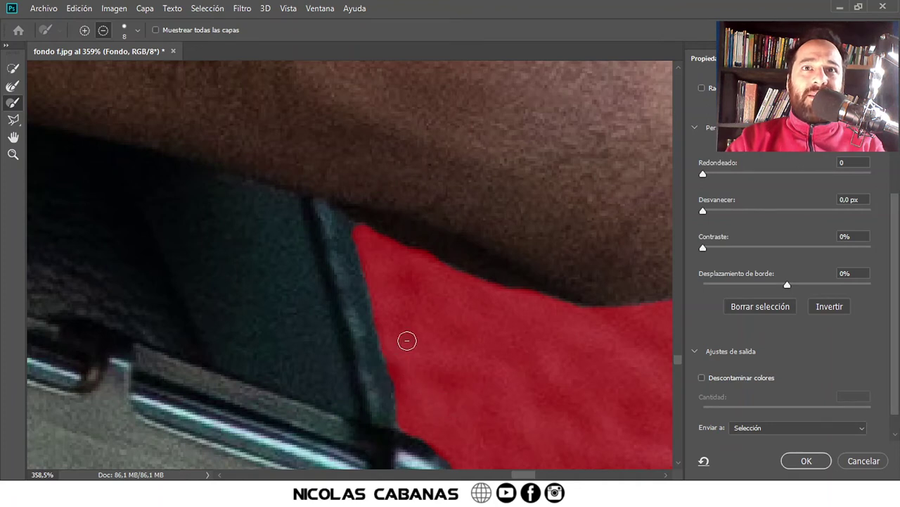
Zoom in on the phone edge and erase the wall strip beside it with a size 14 subtract brush
scroll(499, 367, "down", 3)
left_click_drag(500, 415, 532, 240)
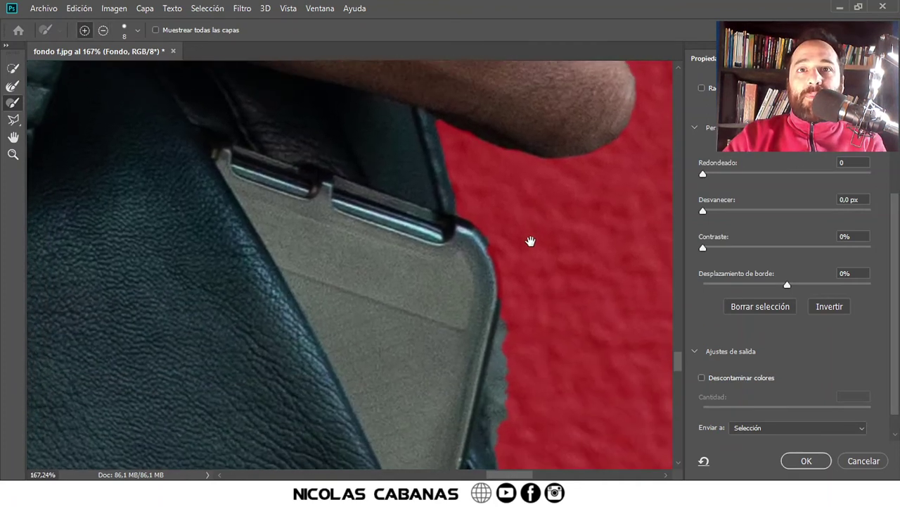
scroll(532, 240, "up", 2)
mouse_move(520, 403)
left_mouse_down()
mouse_move(496, 306)
mouse_move(502, 256)
left_mouse_up()
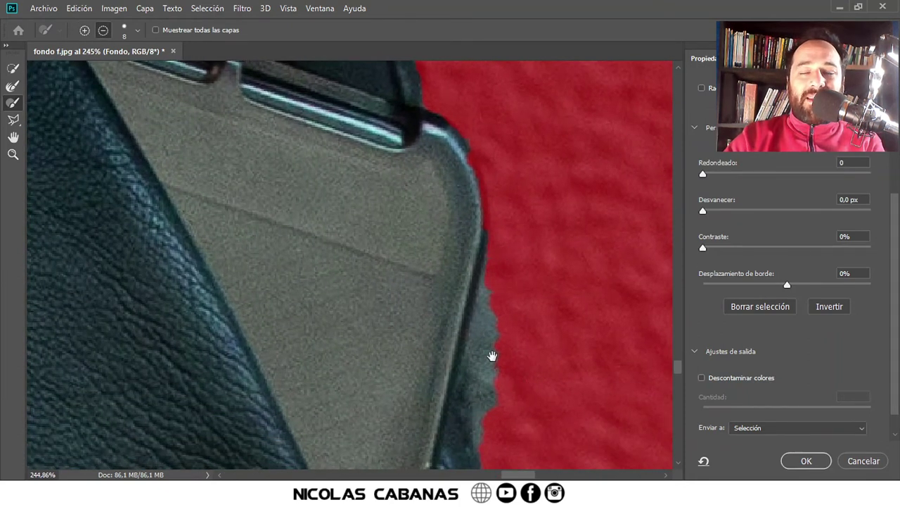
left_click_drag(491, 356, 462, 339)
scroll(462, 339, "up", 2)
mouse_move(430, 269)
left_mouse_down()
mouse_move(424, 336)
mouse_move(396, 268)
mouse_move(402, 197)
left_mouse_up()
key("alt")
key("bracketright")
mouse_move(408, 305)
left_mouse_down()
mouse_move(437, 418)
mouse_move(434, 338)
mouse_move(431, 356)
mouse_move(425, 317)
mouse_move(417, 344)
mouse_move(428, 261)
mouse_move(412, 328)
mouse_move(418, 371)
mouse_move(428, 256)
mouse_move(439, 368)
mouse_move(401, 342)
mouse_move(406, 298)
left_mouse_up()
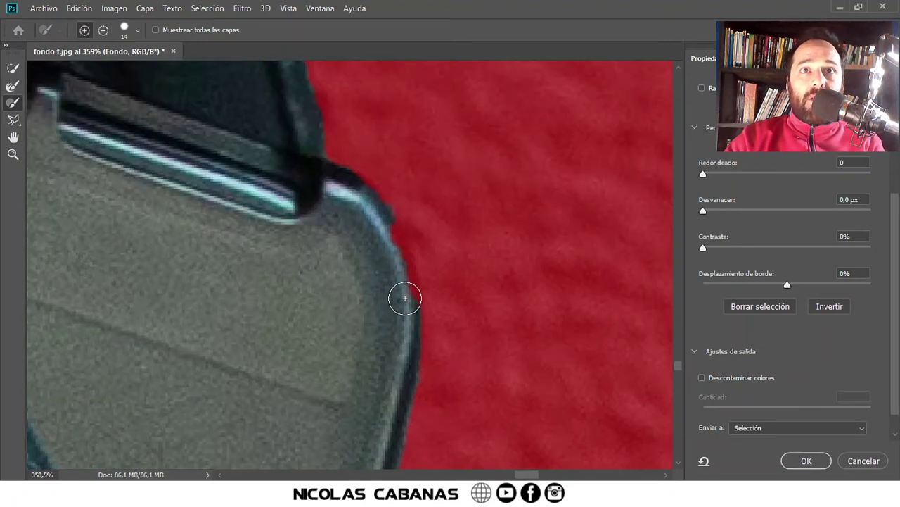
Return the brush to add mode and paint the upper zipper pull back into the selection
key("alt")
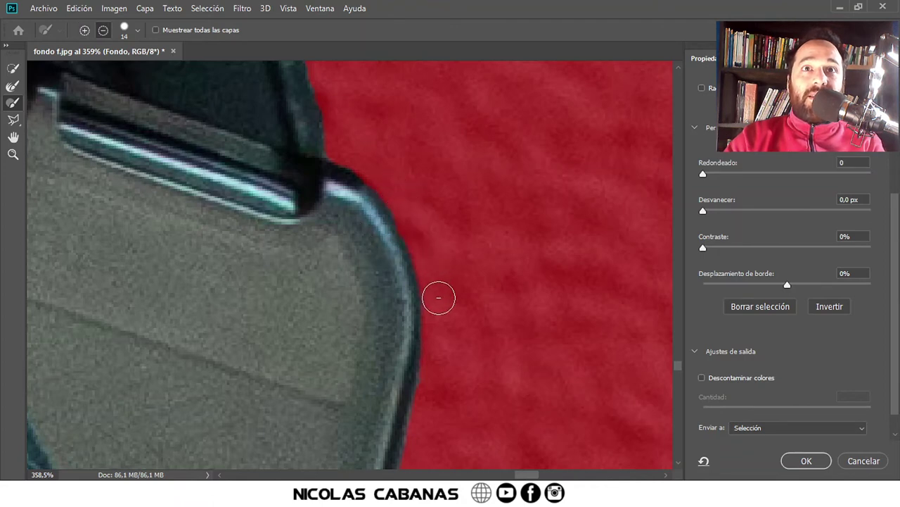
scroll(448, 386, "down", 3)
scroll(384, 140, "up", 3)
scroll(394, 154, "up", 2)
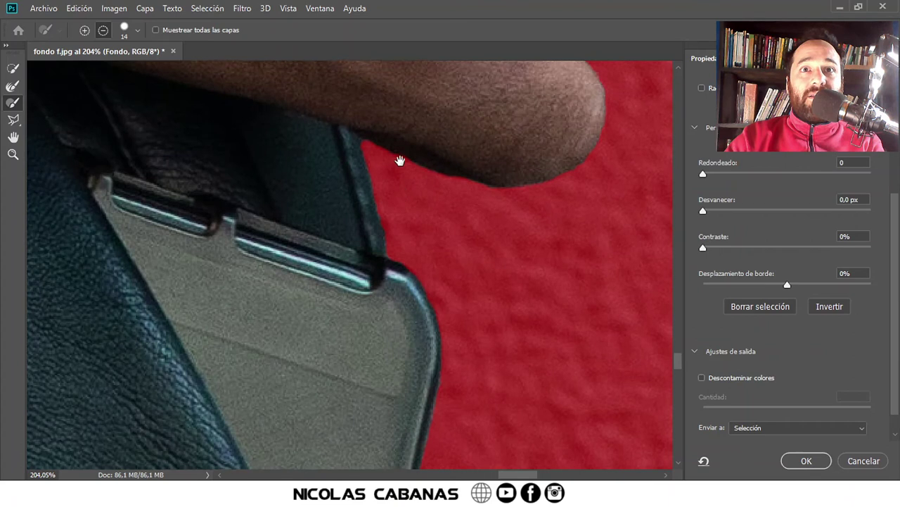
left_click_drag(422, 436, 429, 233)
left_click_drag(442, 331, 432, 204)
mouse_move(460, 326)
left_mouse_down()
mouse_move(405, 145)
mouse_move(364, 171)
mouse_move(361, 254)
mouse_move(408, 256)
left_mouse_up()
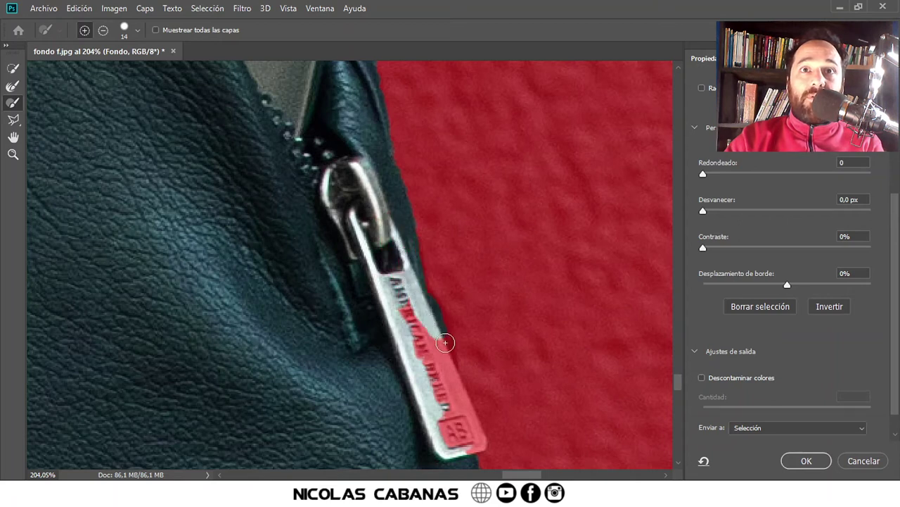
Add the red end of the zipper tag back into the selection with a size-39 brush
mouse_move(432, 357)
left_mouse_down()
mouse_move(411, 233)
mouse_move(421, 255)
mouse_move(383, 200)
mouse_move(411, 295)
left_mouse_up()
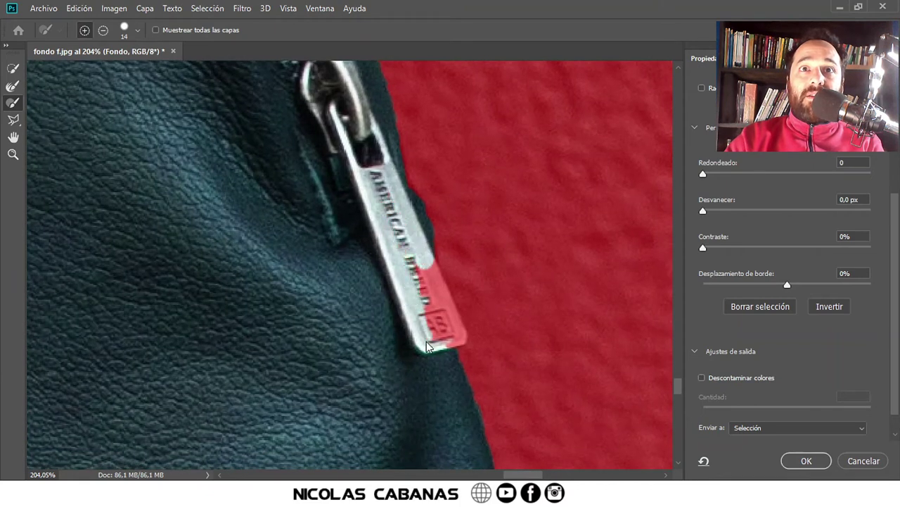
key("bracketright")
key("bracketright")
key("bracketright")
left_click_drag(428, 341, 425, 300)
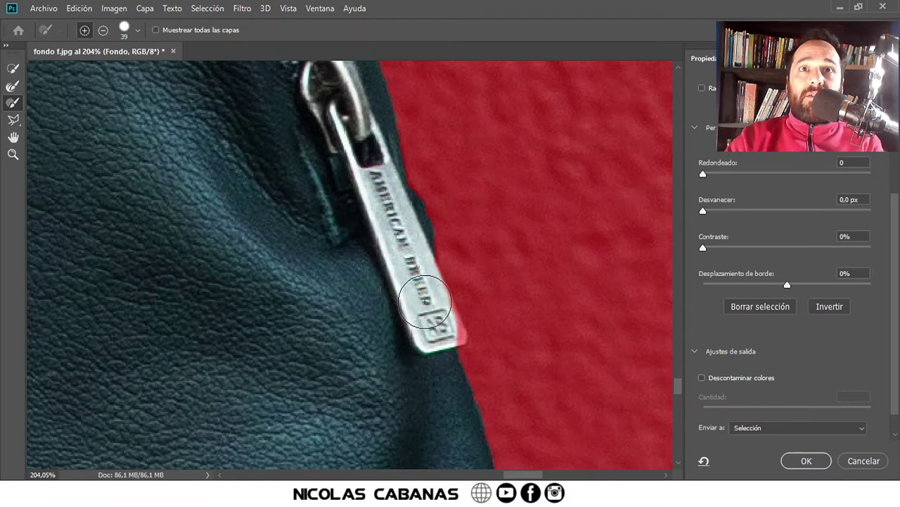
At brush size 10, clear the tag corner and trim wall off the tag's right edge
right_click(437, 289, "alt")
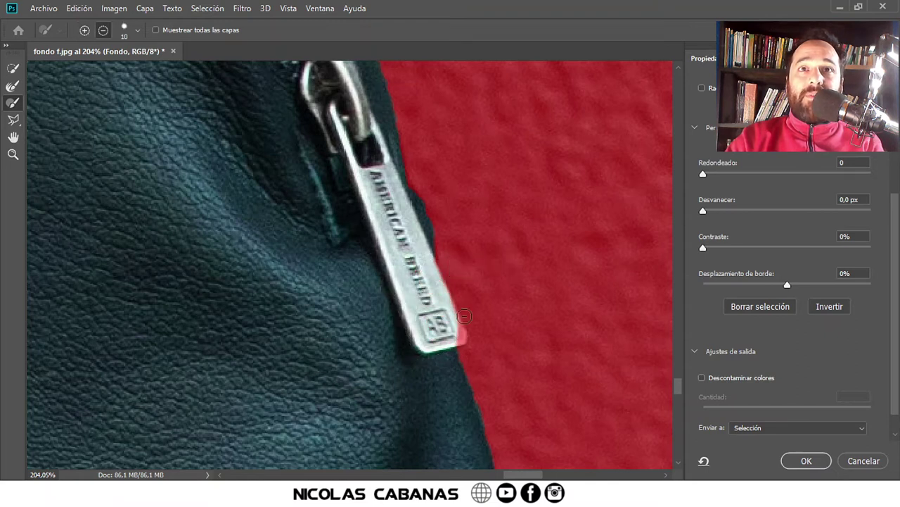
scroll(465, 317, "up", 3)
mouse_move(441, 339)
left_mouse_down()
mouse_move(452, 347)
mouse_move(420, 263)
left_mouse_up()
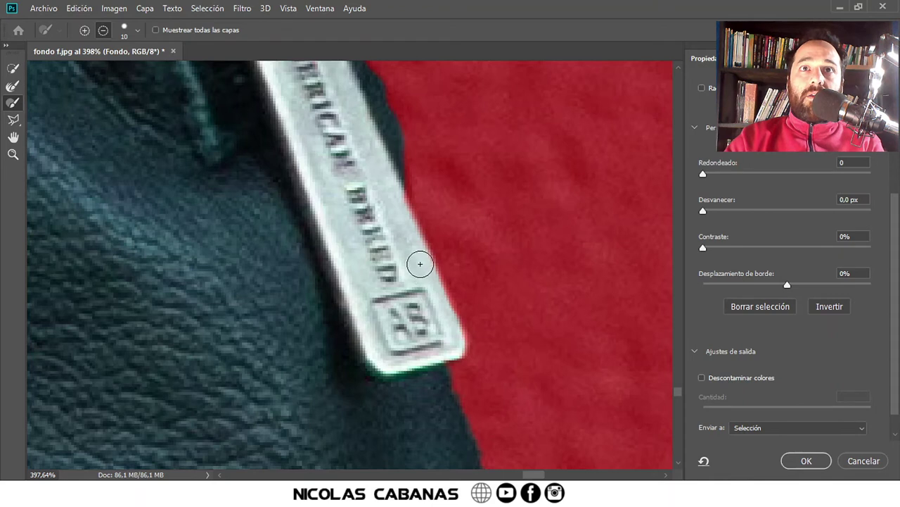
left_click_drag(367, 137, 395, 309)
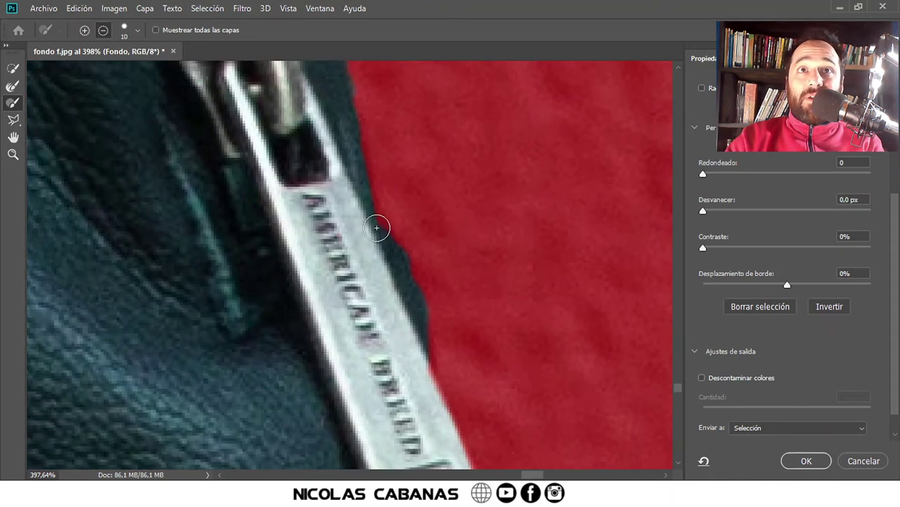
left_click_drag(373, 225, 377, 244)
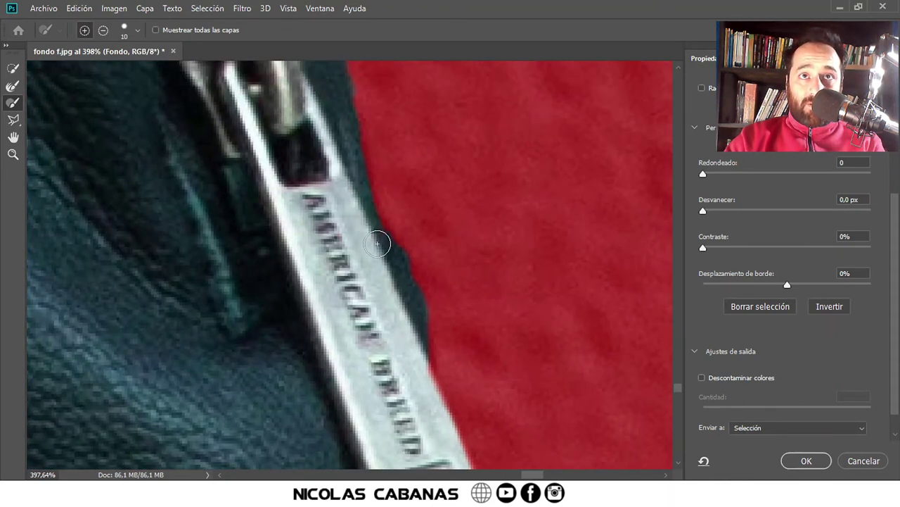
key("alt")
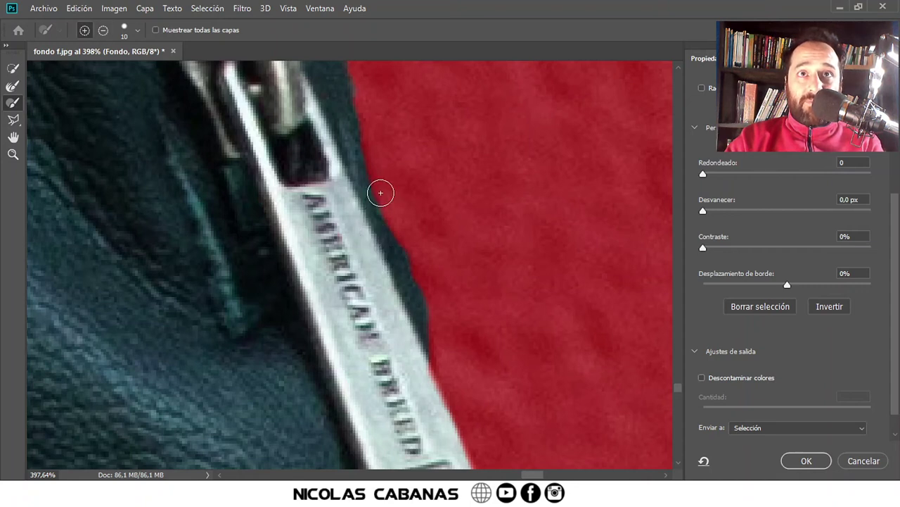
left_click_drag(380, 192, 396, 244)
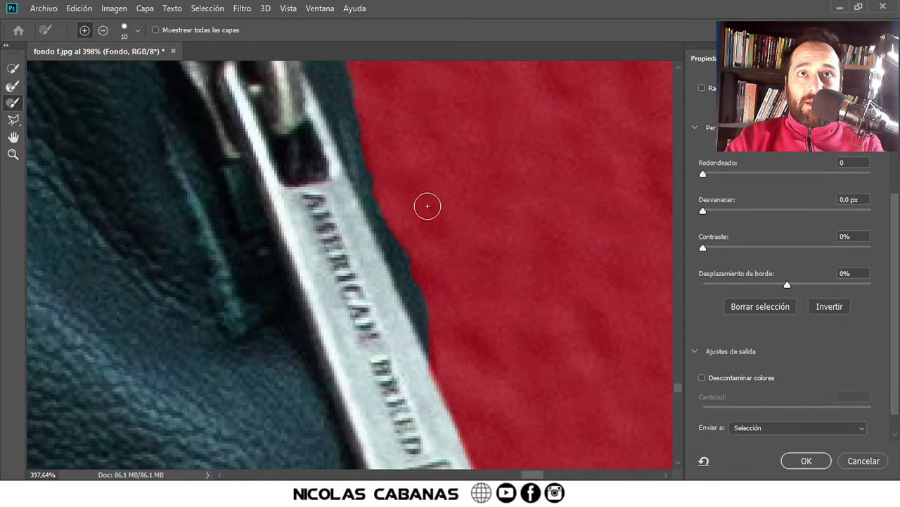
left_click_drag(428, 205, 430, 216)
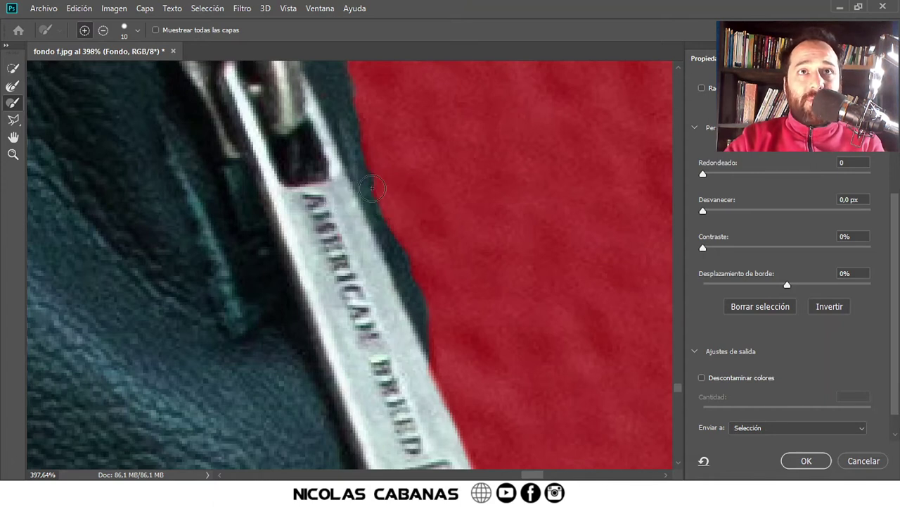
left_click_drag(354, 197, 359, 194)
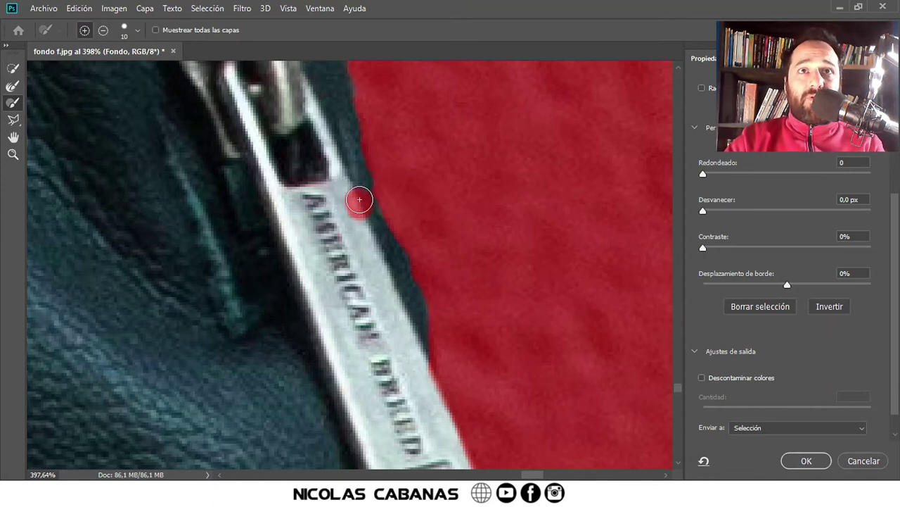
left_click(360, 200)
mouse_move(357, 195)
left_mouse_down()
mouse_move(360, 204)
mouse_move(356, 197)
left_mouse_up()
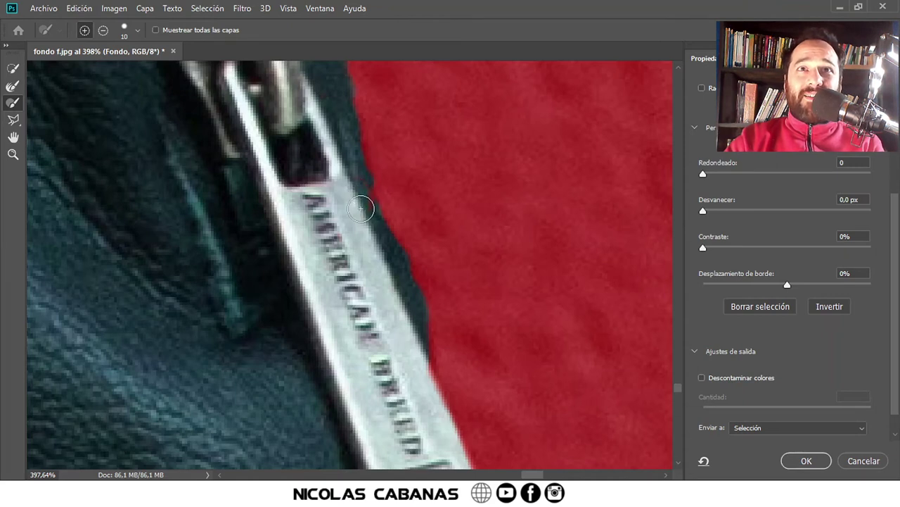
Trim wall from the jacket's side edge in subtract mode, undoing one stray stroke
scroll(365, 326, "down", 5)
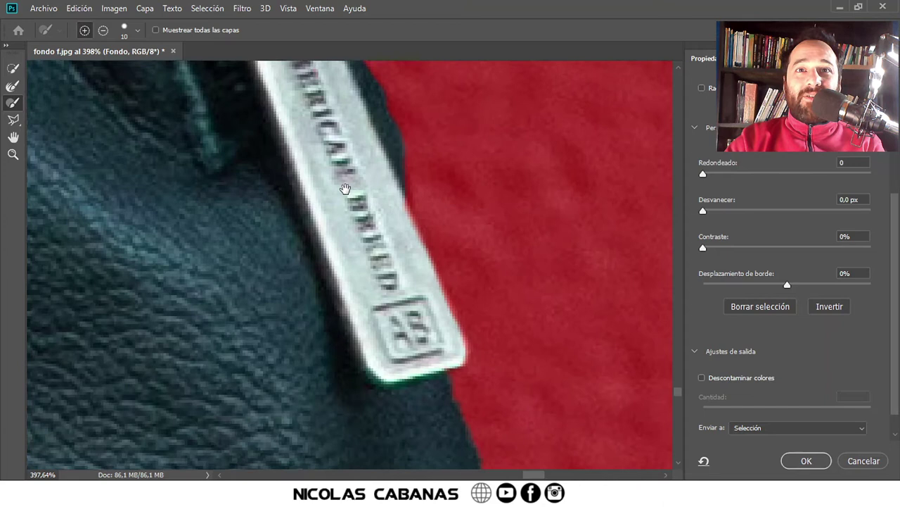
scroll(324, 213, "down", 3)
scroll(288, 300, "down", 3)
scroll(288, 300, "down", 2)
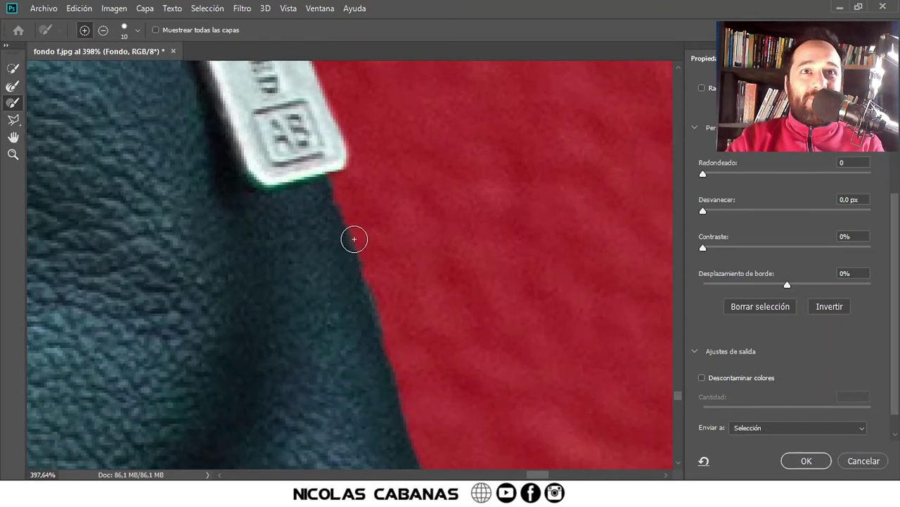
key("alt")
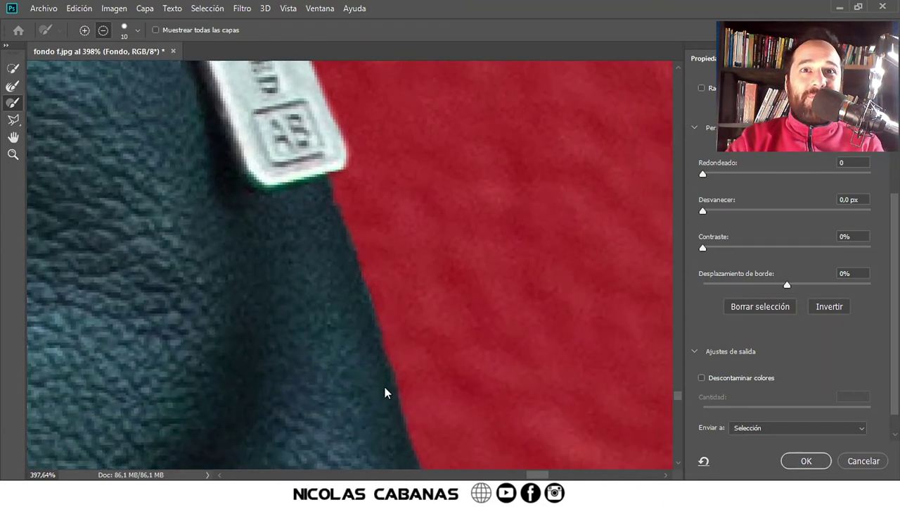
scroll(388, 391, "down", 2)
scroll(412, 402, "down", 2)
scroll(380, 197, "down", 2)
scroll(363, 315, "down", 1)
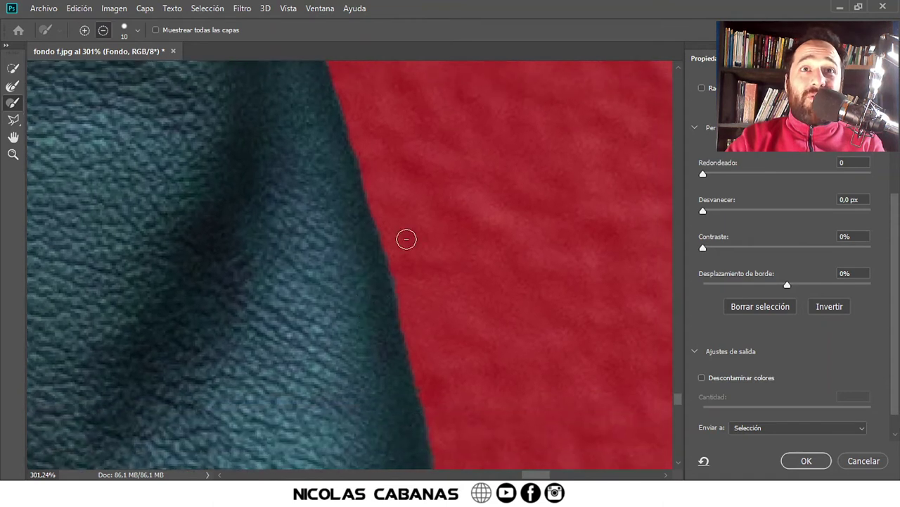
mouse_move(399, 282)
left_mouse_down()
mouse_move(399, 238)
mouse_move(382, 217)
mouse_move(391, 247)
left_mouse_up()
key("ctrl+z")
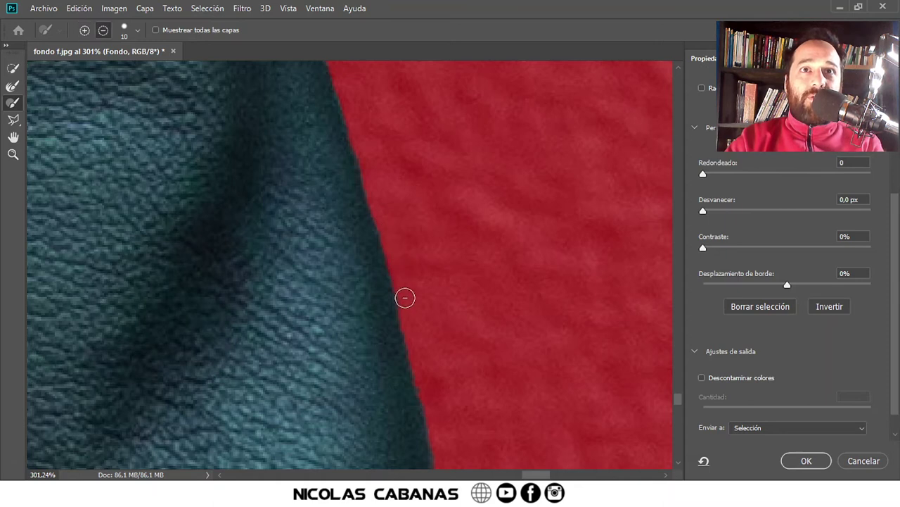
Clean the jacket edge down along the cuff and hem corner, then zoom out
left_click_drag(450, 432, 412, 251)
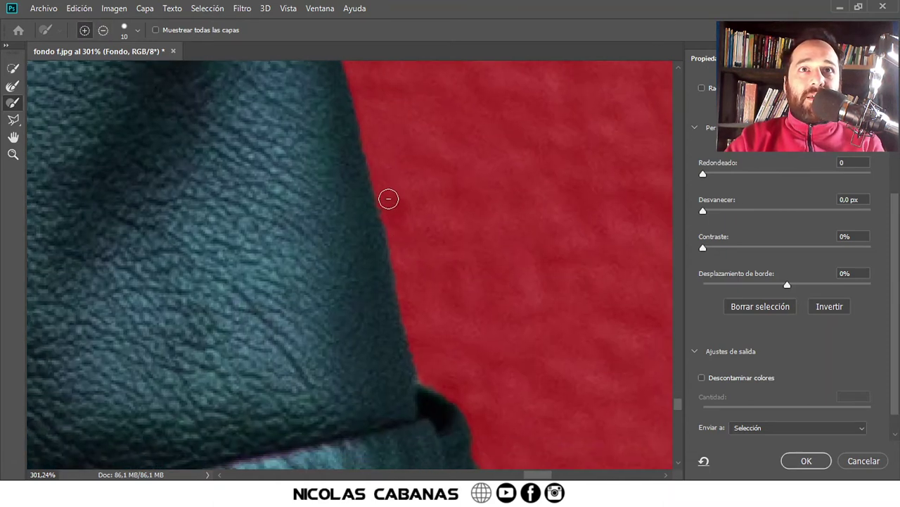
left_click_drag(427, 448, 408, 217)
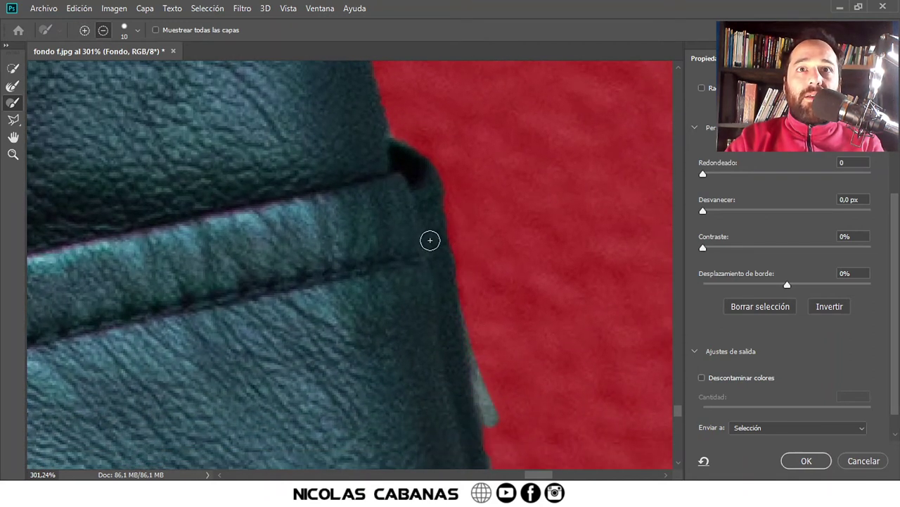
left_click_drag(472, 358, 425, 210)
key("alt")
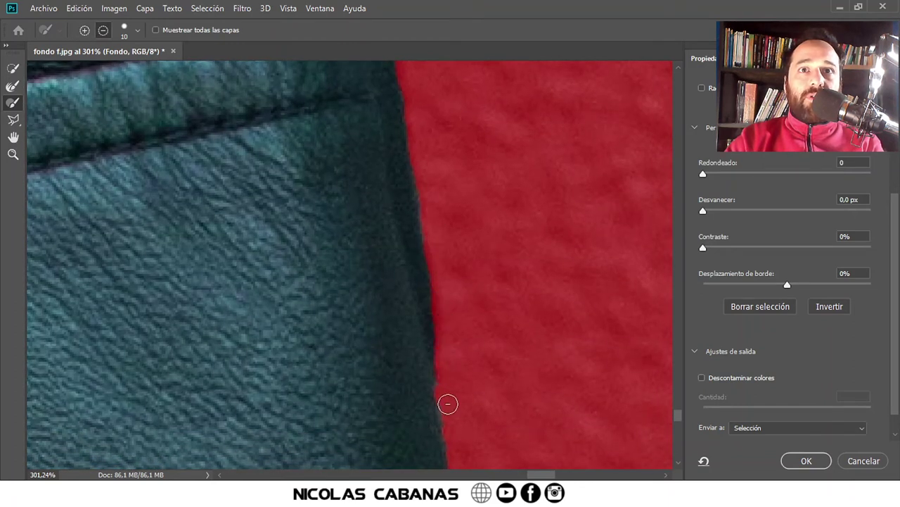
mouse_move(506, 416)
left_mouse_down()
mouse_move(445, 374)
mouse_move(441, 161)
left_mouse_up()
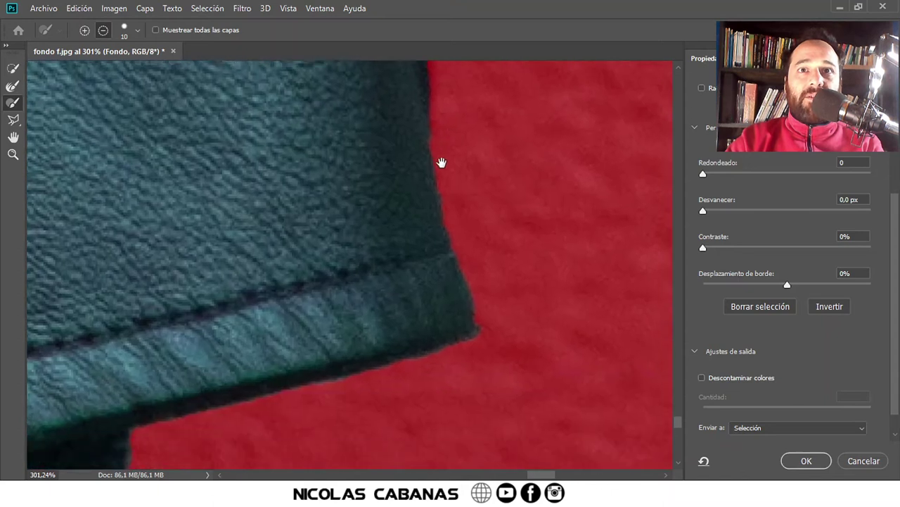
left_click_drag(444, 344, 514, 277)
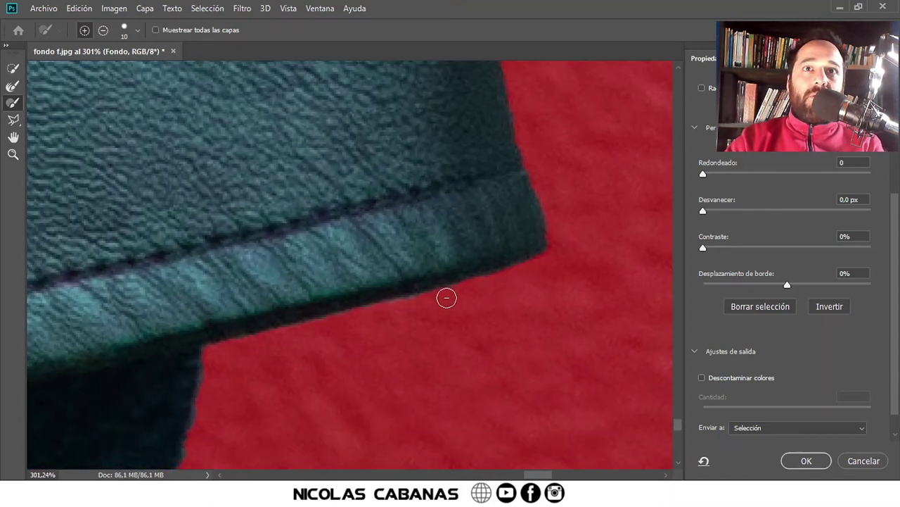
left_click_drag(232, 321, 366, 142)
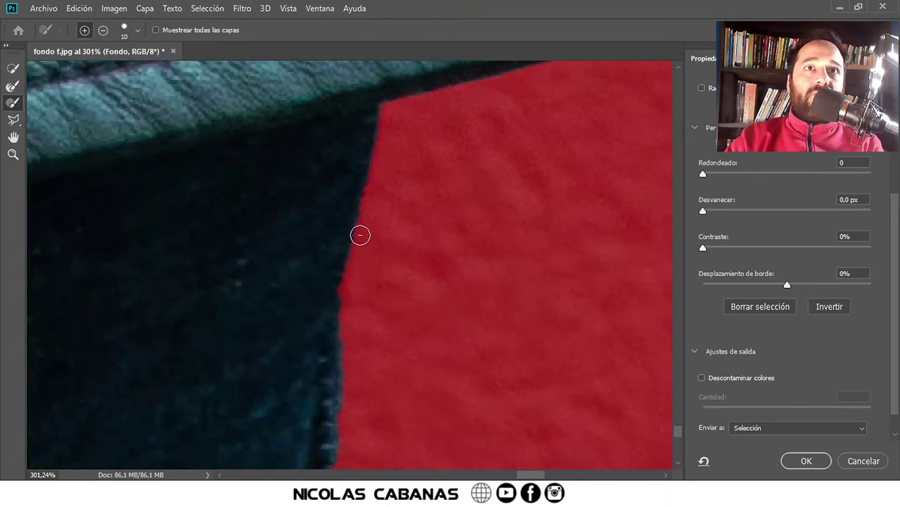
left_click_drag(341, 355, 368, 176)
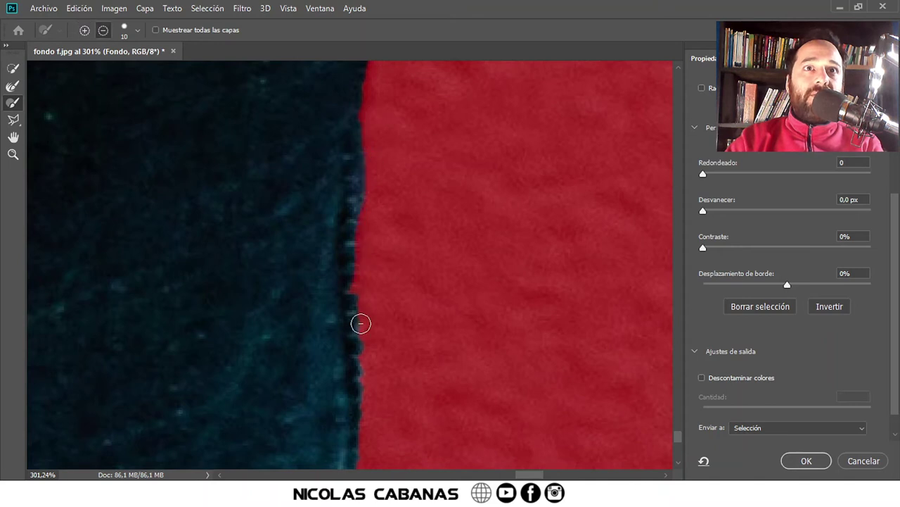
key("z")
mouse_move(485, 344)
left_mouse_down()
mouse_move(341, 360)
mouse_move(274, 254)
left_mouse_up()
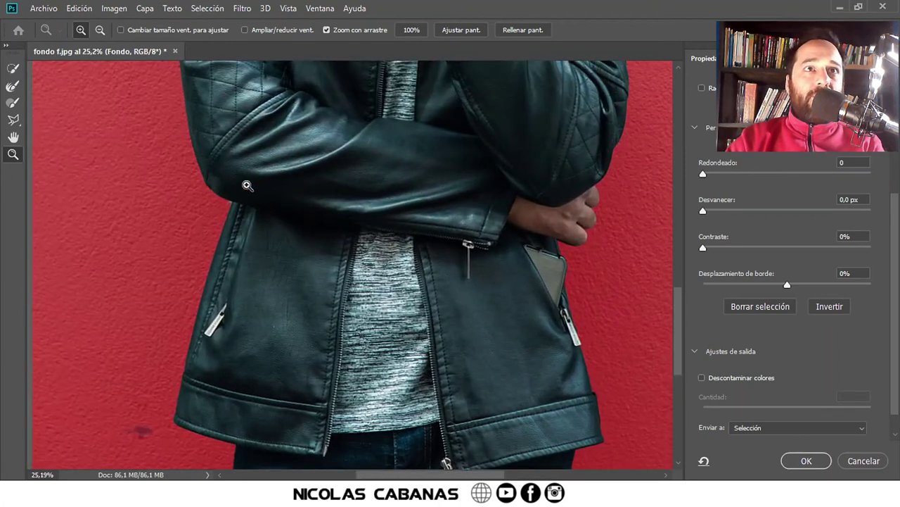
Zoom in on the jacket edge and return to the Brush tool for mask editing
left_click_drag(248, 185, 315, 203)
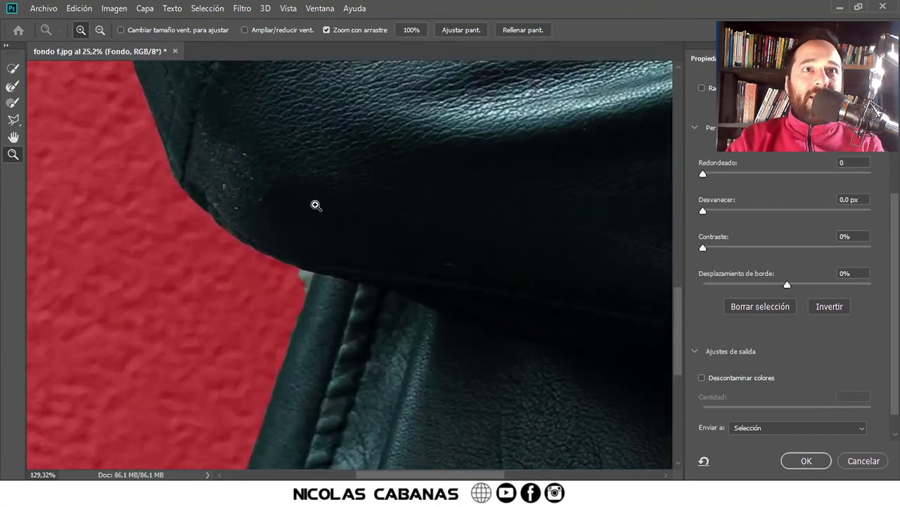
left_click_drag(373, 330, 301, 224)
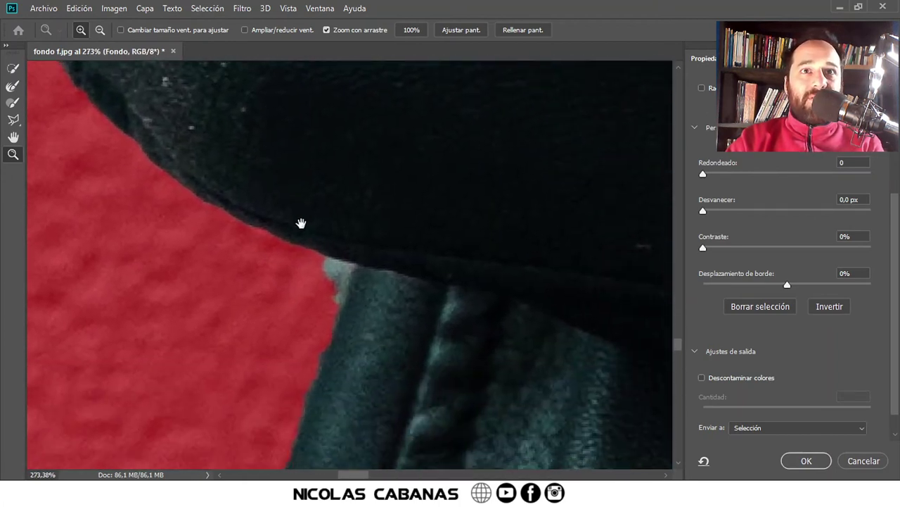
left_click(12, 102)
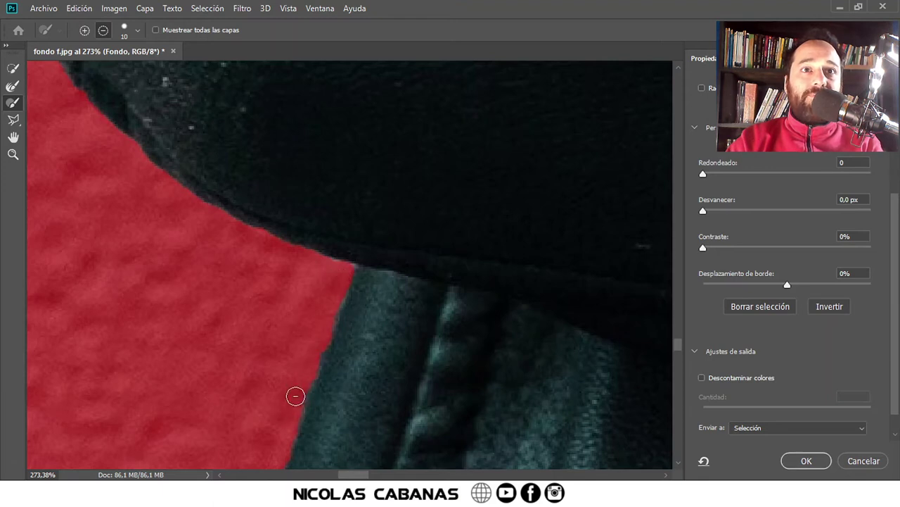
scroll(268, 241, "down", 2)
scroll(317, 183, "down", 5)
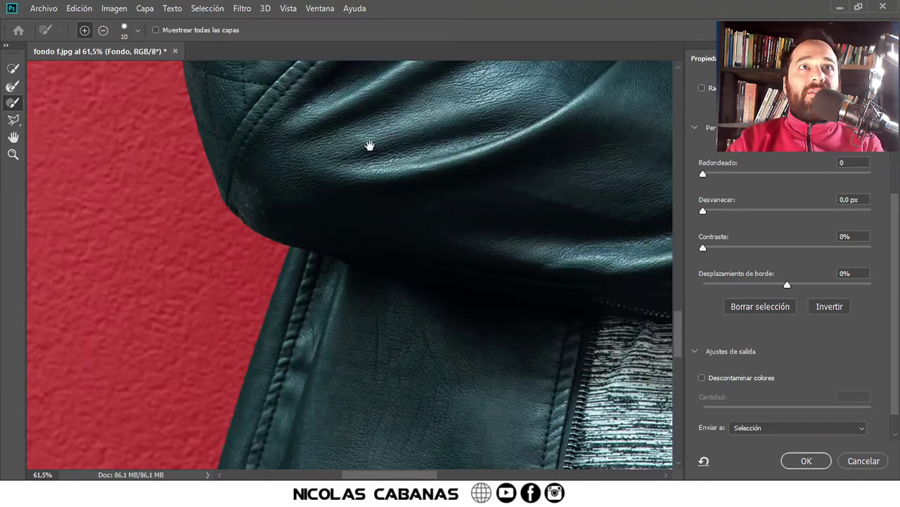
scroll(359, 281, "up", 3)
scroll(330, 366, "up", 3)
scroll(341, 281, "up", 3)
scroll(341, 229, "up", 3)
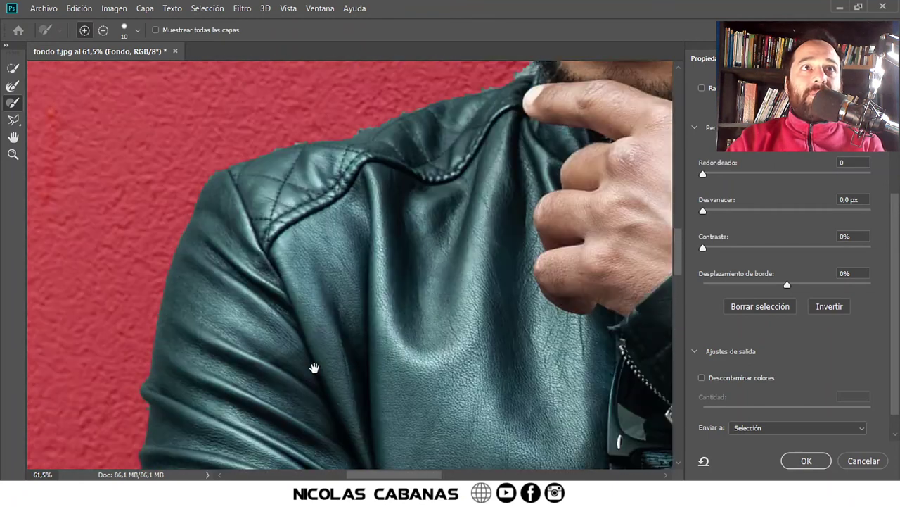
scroll(314, 368, "up", 3)
scroll(403, 317, "up", 2)
scroll(323, 359, "up", 2)
scroll(227, 382, "up", 3)
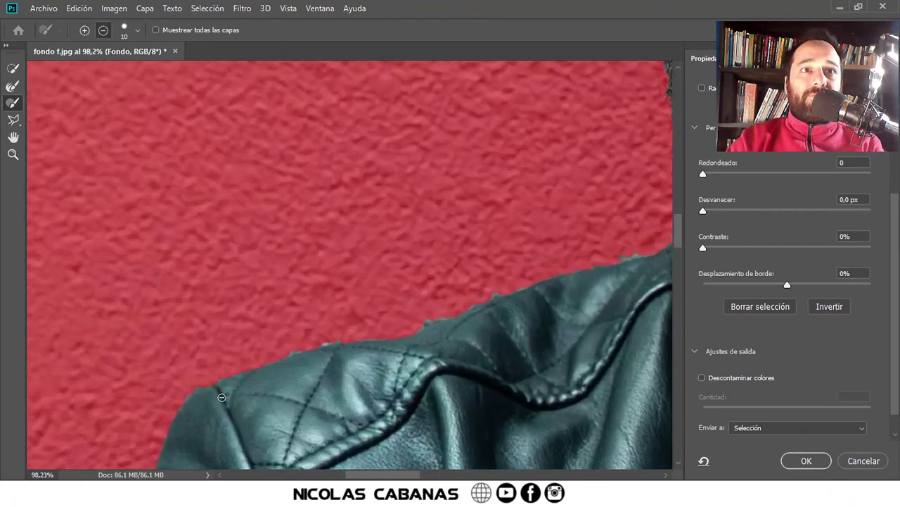
scroll(345, 338, "up", 2)
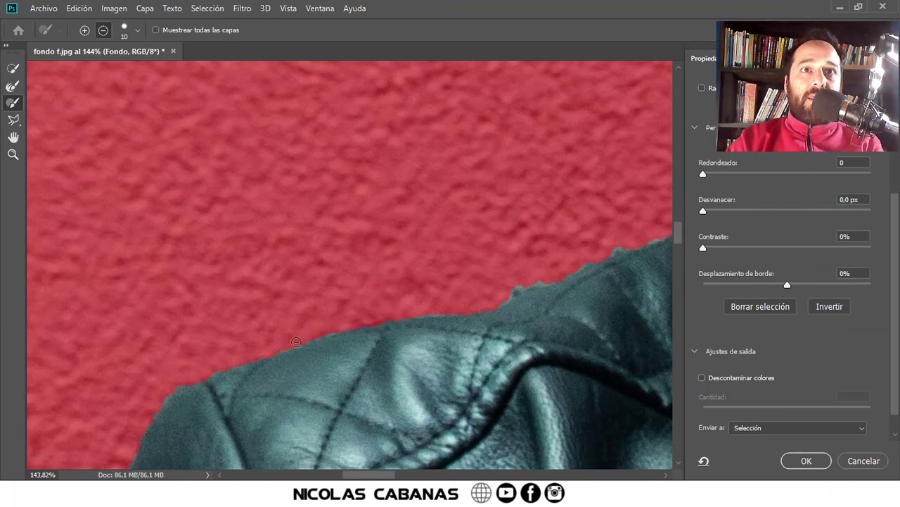
scroll(406, 331, "up", 1)
scroll(340, 325, "up", 1)
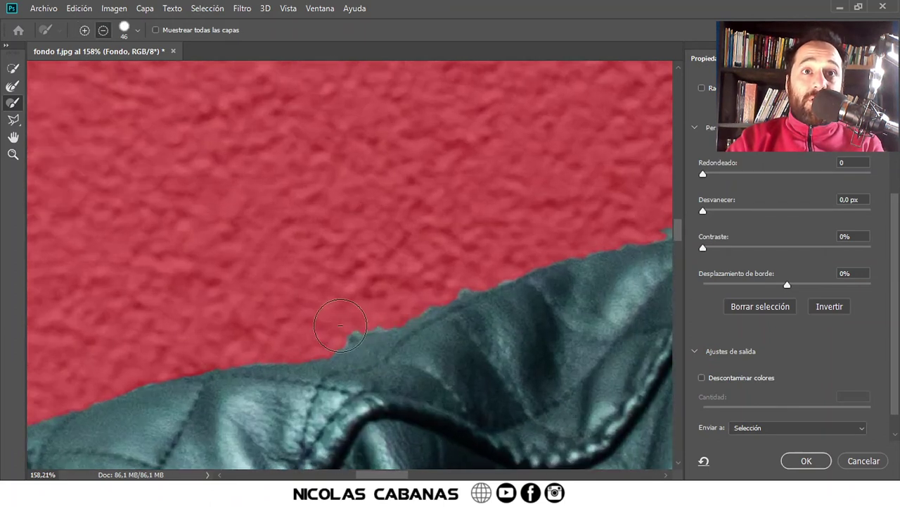
scroll(340, 325, "up", 3)
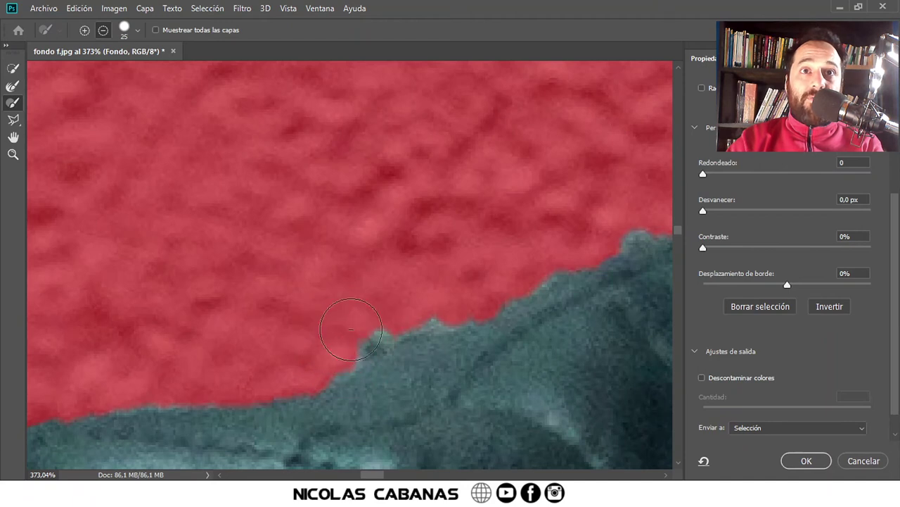
Trim the wall fringe along the shoulder edge up toward the beard in subtract mode
left_click_drag(223, 382, 205, 287)
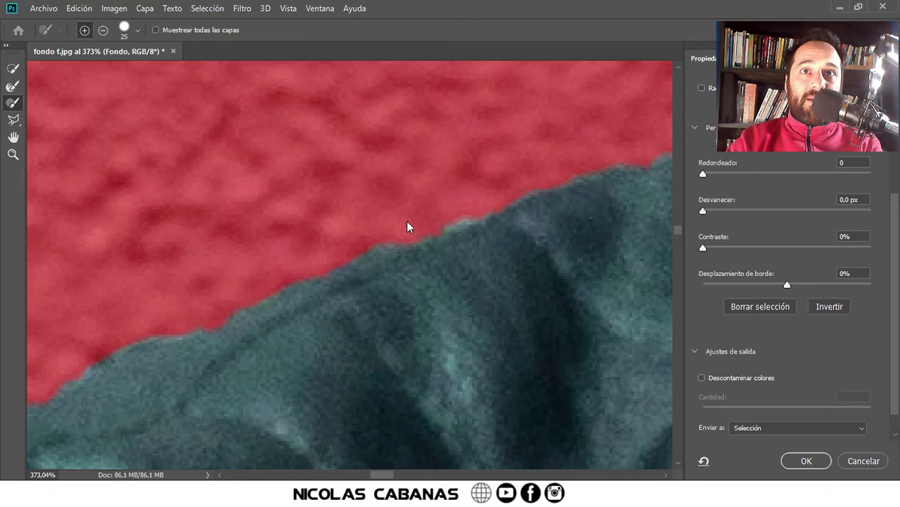
scroll(352, 281, "up", 3)
left_click_drag(318, 296, 251, 296)
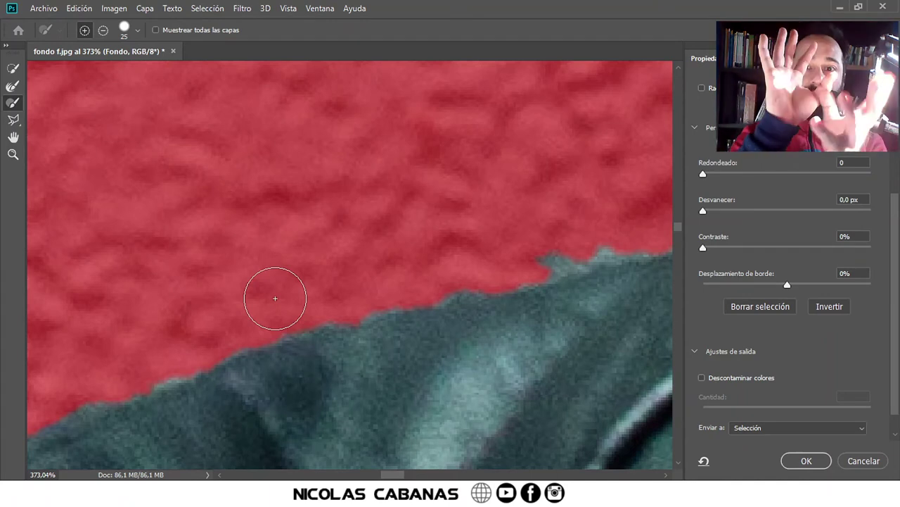
key("alt")
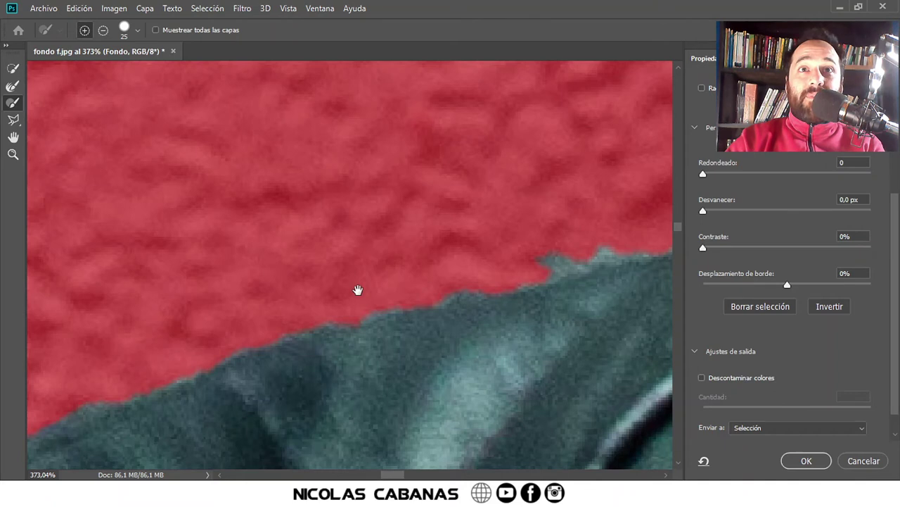
left_click_drag(358, 291, 233, 307)
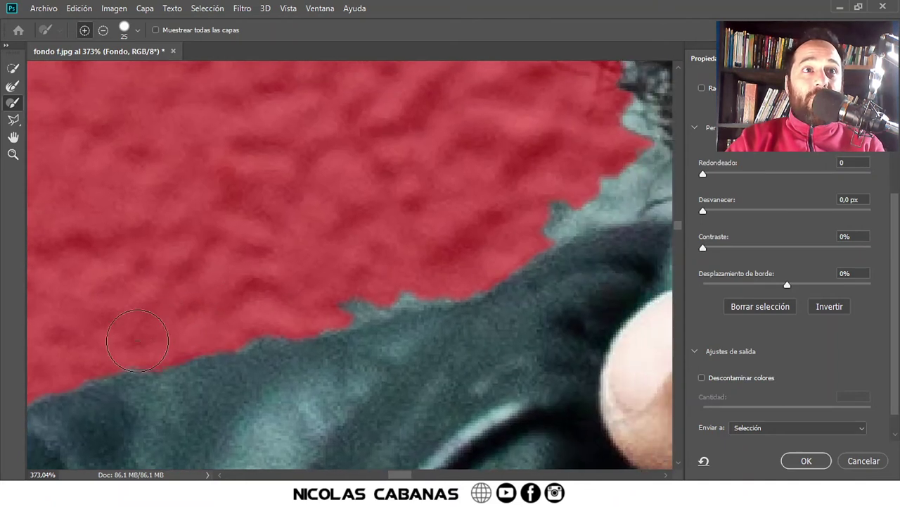
mouse_move(330, 293)
left_mouse_down()
mouse_move(293, 337)
mouse_move(356, 330)
left_mouse_up()
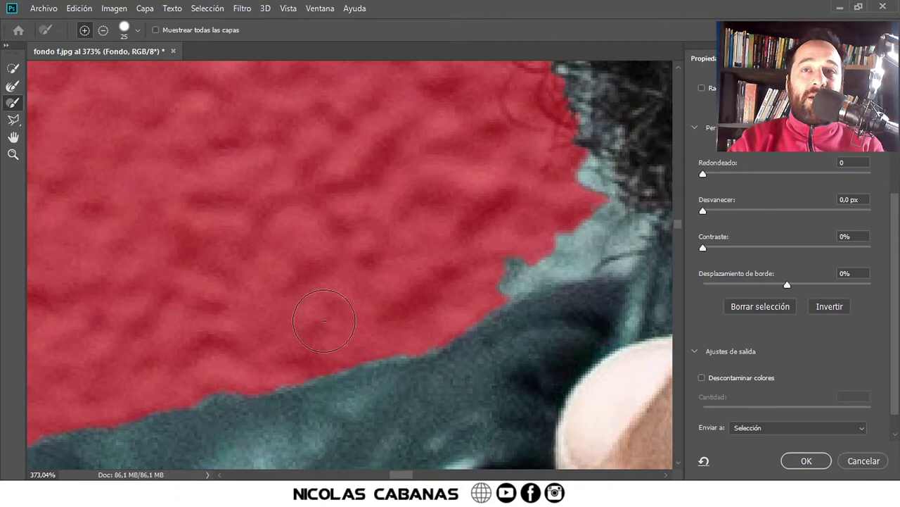
scroll(330, 309, "right", 2)
scroll(331, 309, "right", 2)
mouse_move(320, 338)
left_mouse_down()
mouse_move(380, 324)
mouse_move(343, 335)
left_mouse_up()
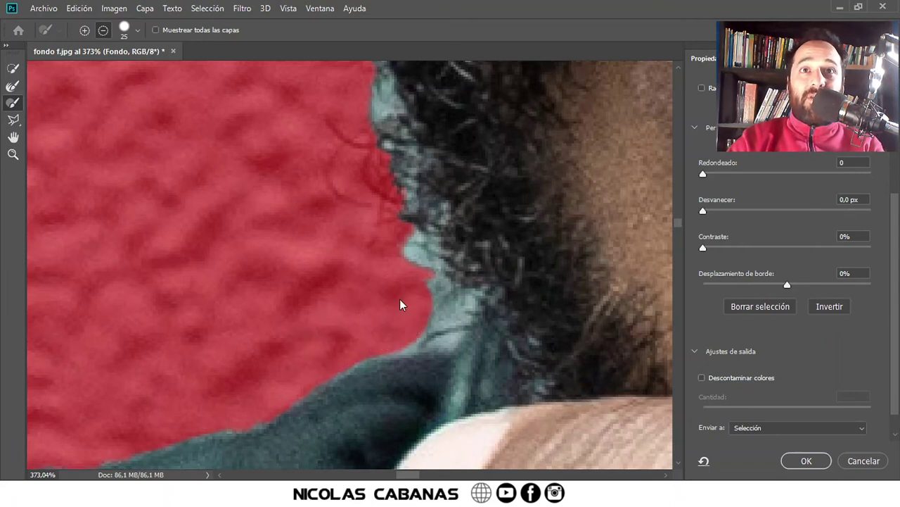
Paint the hair and beard edge beside the neck with the Refine Edge Brush to remove cyan fringe
left_click_drag(395, 298, 60, 102)
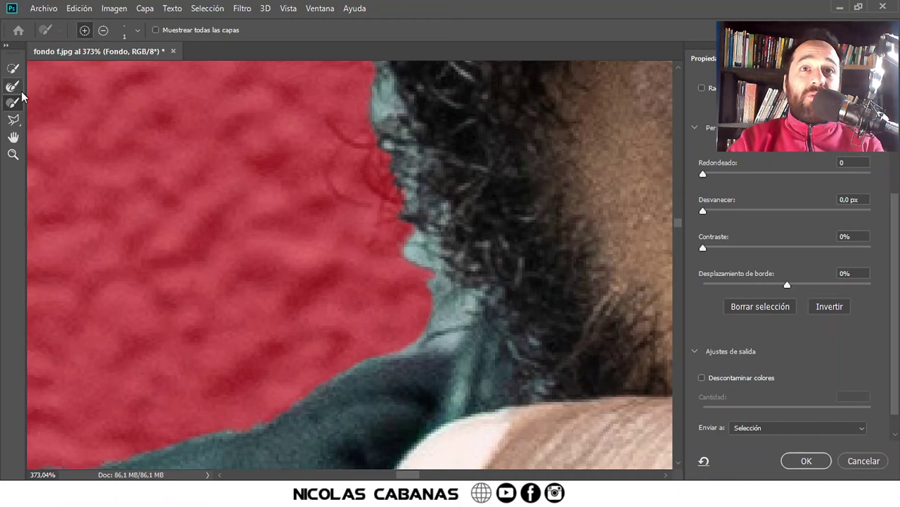
mouse_move(383, 281)
left_mouse_down()
mouse_move(227, 326)
mouse_move(258, 334)
mouse_move(216, 346)
mouse_move(211, 331)
left_mouse_up()
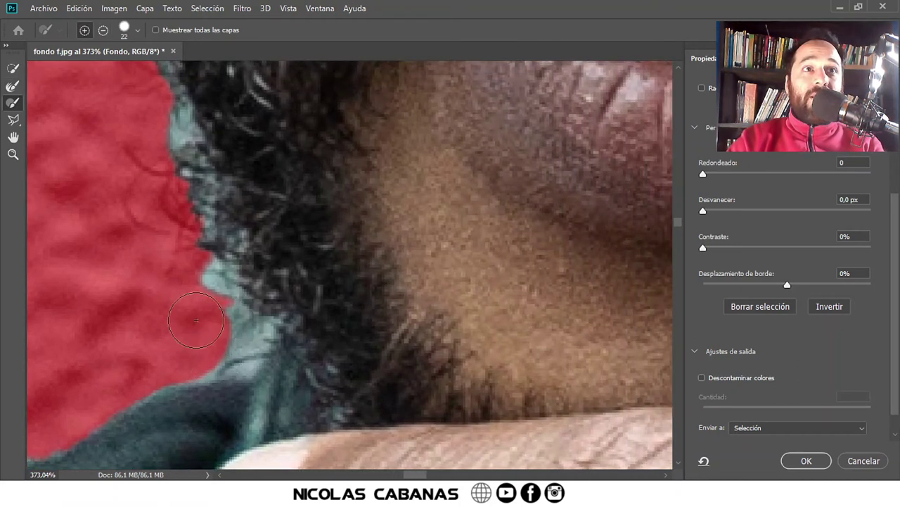
left_click(12, 86)
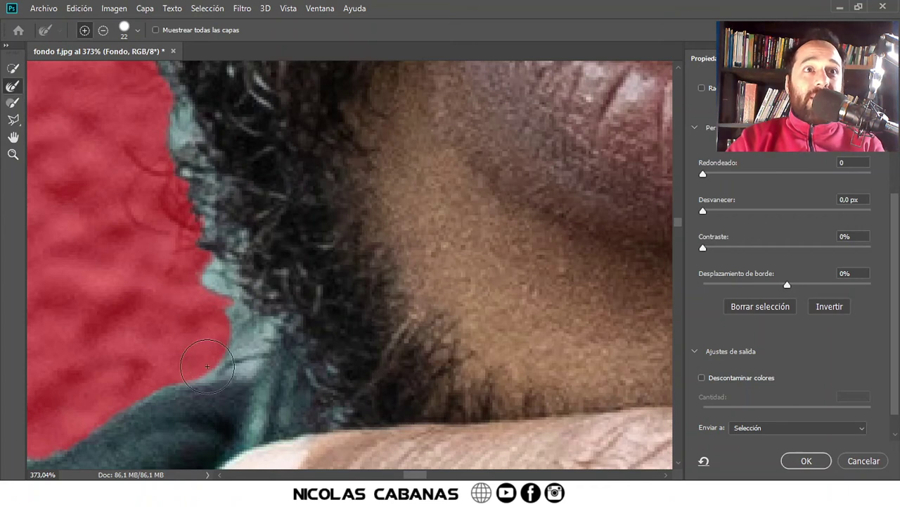
mouse_move(243, 352)
left_mouse_down()
mouse_move(270, 327)
mouse_move(264, 309)
mouse_move(232, 303)
mouse_move(219, 266)
mouse_move(236, 271)
mouse_move(225, 225)
mouse_move(204, 236)
mouse_move(144, 164)
mouse_move(210, 192)
left_mouse_up()
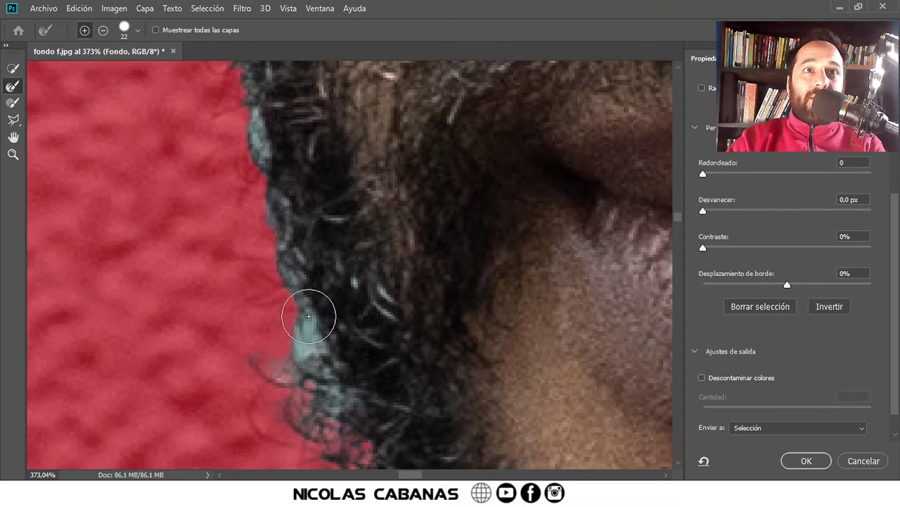
left_click_drag(308, 316, 299, 288)
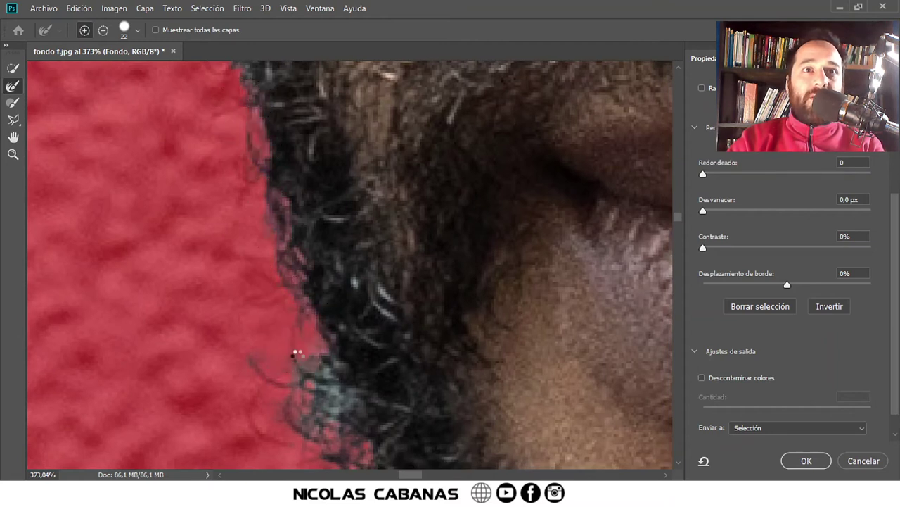
scroll(313, 380, "down", 2)
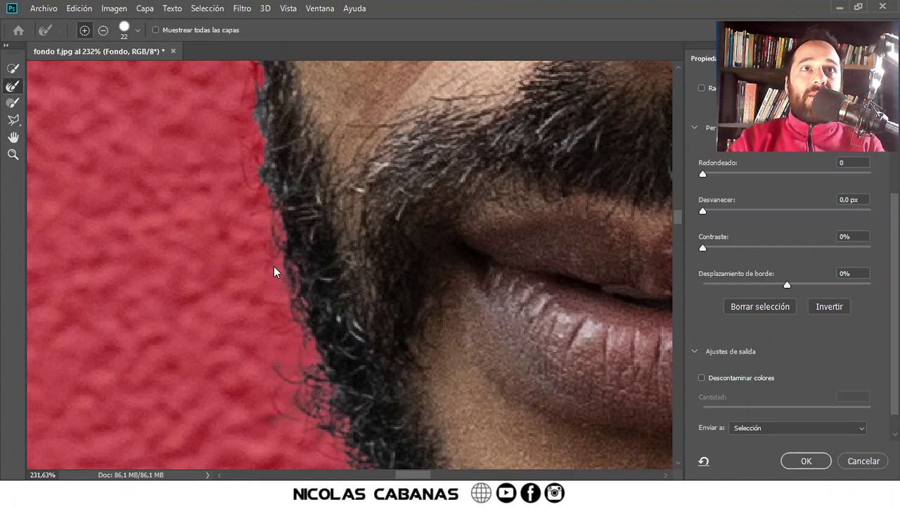
Refine the beard and cheek edges with a 22 px Refine Edge Brush
scroll(274, 271, "up", 4)
scroll(274, 183, "up", 2)
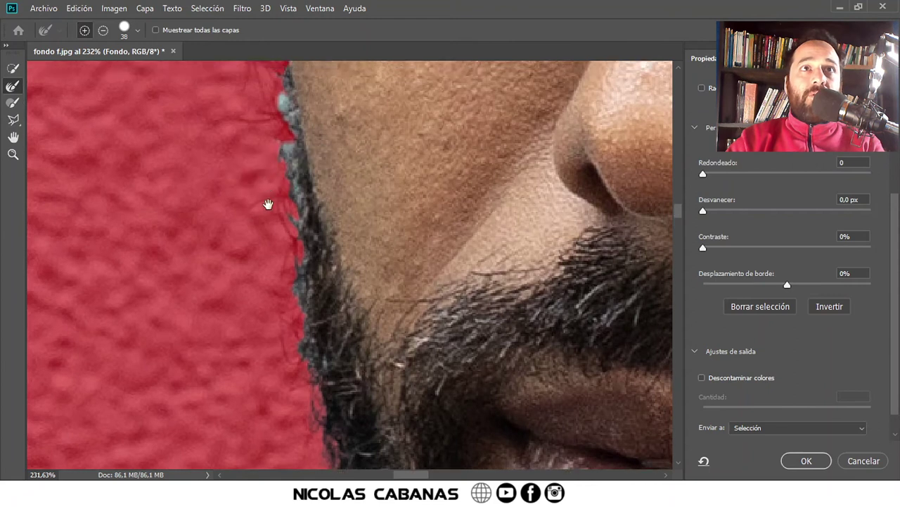
left_click_drag(275, 168, 315, 454)
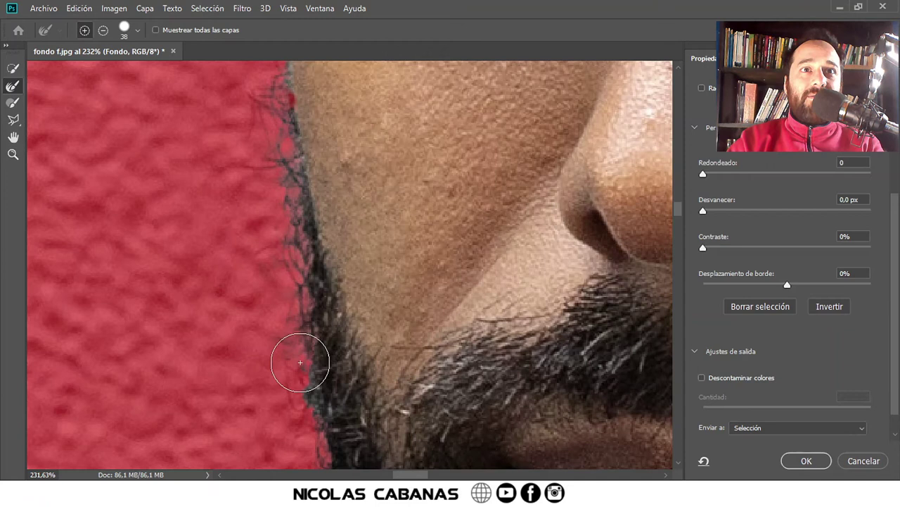
left_click_drag(255, 138, 256, 369)
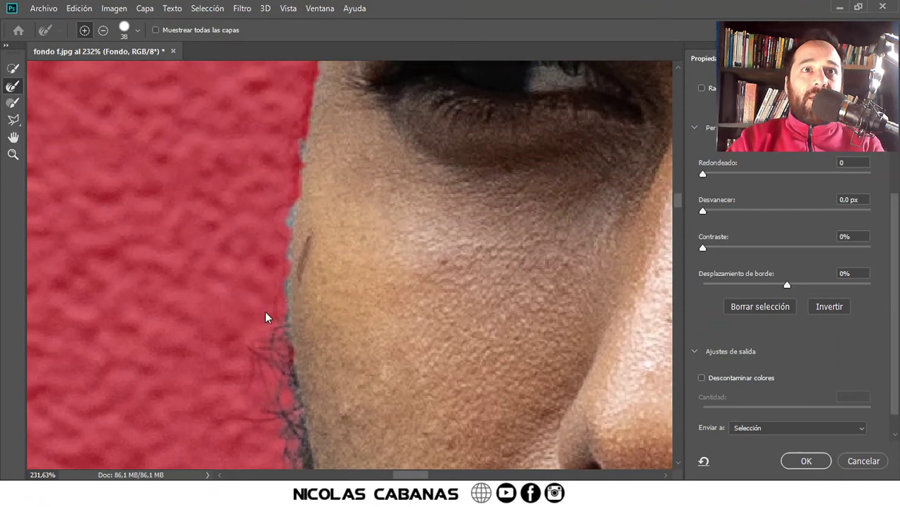
right_click(265, 317, "alt")
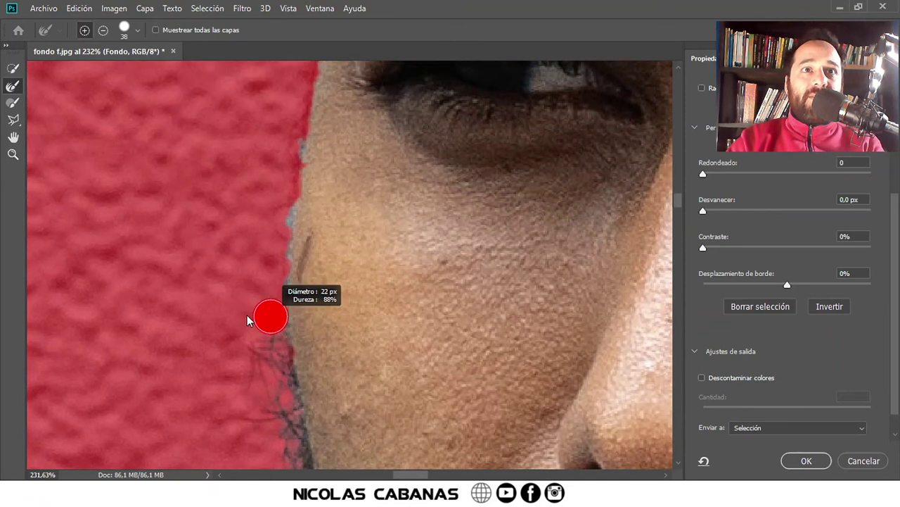
left_click_drag(279, 274, 279, 237)
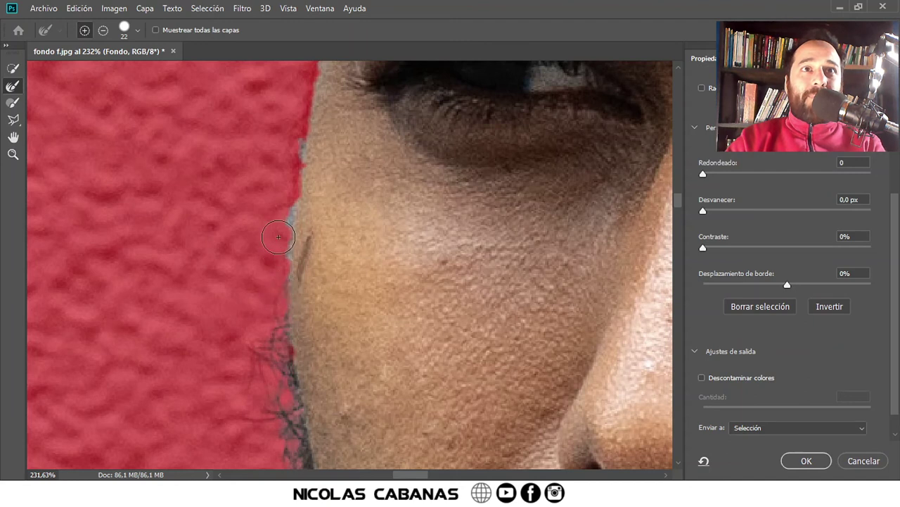
left_click_drag(283, 197, 284, 160)
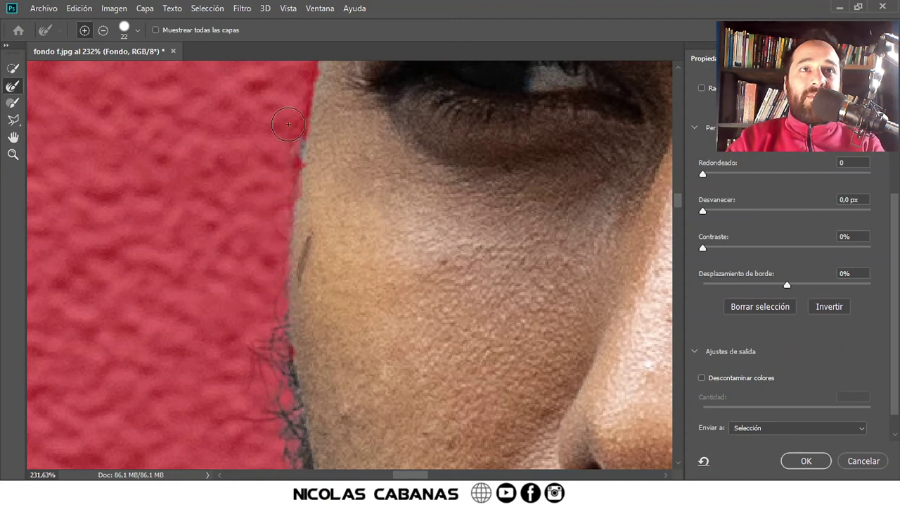
scroll(209, 175, "up", 2)
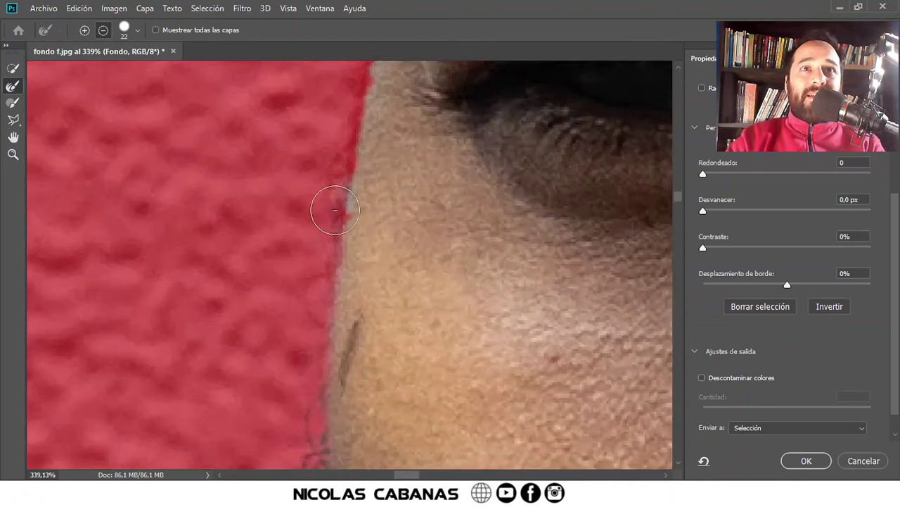
left_click_drag(335, 209, 370, 222)
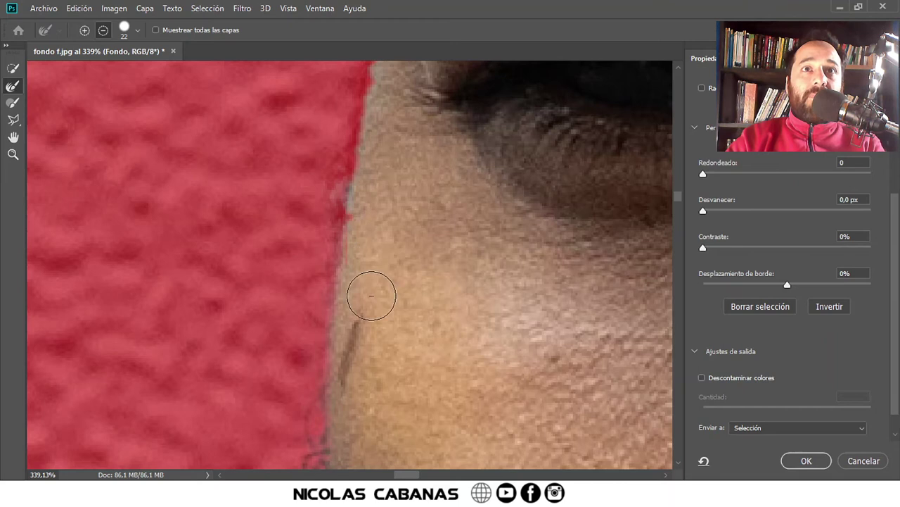
scroll(355, 227, "up", 1)
Trim a stray bit of the cheek edge with an 11 px Brush, then zoom to the eyebrow
key("b")
left_click_drag(305, 205, 291, 202)
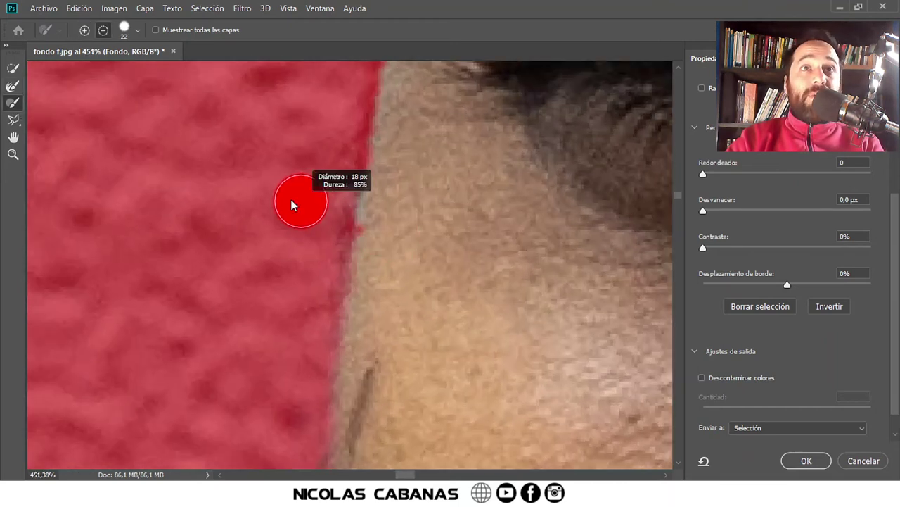
left_click(375, 232, "alt")
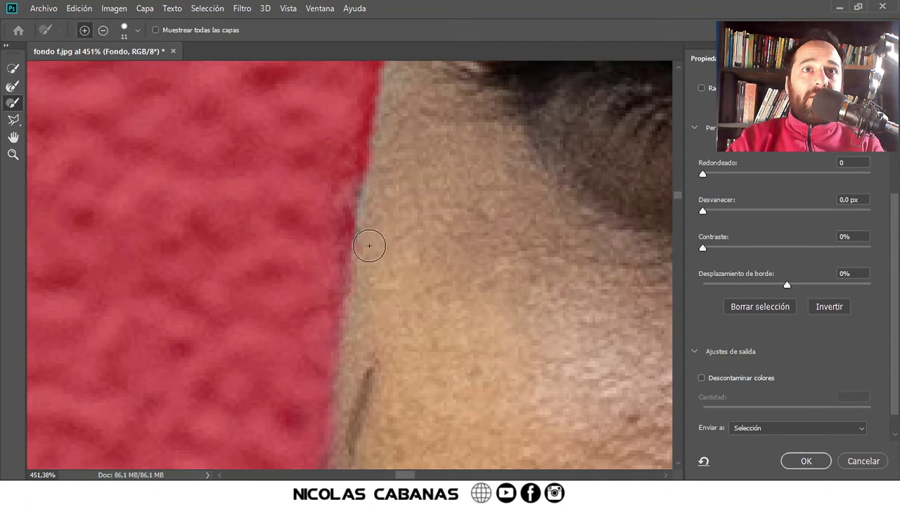
key("z")
mouse_move(364, 320)
left_mouse_down()
mouse_move(363, 296)
mouse_move(284, 295)
mouse_move(387, 191)
mouse_move(459, 185)
mouse_move(324, 224)
left_mouse_up()
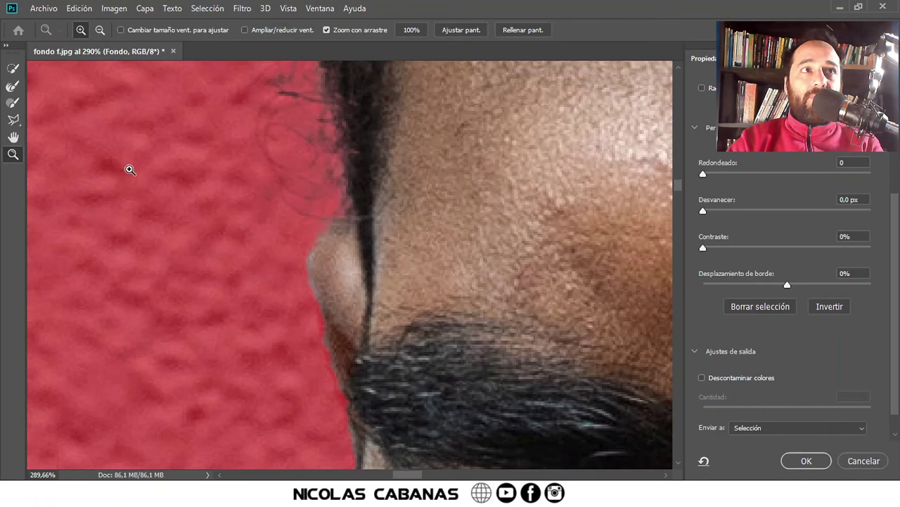
left_click(14, 103)
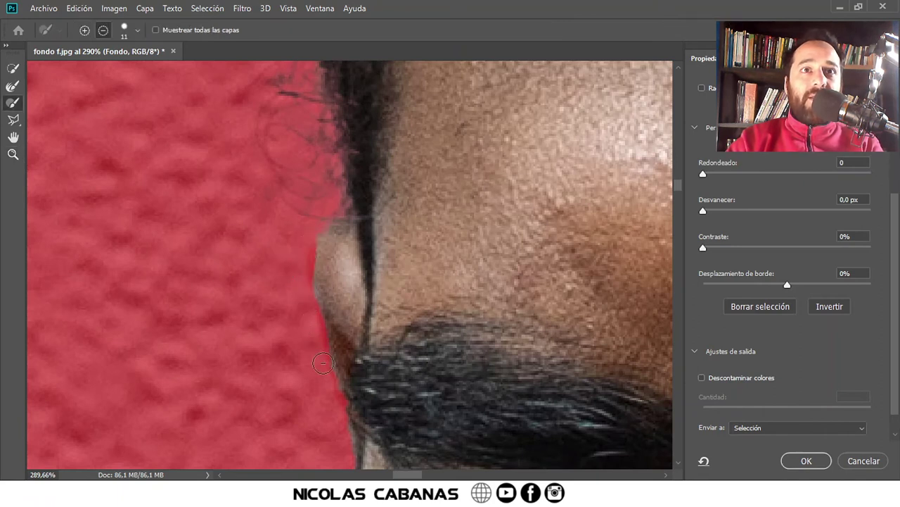
scroll(333, 365, "down", 5)
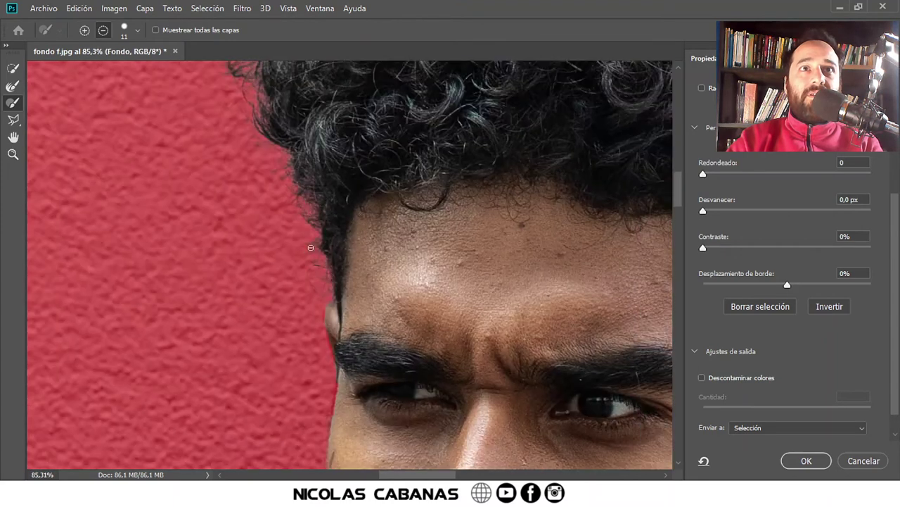
key("z")
left_click_drag(358, 209, 311, 217)
left_click_drag(496, 153, 528, 171)
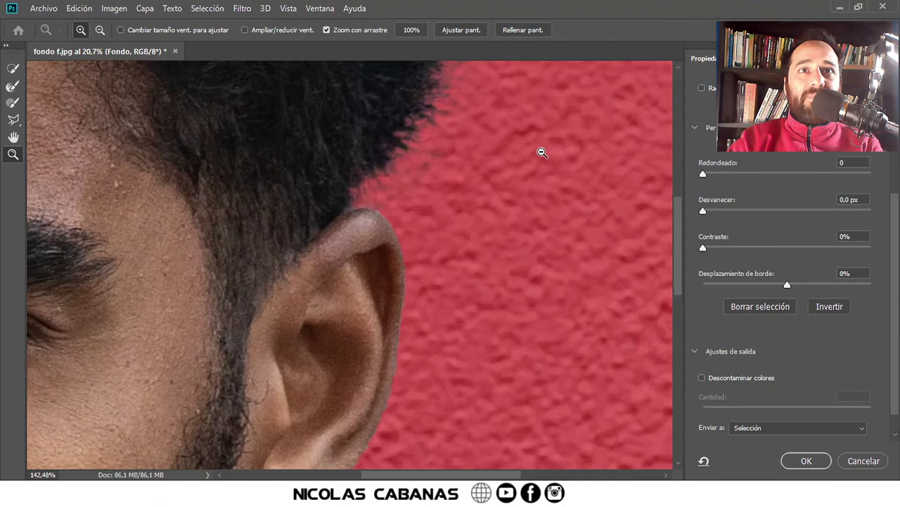
key("ctrl+0")
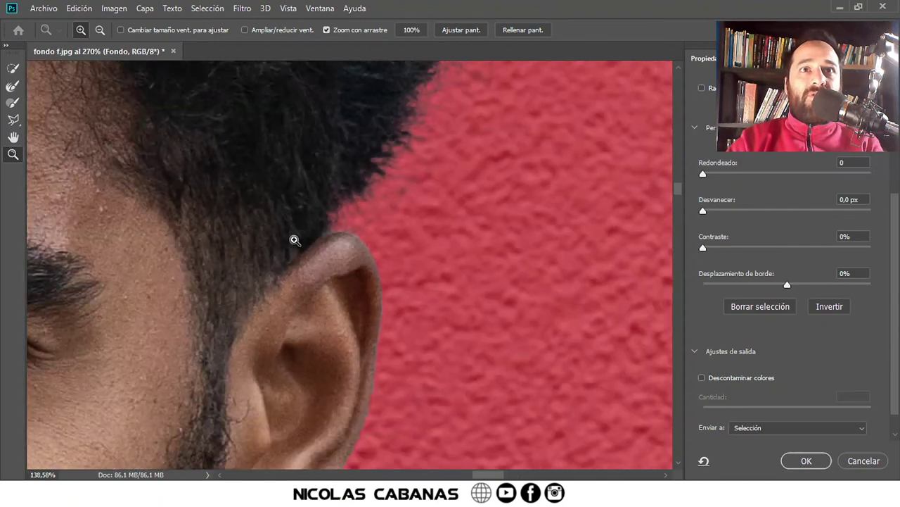
left_click_drag(239, 203, 246, 242)
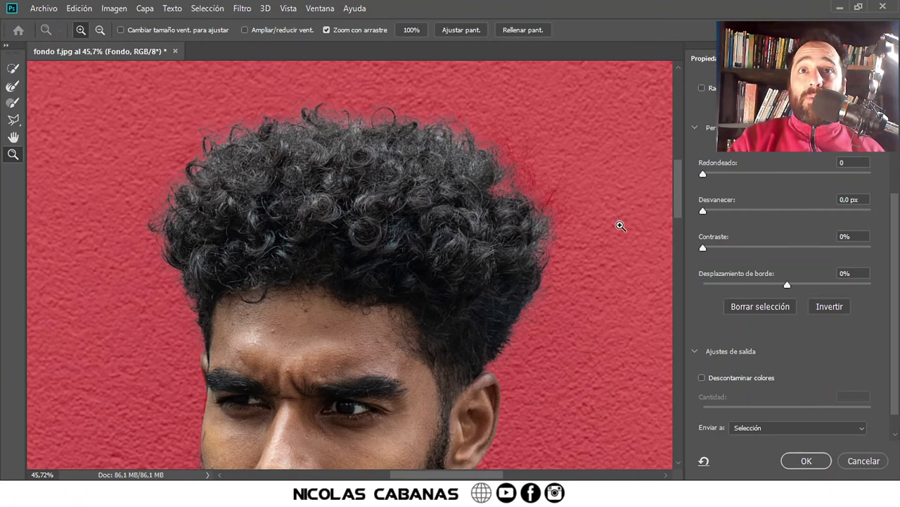
Enter Smooth 1 in Global Refinements, then tab on to the feather and contrast fields
scroll(352, 237, "down", 5)
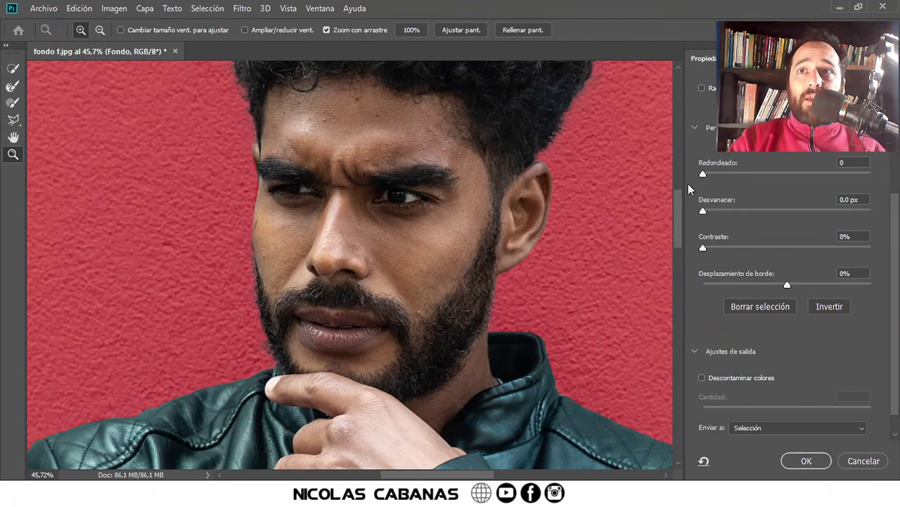
left_click(703, 174)
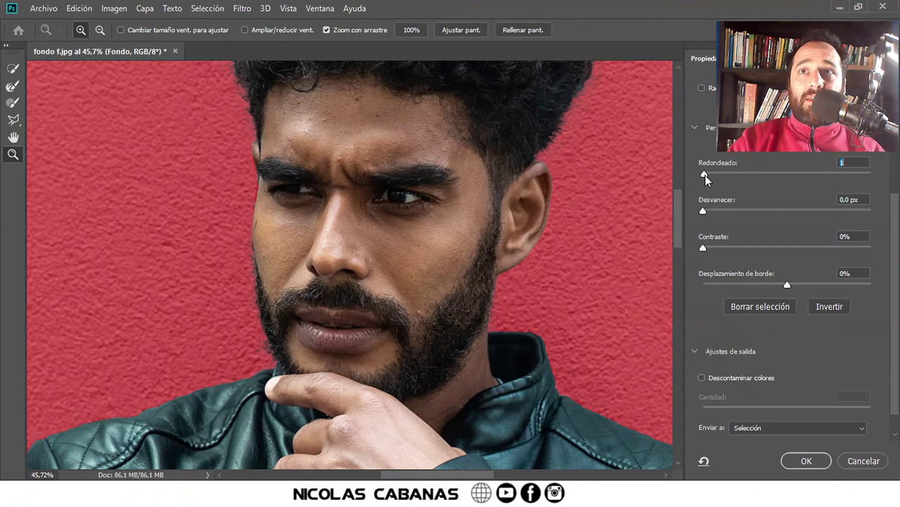
left_click_drag(707, 175, 705, 175)
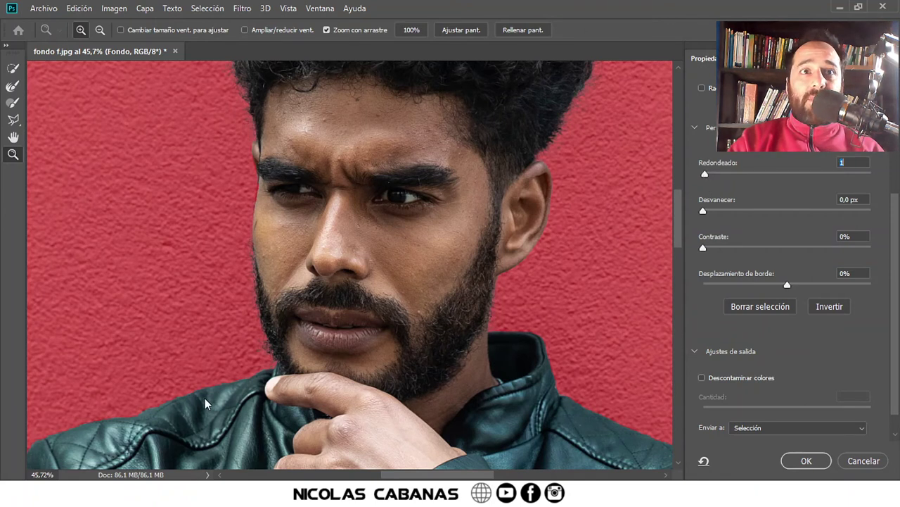
mouse_move(486, 372)
left_mouse_down()
mouse_move(321, 316)
mouse_move(521, 358)
left_mouse_up()
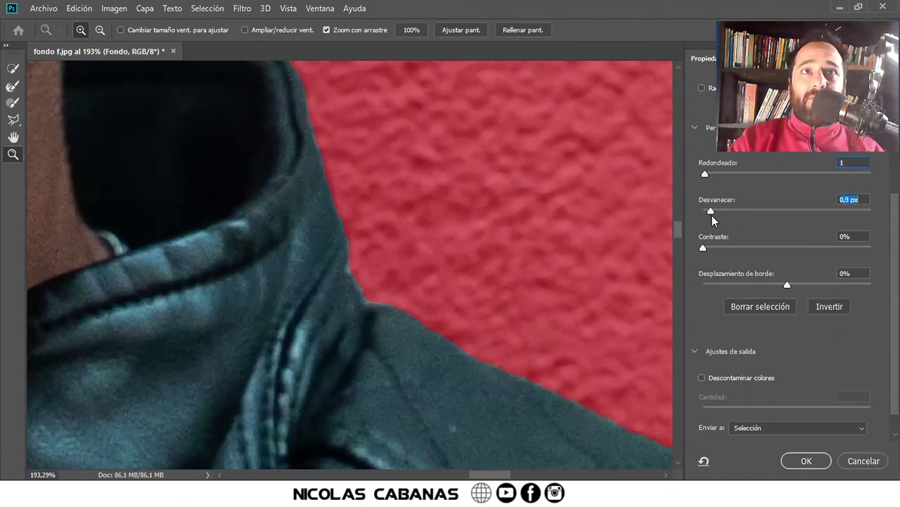
key("Tab")
type("9")
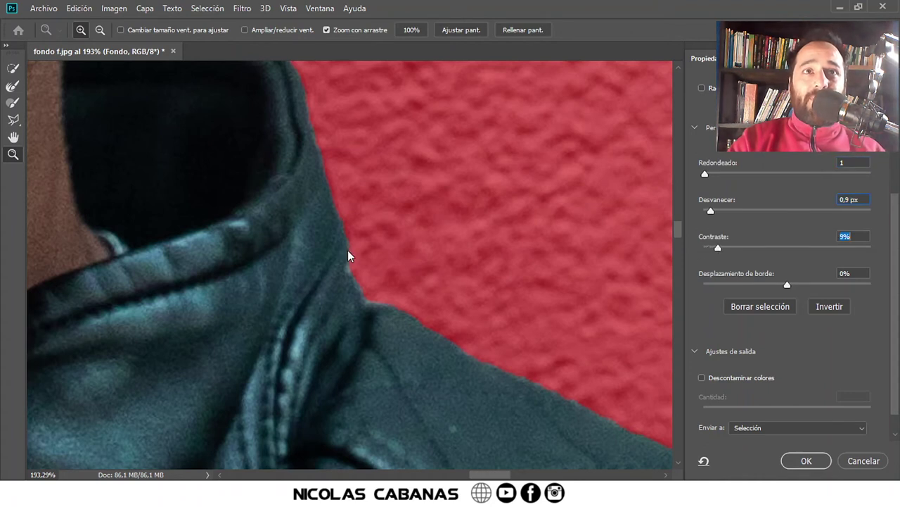
Check the cutout in Marching Ants view, fit and zoom to the head, then return to Overlay
key("m")
left_click(324, 229, "alt")
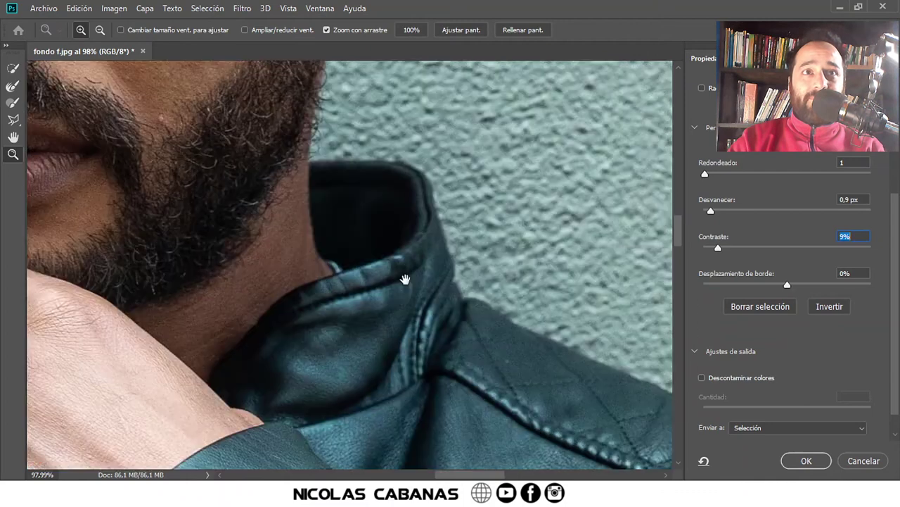
key("ctrl+0")
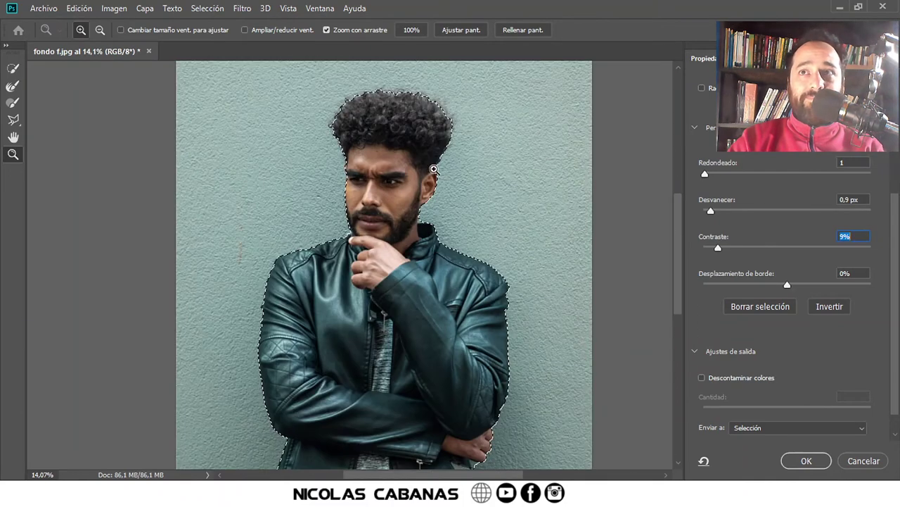
left_click_drag(434, 169, 483, 154)
key("v")
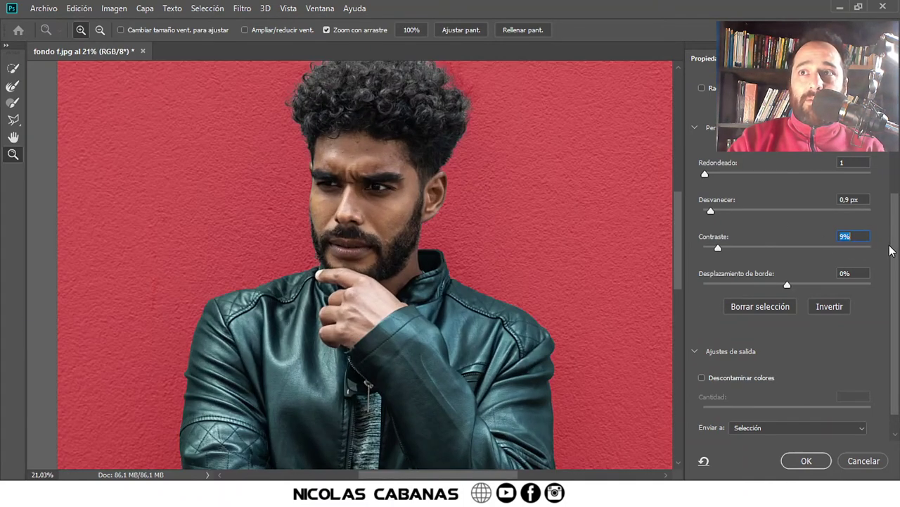
scroll(898, 249, "down", 2)
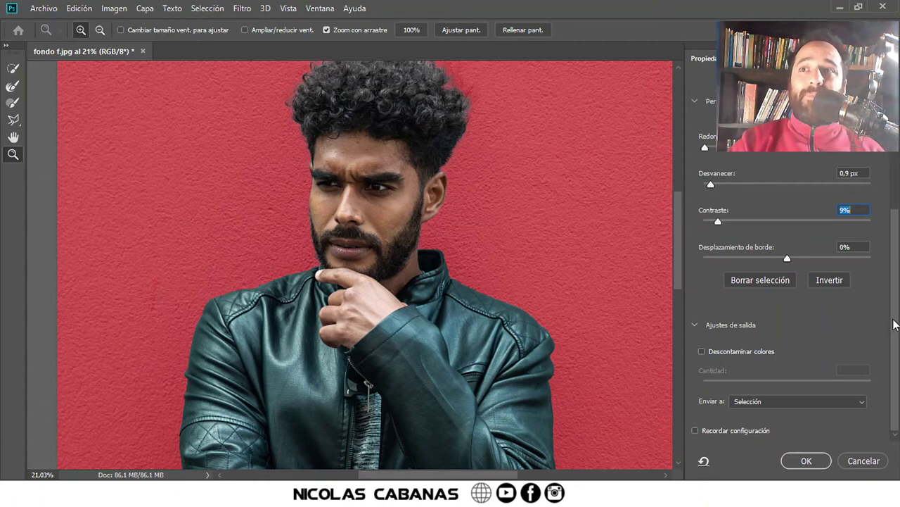
scroll(873, 291, "up", 3)
Enable Decontaminate Colors at 100% and output to a New Layer with Layer Mask
scroll(677, 223, "up", 1)
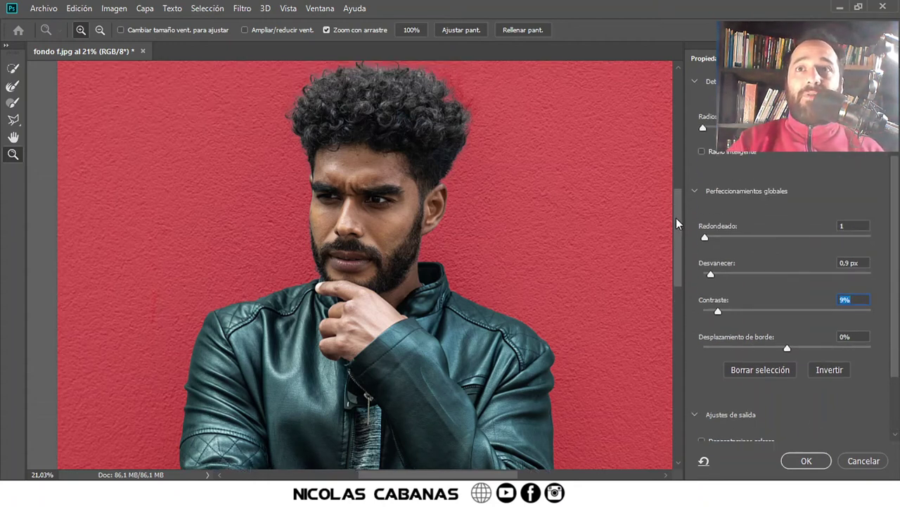
left_click_drag(677, 223, 674, 220)
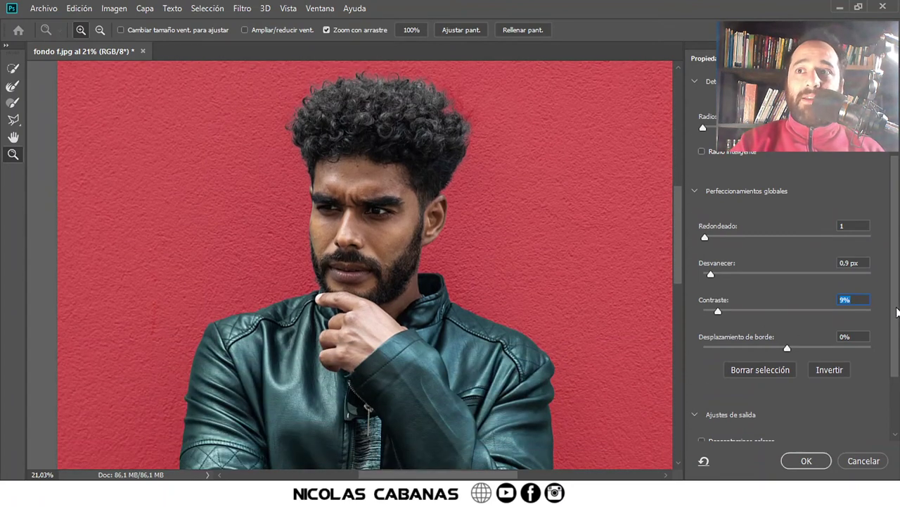
scroll(747, 355, "down", 3)
left_click(701, 352)
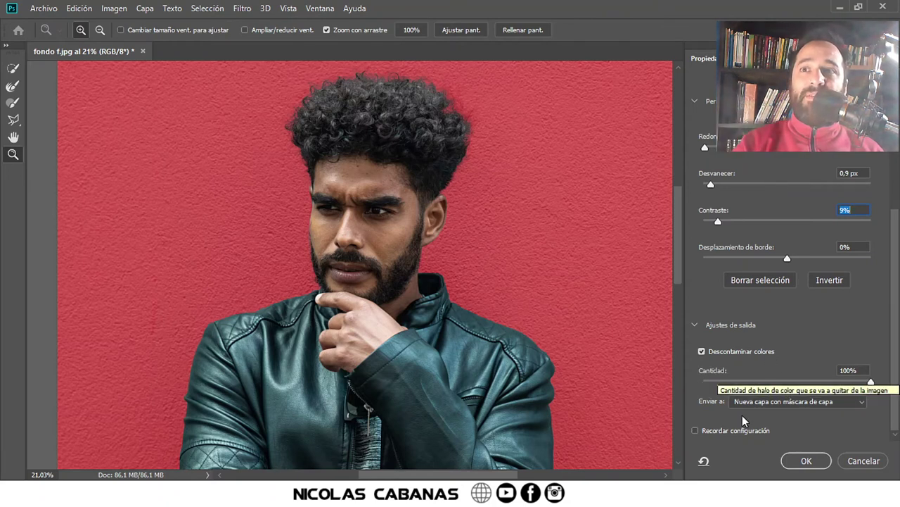
left_click(768, 402)
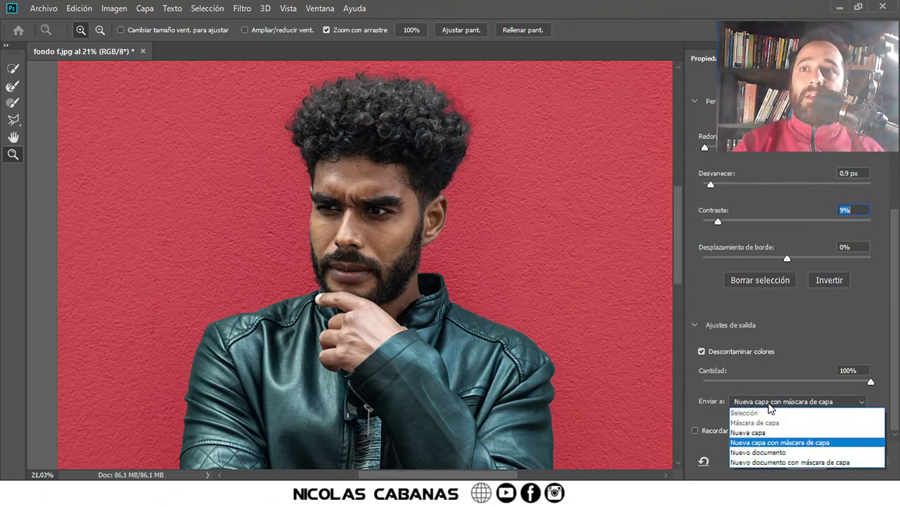
left_click(776, 443)
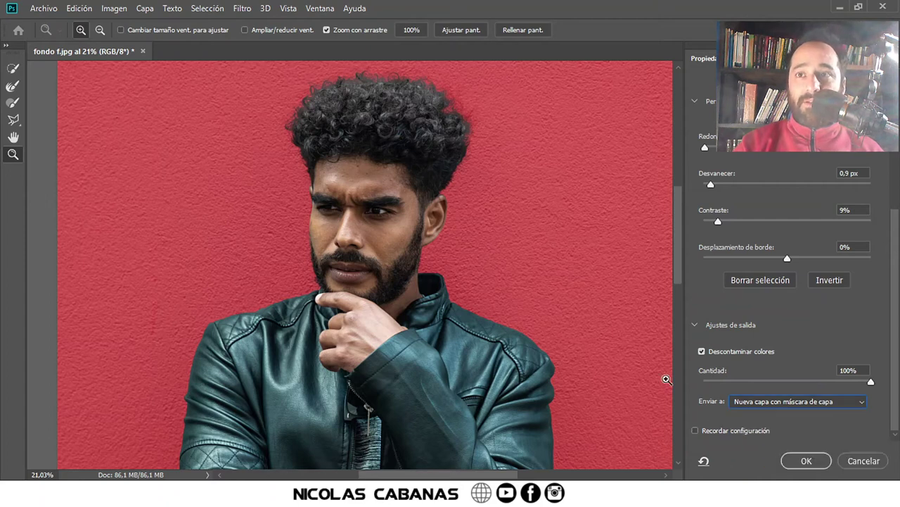
left_click(806, 461)
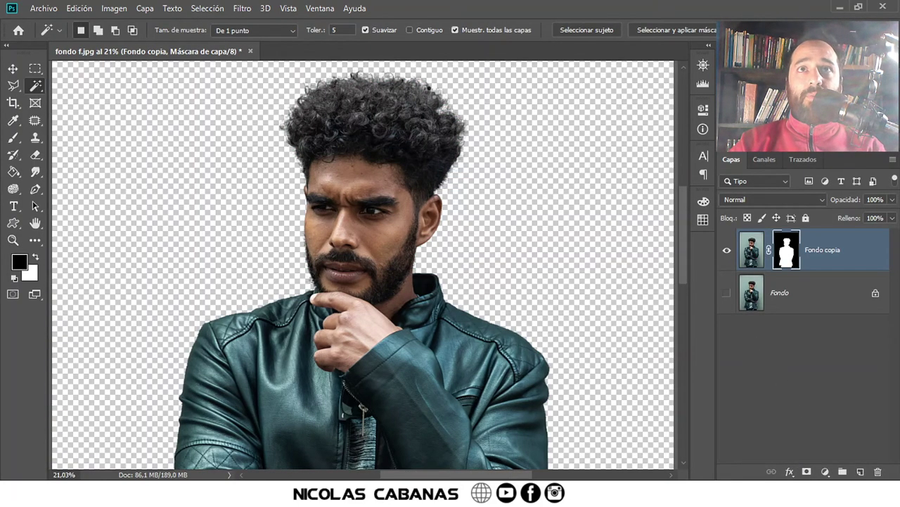
key("z")
mouse_move(450, 117)
left_mouse_down()
mouse_move(486, 107)
mouse_move(522, 137)
left_mouse_up()
left_click_drag(456, 158, 432, 287)
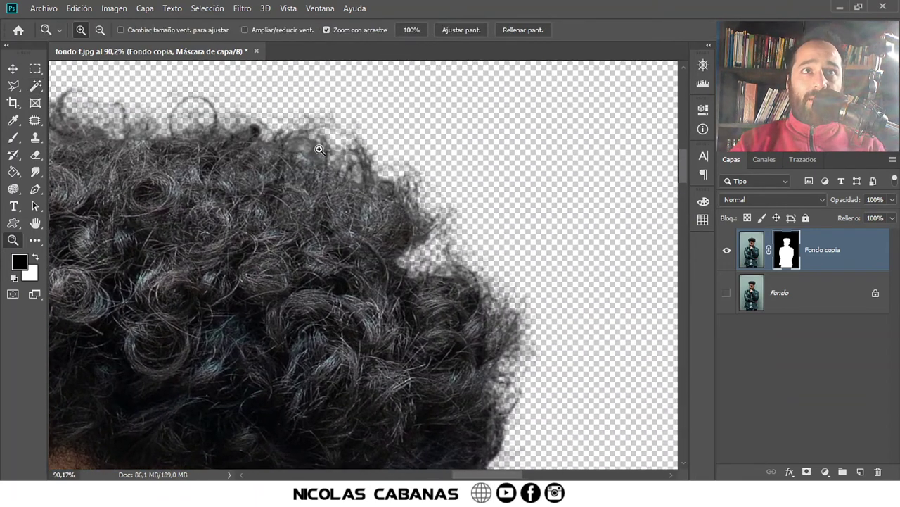
left_click_drag(372, 200, 249, 228)
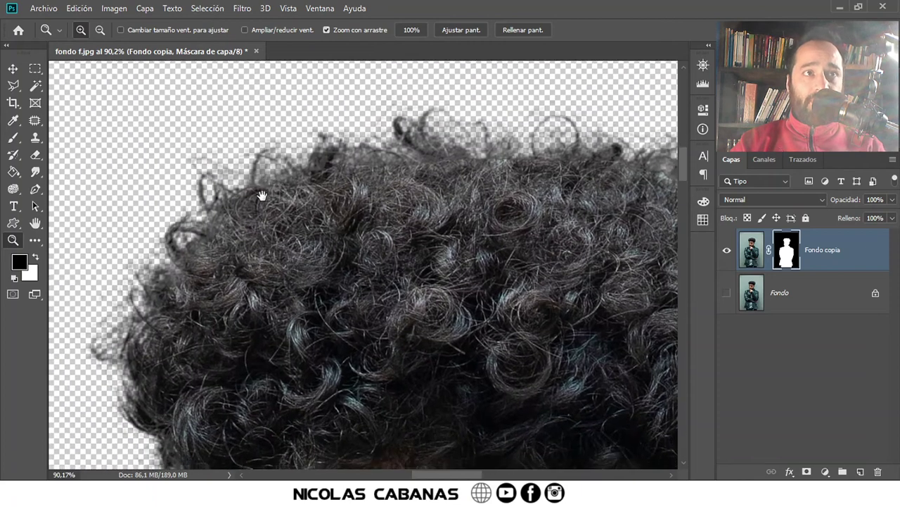
scroll(249, 227, "down", 2)
scroll(315, 267, "down", 1)
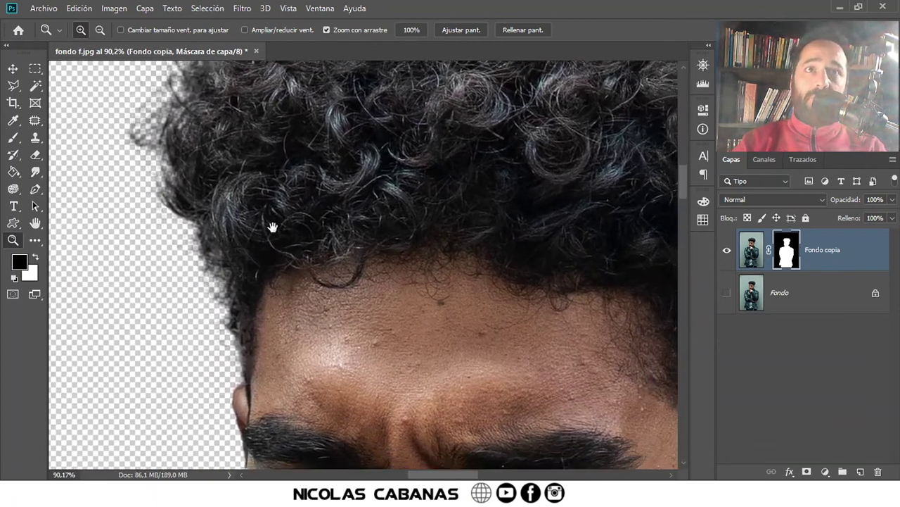
scroll(271, 228, "down", 2)
scroll(317, 321, "down", 2)
scroll(296, 247, "down", 2)
scroll(267, 150, "down", 2)
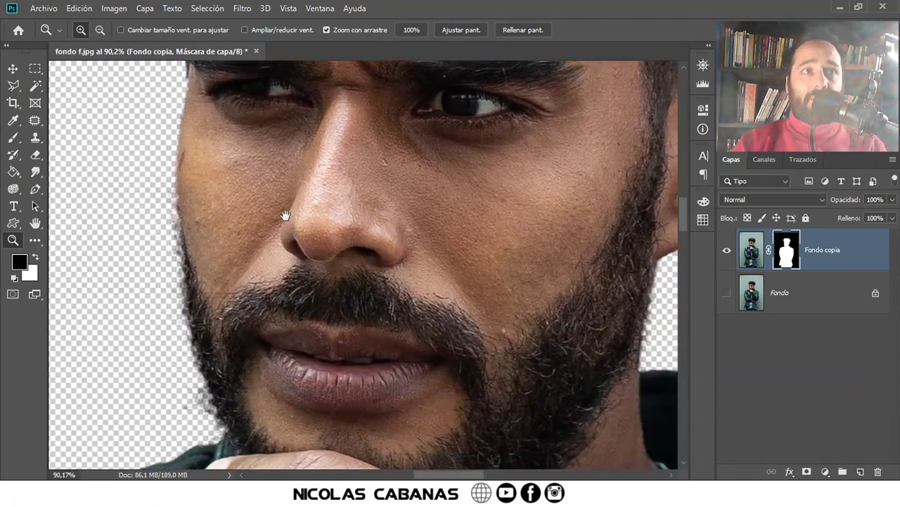
scroll(297, 215, "down", 2)
scroll(367, 235, "down", 1)
scroll(401, 280, "down", 2)
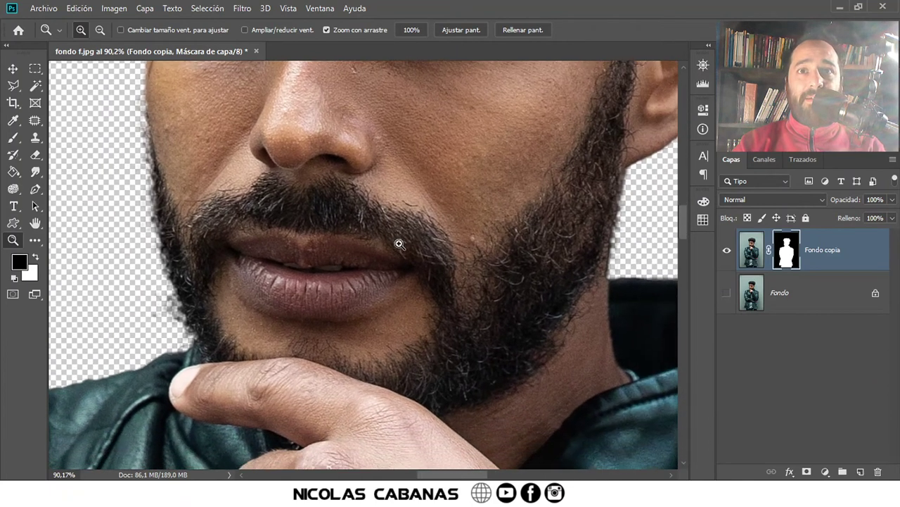
scroll(398, 241, "down", 4)
scroll(408, 245, "down", 4)
left_click_drag(501, 381, 487, 283)
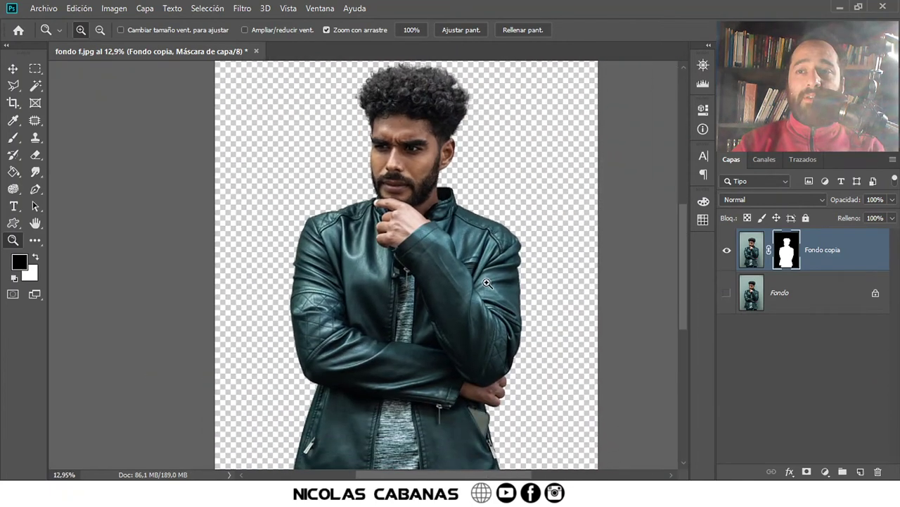
Add a bright red Solid Color fill layer and move it below Fondo copia
left_click(828, 472)
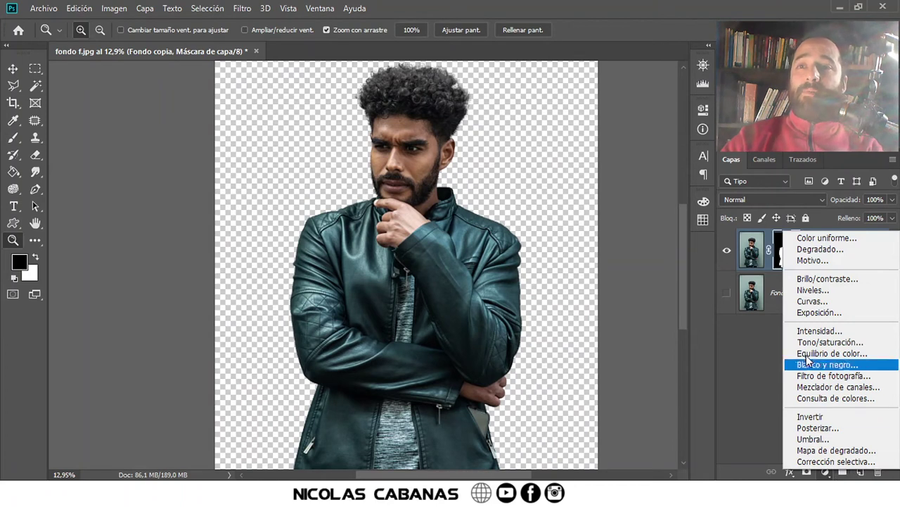
left_click(829, 240)
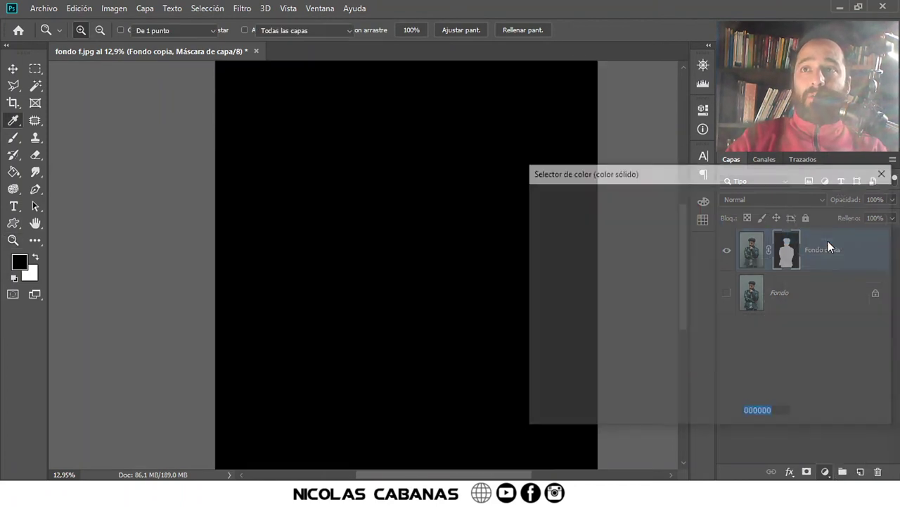
left_click_drag(681, 239, 700, 219)
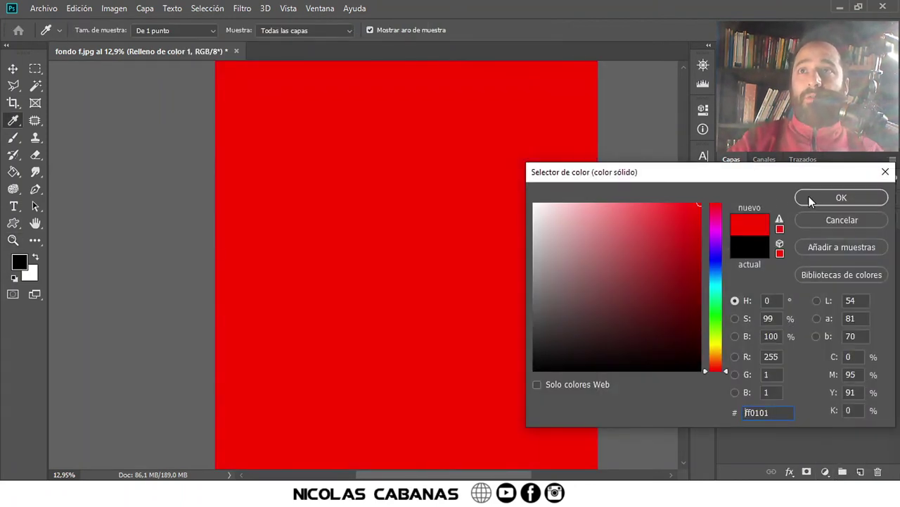
left_click(842, 197)
key("z")
left_click_drag(818, 249, 836, 320)
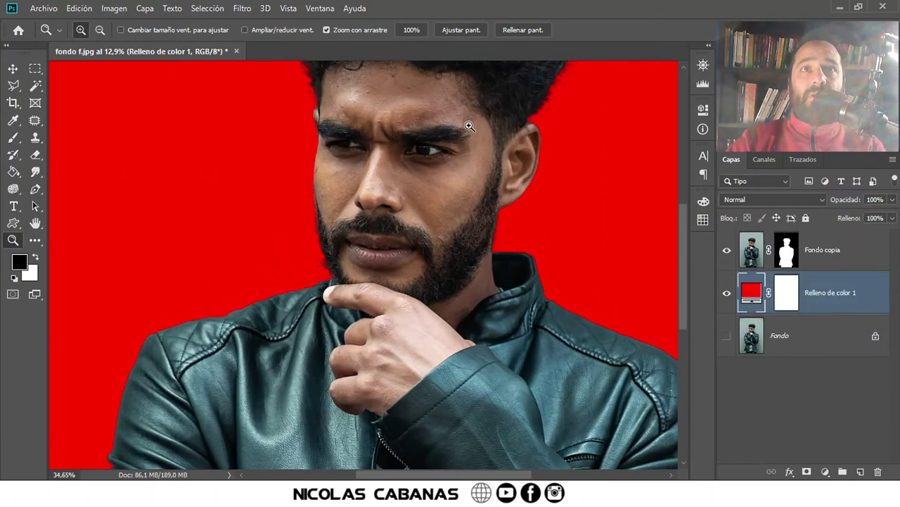
Zoom in to inspect the face and beard edges, then pan up to the curly hair
left_click_drag(401, 152, 490, 125)
left_click_drag(175, 259, 213, 266)
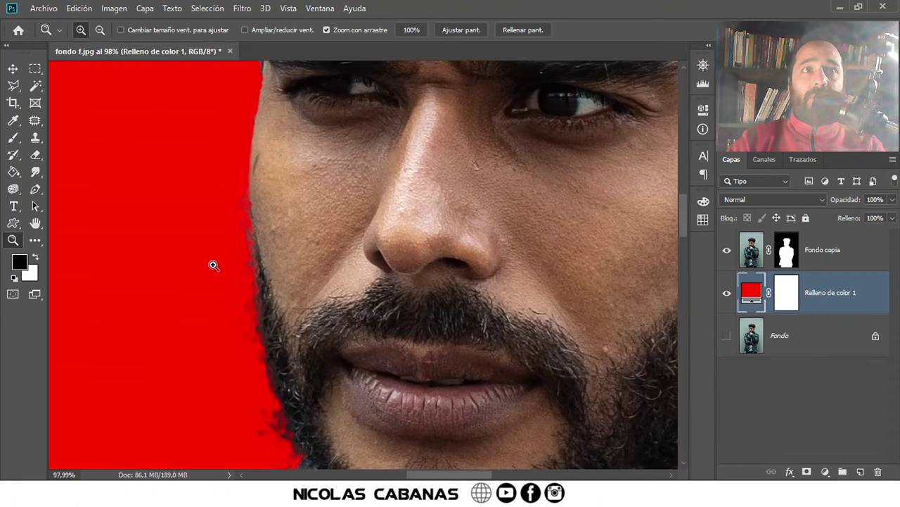
mouse_move(240, 418)
left_mouse_down()
mouse_move(296, 325)
mouse_move(328, 372)
mouse_move(352, 376)
left_mouse_up()
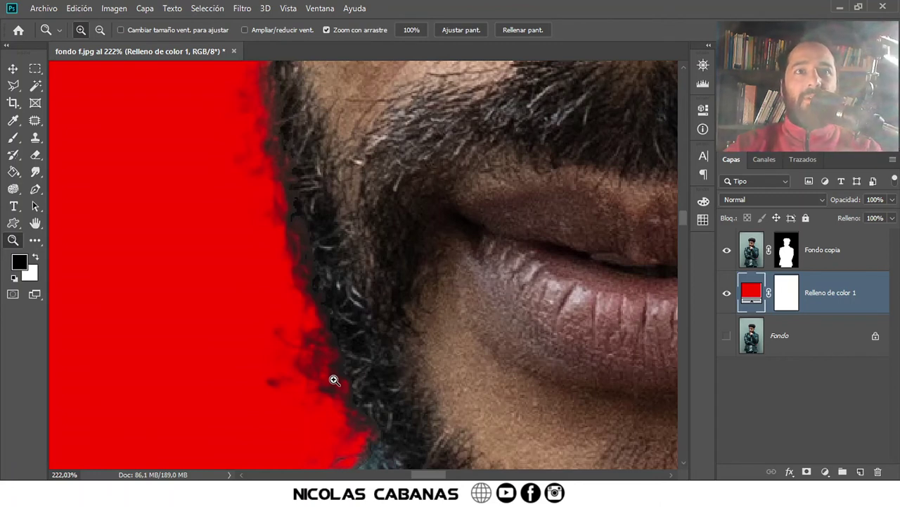
mouse_move(415, 342)
left_mouse_down()
mouse_move(361, 321)
mouse_move(342, 327)
left_mouse_up()
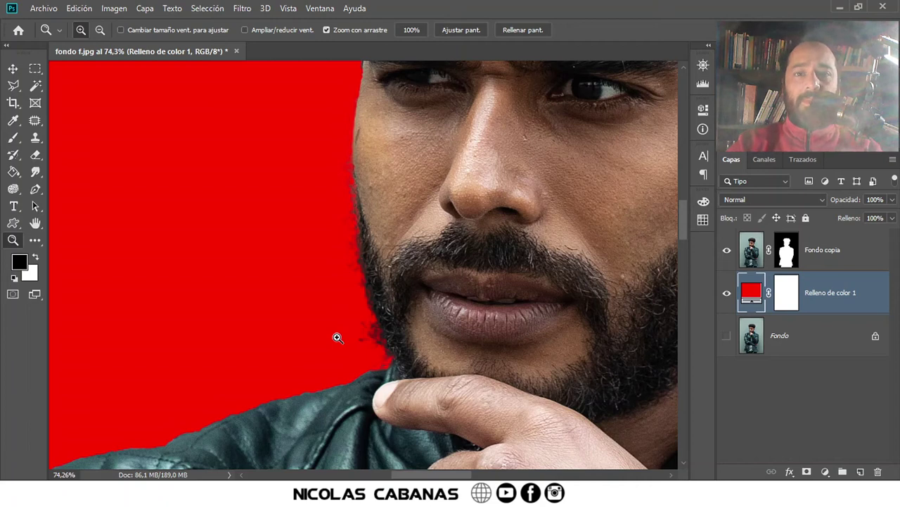
scroll(343, 334, "up", 2)
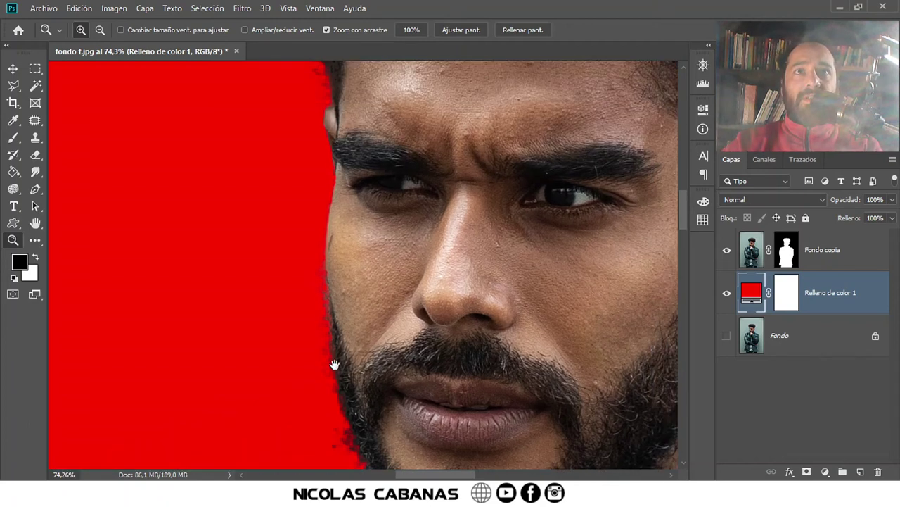
scroll(334, 364, "up", 5)
scroll(344, 345, "up", 5)
scroll(382, 261, "up", 4)
mouse_move(396, 341)
left_mouse_down()
mouse_move(357, 317)
mouse_move(266, 327)
mouse_move(338, 288)
mouse_move(331, 302)
mouse_move(372, 293)
mouse_move(333, 203)
mouse_move(348, 141)
mouse_move(273, 241)
left_mouse_up()
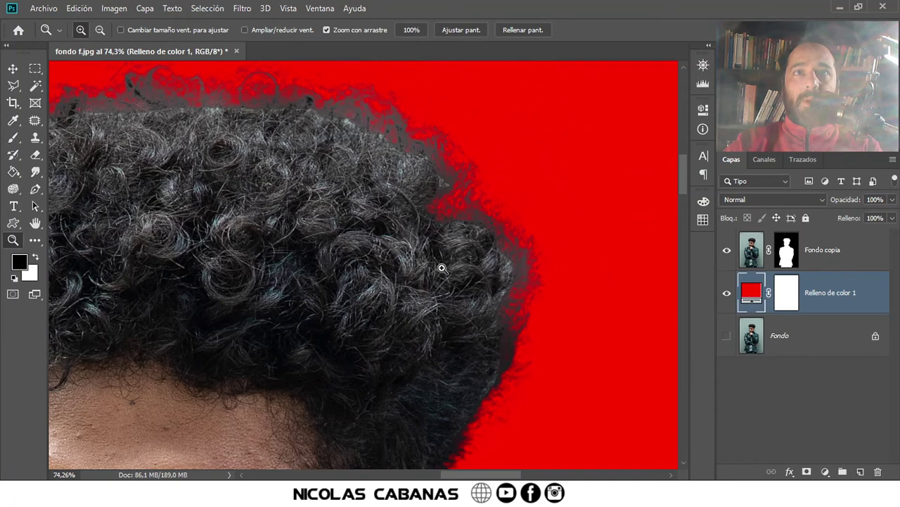
Toggle the fill layer off and on, then change its colour to dark blue
left_click(728, 297)
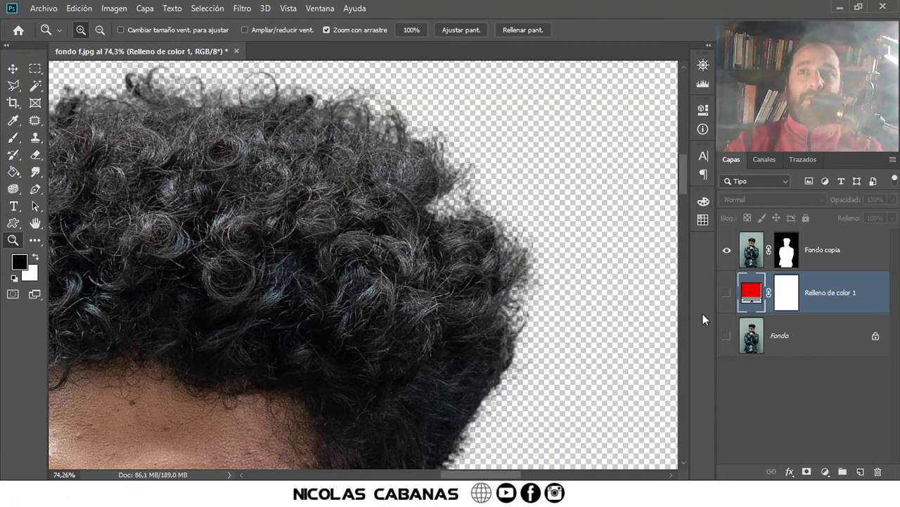
left_click(727, 294)
double_click(748, 294)
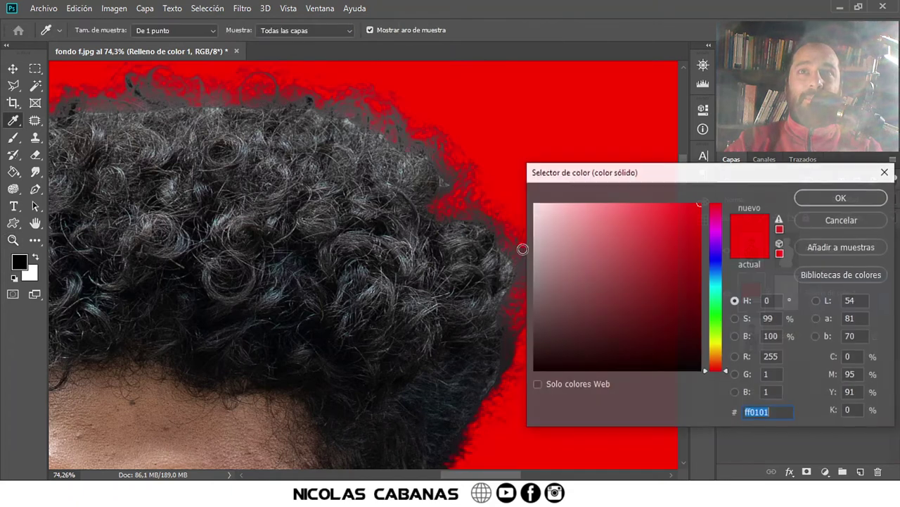
left_click(712, 268)
left_click_drag(682, 266, 698, 253)
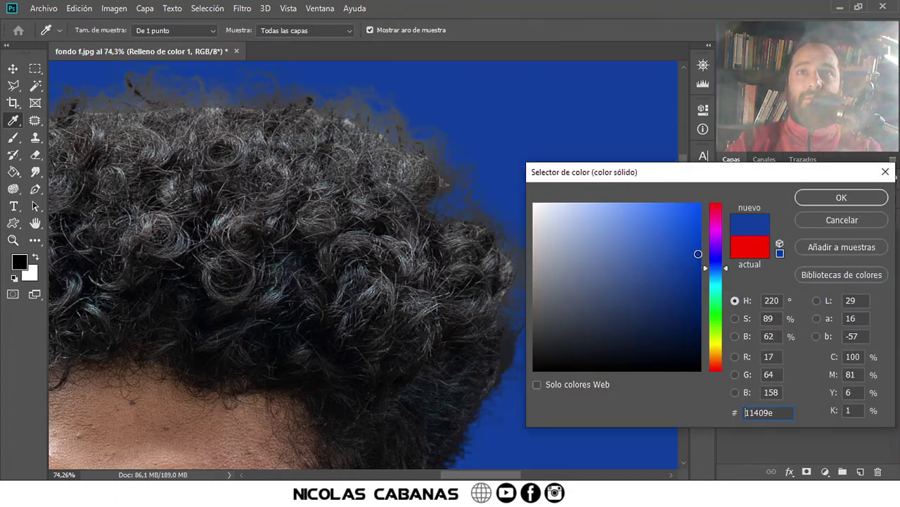
left_click(678, 277)
left_click(813, 200)
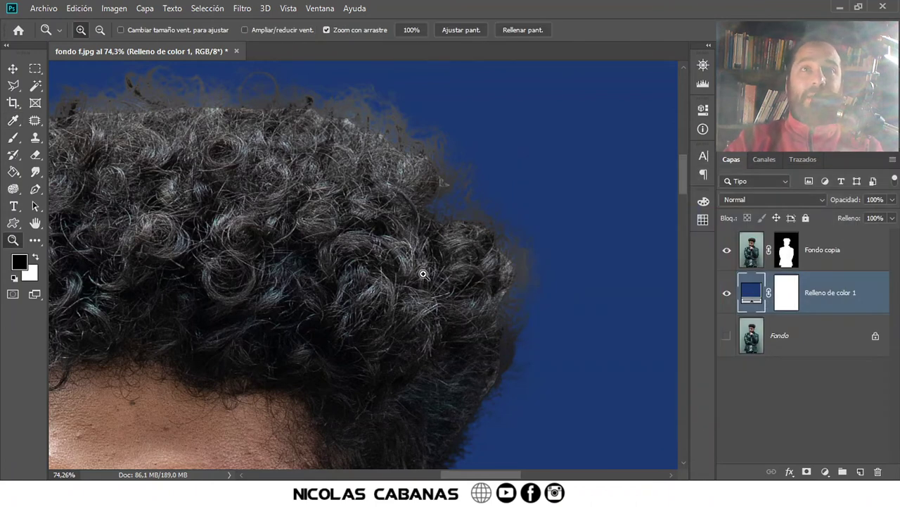
Hide the blue fill layer to view the hair edges over transparency
left_click_drag(423, 274, 548, 253)
left_click(727, 292)
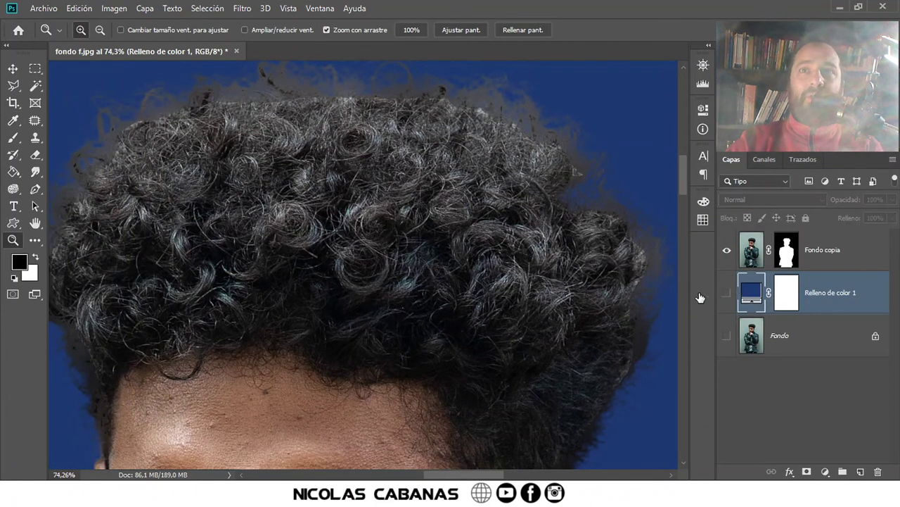
left_click_drag(482, 231, 468, 261)
Duplicate the Fondo copia cutout layer as Fondo copia 2
left_click(816, 250)
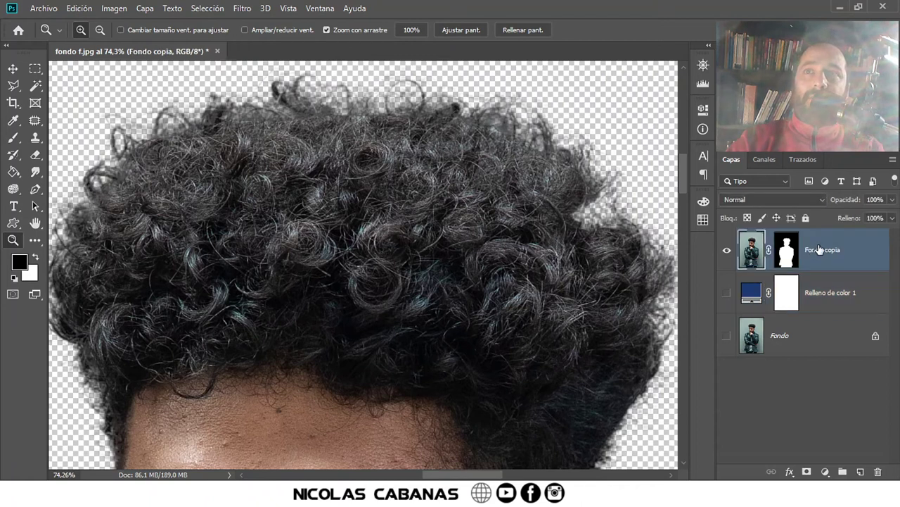
right_click(836, 241)
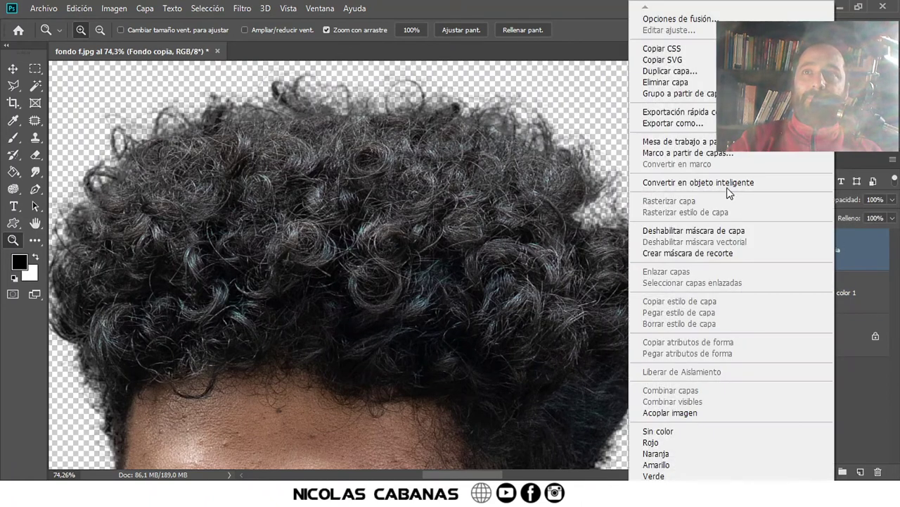
left_click(700, 71)
left_click(556, 119)
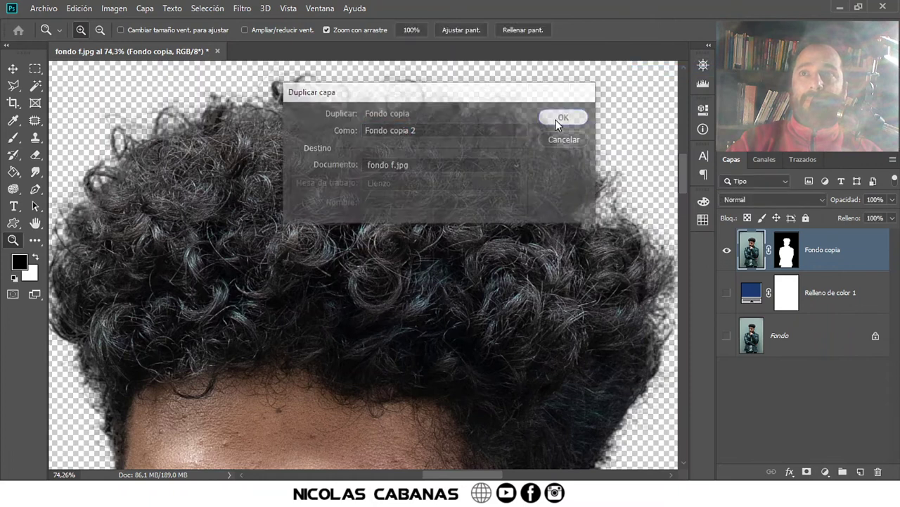
Apply Fondo copia 2's layer mask permanently and hide the original Fondo copia layer
left_click(784, 257)
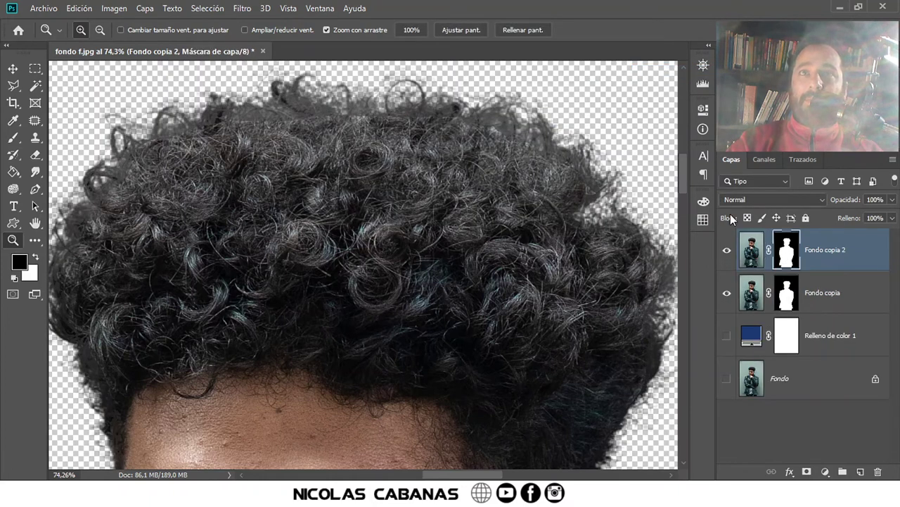
right_click(787, 251)
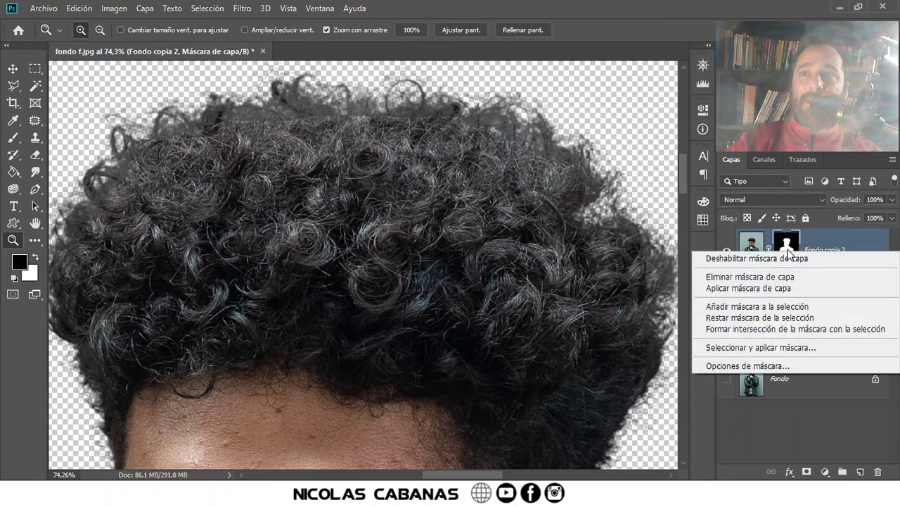
left_click(764, 289)
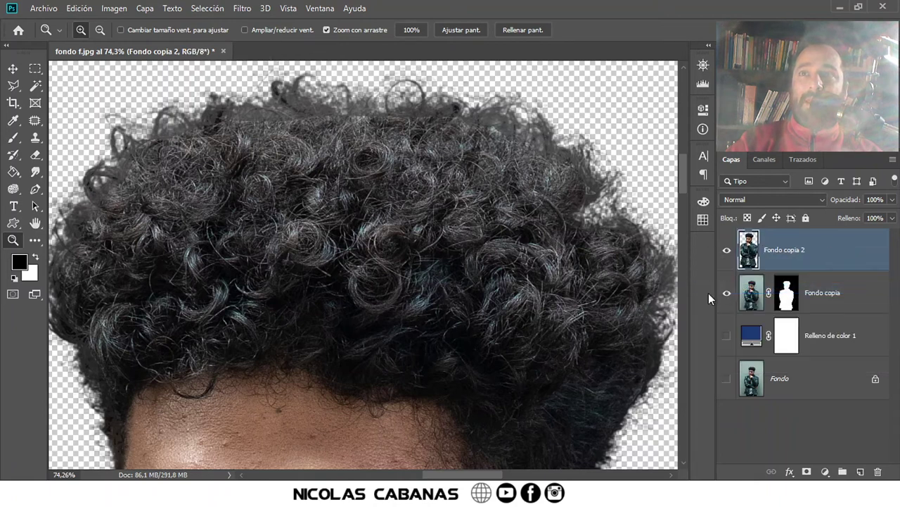
left_click(726, 292)
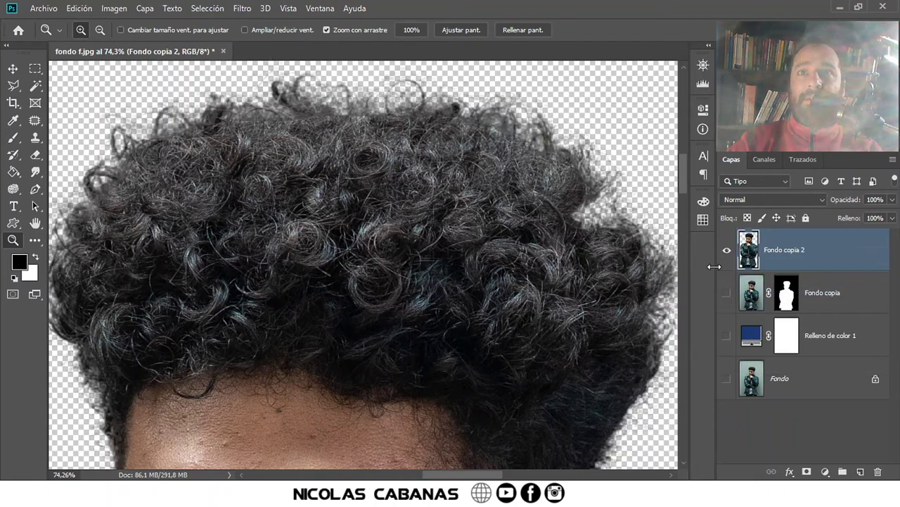
left_click_drag(312, 134, 346, 211)
Test a brush stroke across the forehead on Fondo copia 2, then undo it
left_click_drag(286, 188, 345, 195)
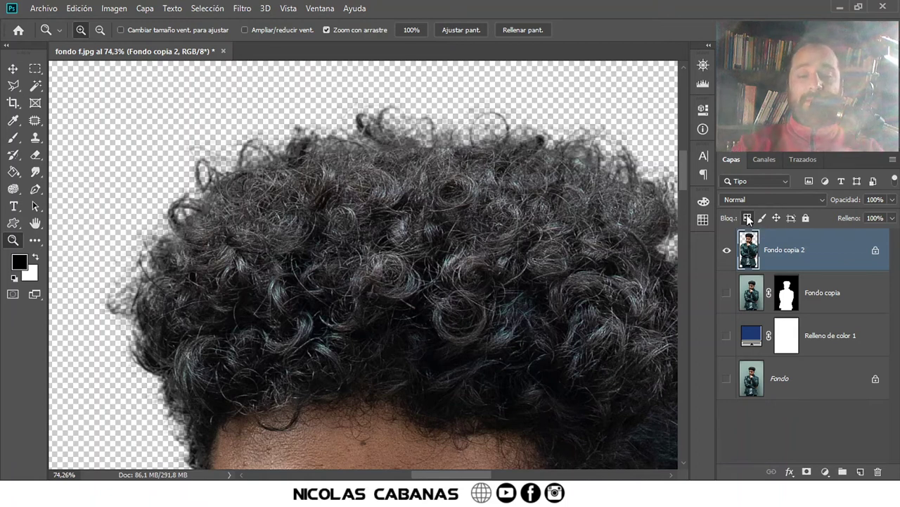
left_click(12, 137)
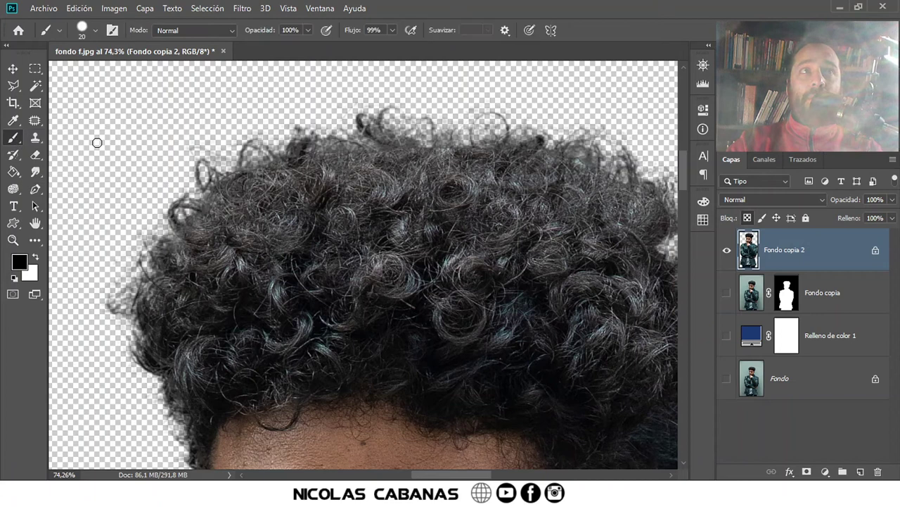
scroll(114, 150, "down", 2)
scroll(232, 190, "down", 1)
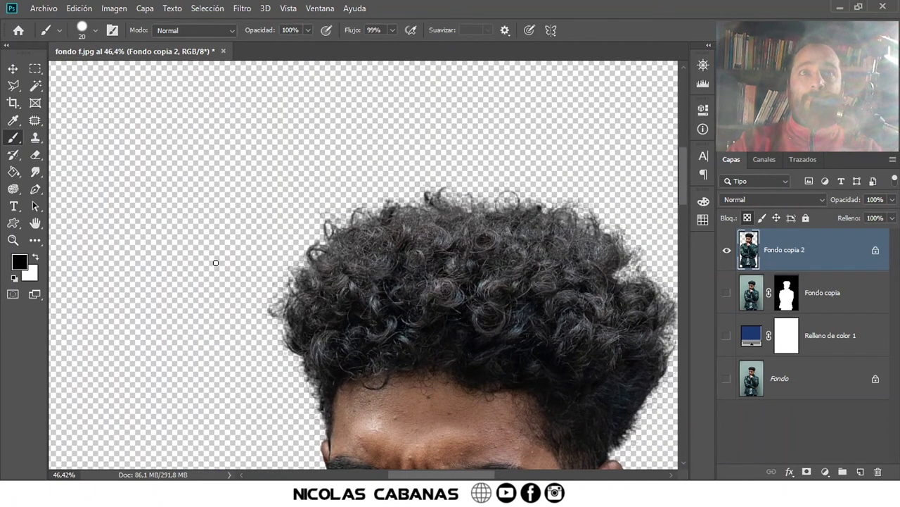
left_click_drag(372, 374, 373, 228)
mouse_move(356, 262)
left_mouse_down()
mouse_move(390, 322)
mouse_move(387, 373)
left_mouse_up()
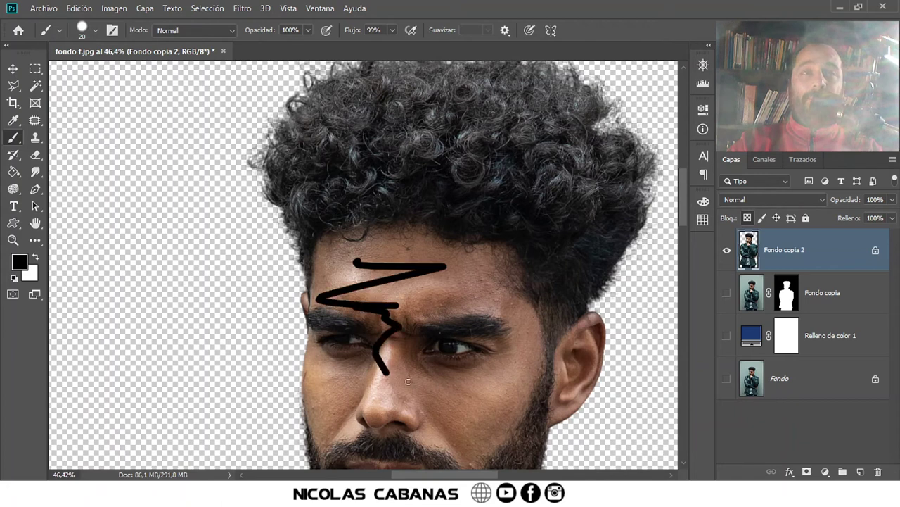
key("ctrl+z")
Bring the top of the curly hair back into view with the Clone Stamp tool ready
left_click_drag(422, 207, 414, 277)
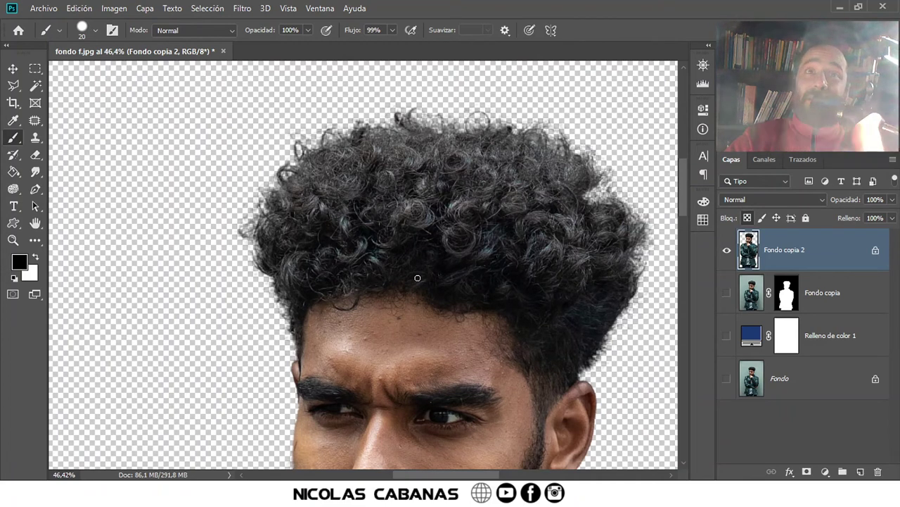
scroll(242, 185, "up", 2)
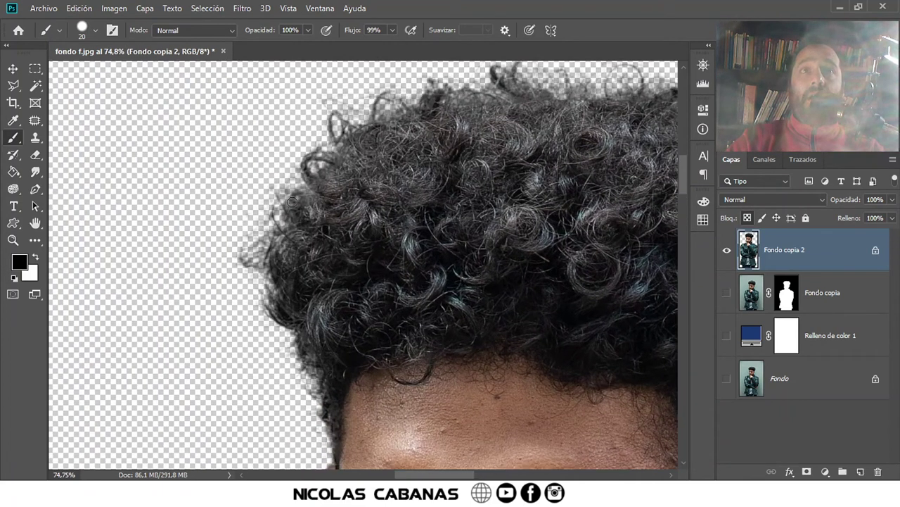
scroll(275, 284, "up", 2)
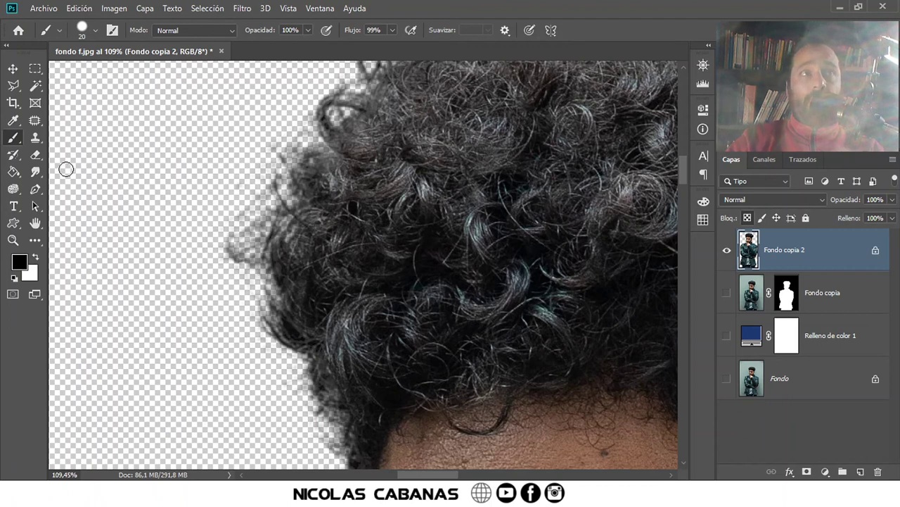
left_click(36, 137)
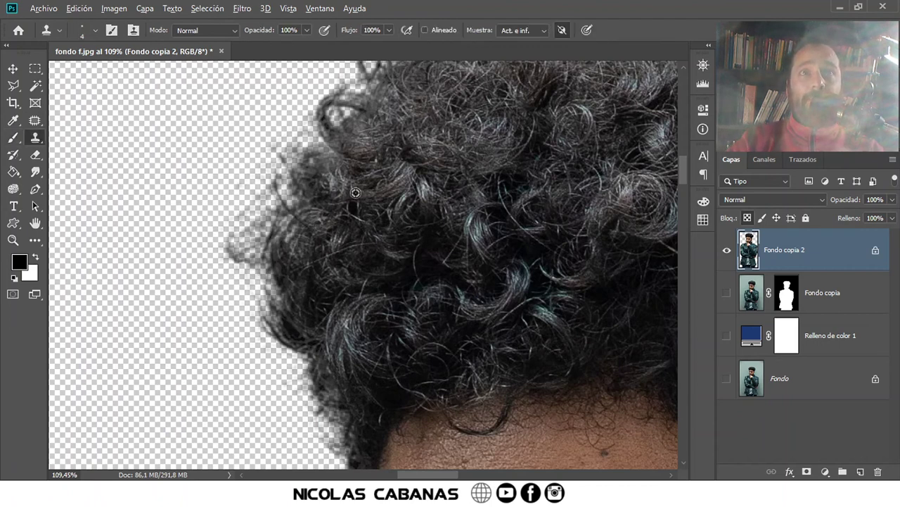
scroll(366, 271, "up", 3)
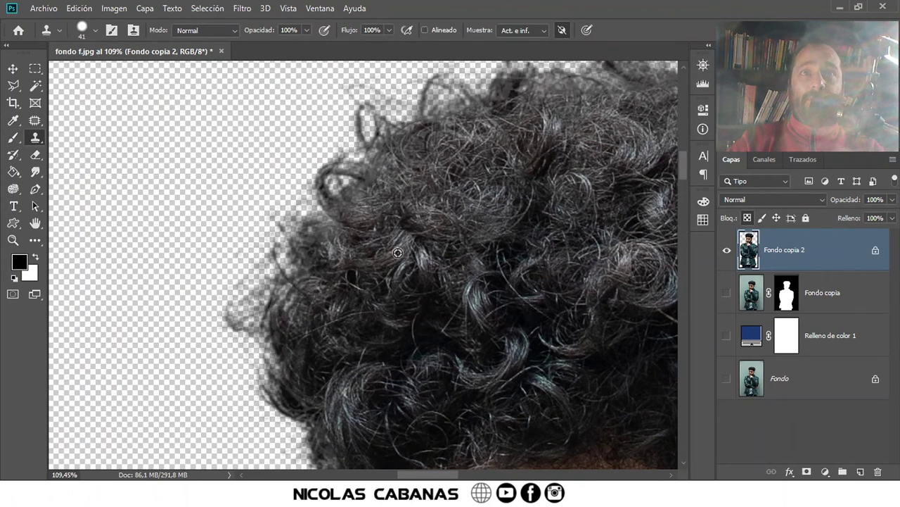
Enlarge the clone brush to 63 px and add a Capa 1 layer clipped to Fondo copia 2
right_click(331, 231, "alt")
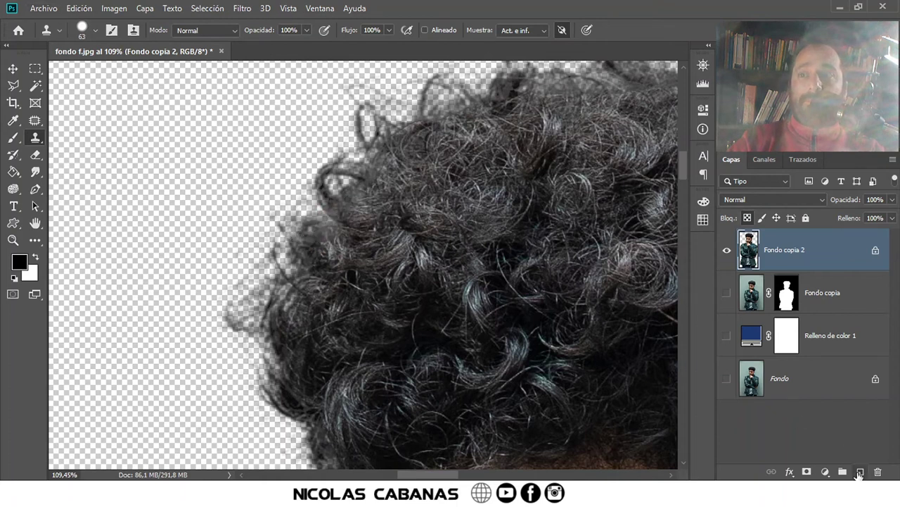
left_click(859, 472)
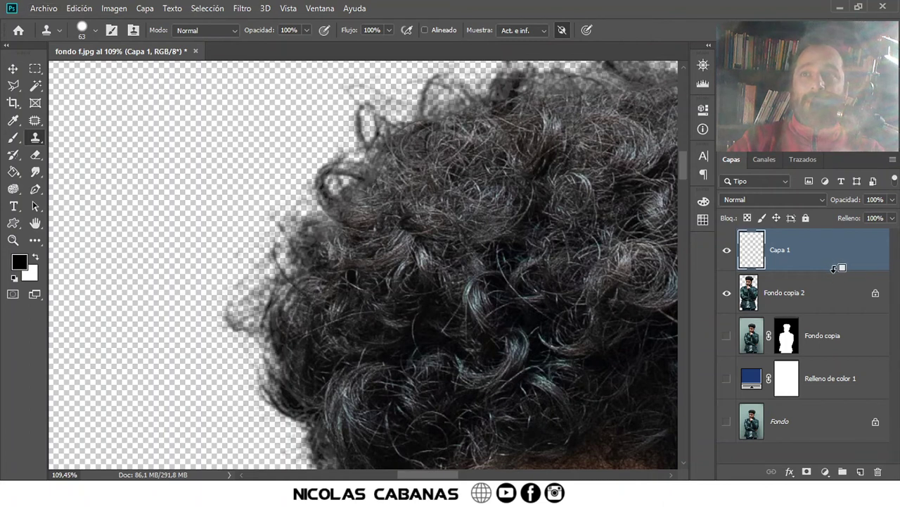
left_click(833, 268, "alt")
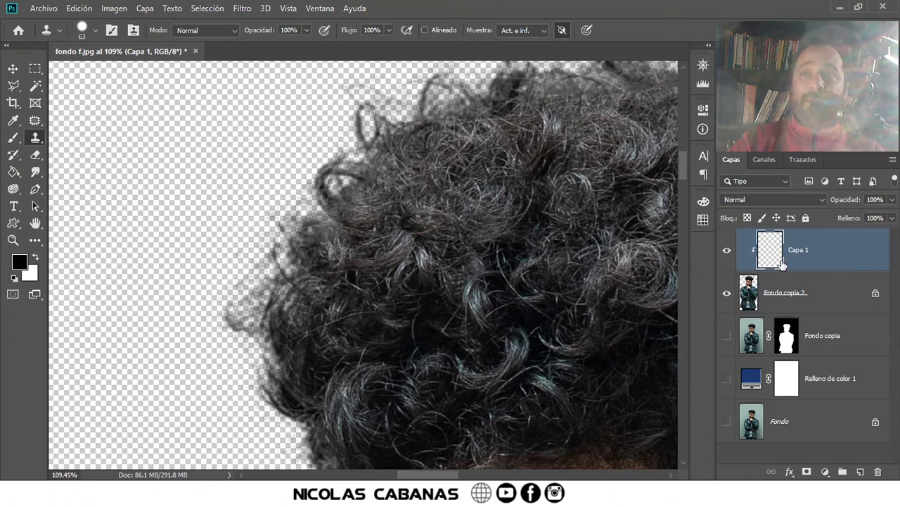
left_click(787, 295)
left_click(802, 261)
Clone extra curls onto Capa 1 along the sparse left and top hair edges
left_click_drag(287, 299, 308, 281)
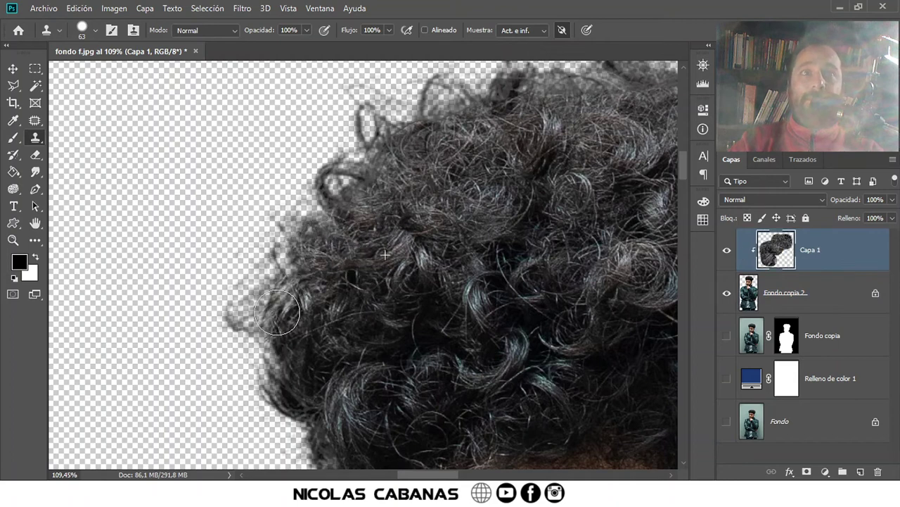
mouse_move(309, 282)
left_mouse_down()
mouse_move(298, 309)
mouse_move(422, 186)
mouse_move(520, 151)
left_mouse_up()
scroll(310, 295, "up", 2)
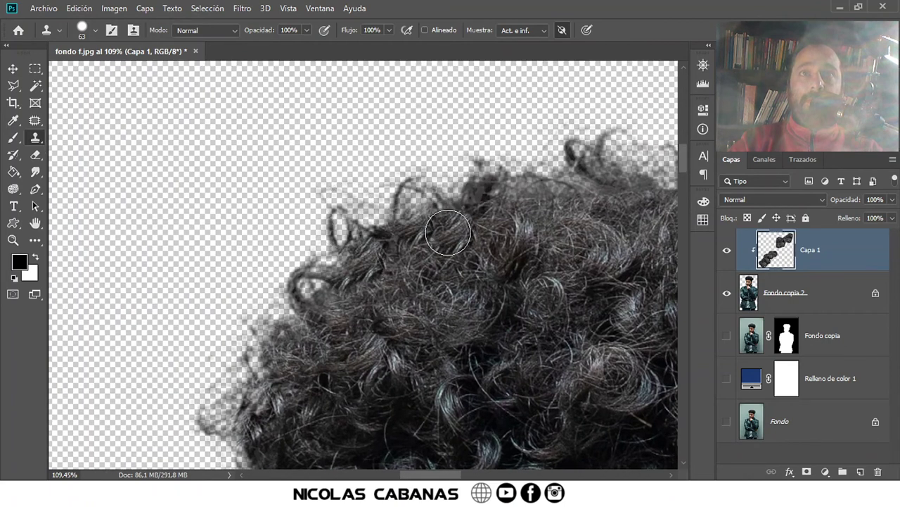
left_click_drag(461, 272, 366, 295)
mouse_move(366, 296)
left_mouse_down()
mouse_move(477, 223)
mouse_move(536, 202)
left_mouse_up()
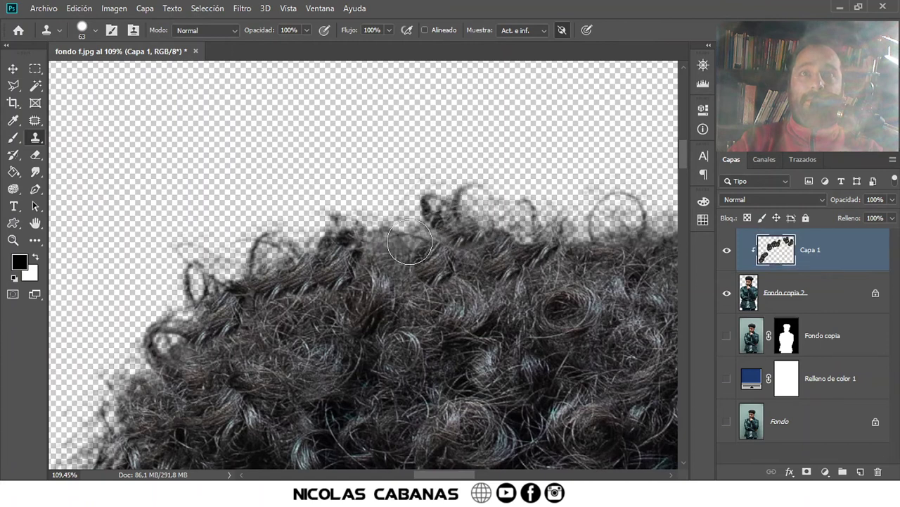
left_click_drag(415, 283, 329, 221)
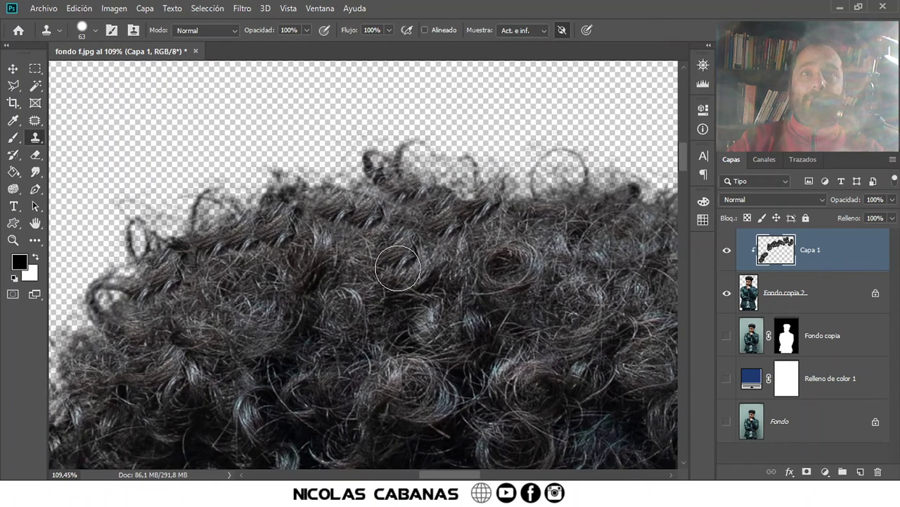
Soften the Clone Stamp to 38% hardness and sample curls near the hair's right edge
right_click(396, 177)
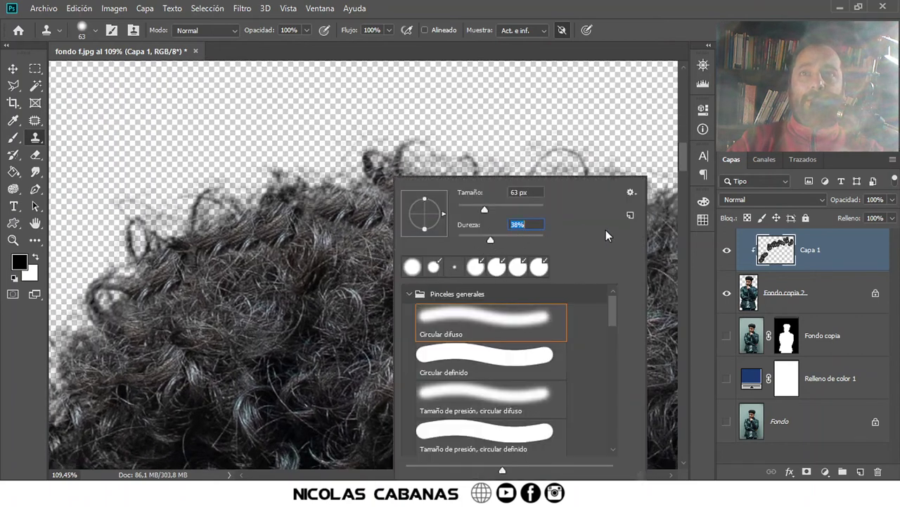
key("Return")
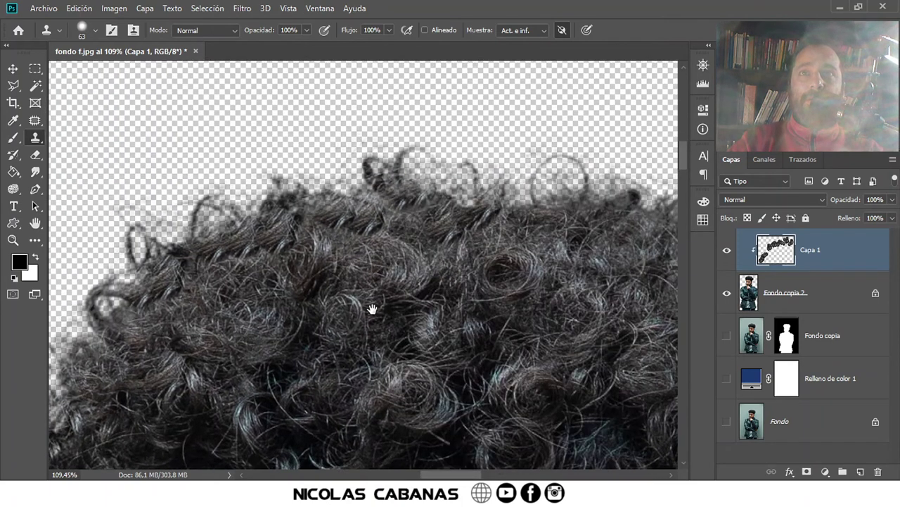
left_click_drag(372, 308, 242, 365)
left_click(430, 207)
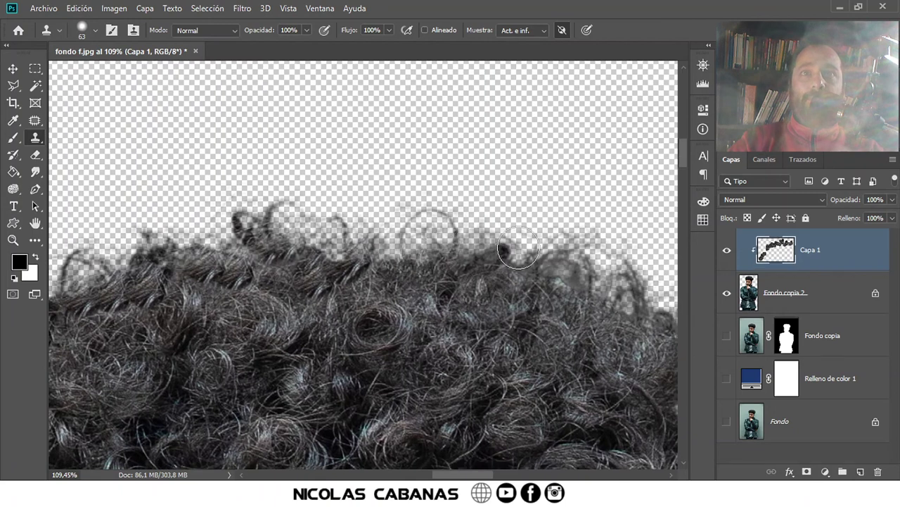
mouse_move(534, 281)
left_mouse_down()
mouse_move(412, 239)
mouse_move(453, 264)
left_mouse_up()
left_click(505, 287, "alt")
Paint cloned curls over the right hair edge, filling the transparent notch and ragged spots
left_click_drag(455, 367, 458, 401)
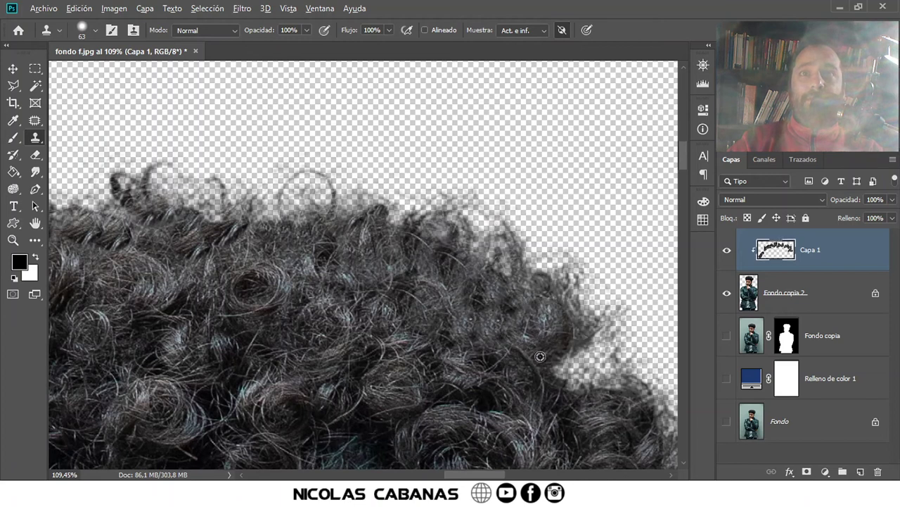
left_click_drag(541, 356, 563, 309)
left_click_drag(460, 315, 400, 215)
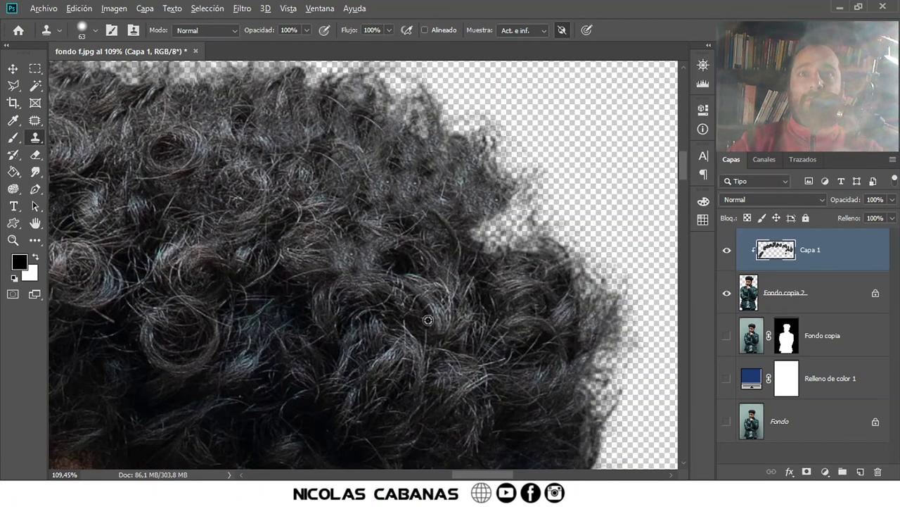
left_click_drag(556, 231, 503, 278)
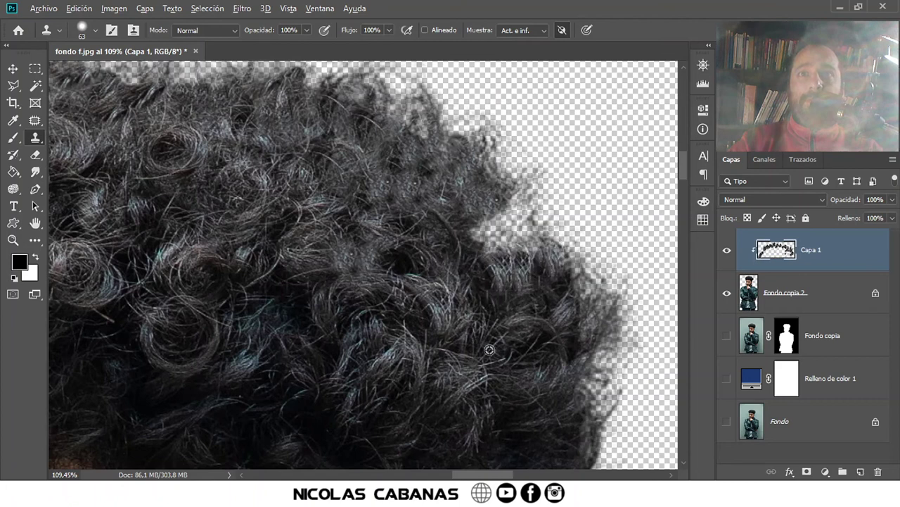
left_click_drag(586, 303, 583, 352)
left_click_drag(548, 402, 478, 243)
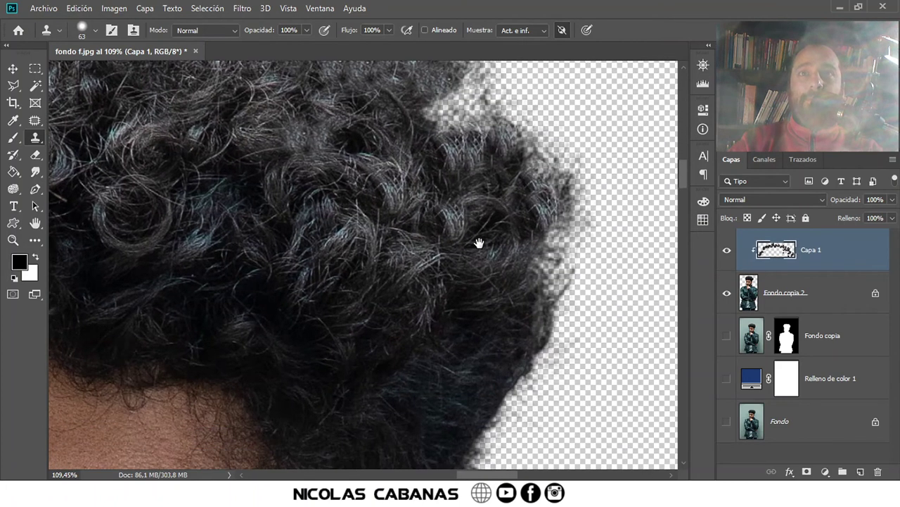
mouse_move(521, 289)
left_mouse_down()
mouse_move(569, 320)
mouse_move(507, 376)
left_mouse_up()
Show the blue Relleno de color 1 fill and clone curls to smooth the hair edge against it
left_click(727, 381)
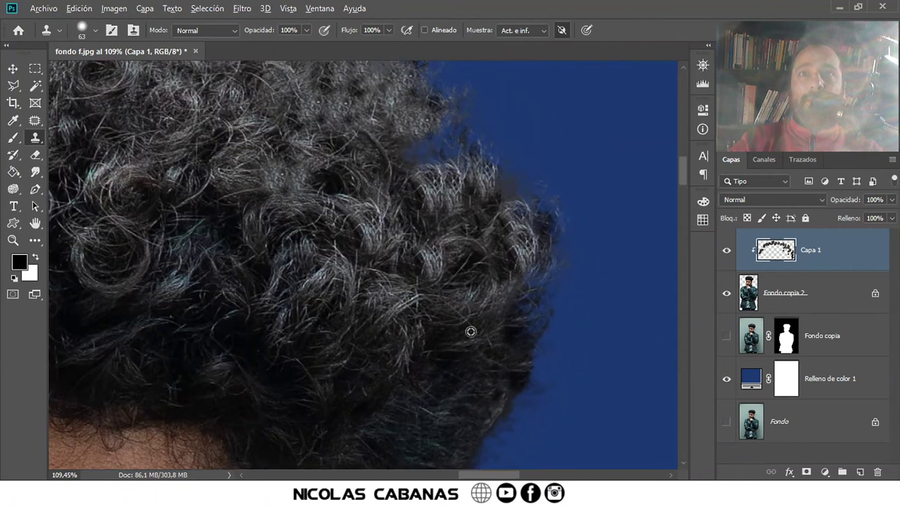
left_click_drag(542, 285, 566, 308)
mouse_move(519, 374)
left_mouse_down()
mouse_move(492, 402)
mouse_move(460, 281)
left_mouse_up()
mouse_move(420, 337)
left_mouse_down()
mouse_move(429, 398)
mouse_move(403, 428)
left_mouse_up()
left_click_drag(389, 364, 410, 463)
mouse_move(412, 169)
left_mouse_down()
mouse_move(426, 267)
mouse_move(488, 305)
mouse_move(474, 386)
mouse_move(495, 316)
mouse_move(395, 275)
left_mouse_up()
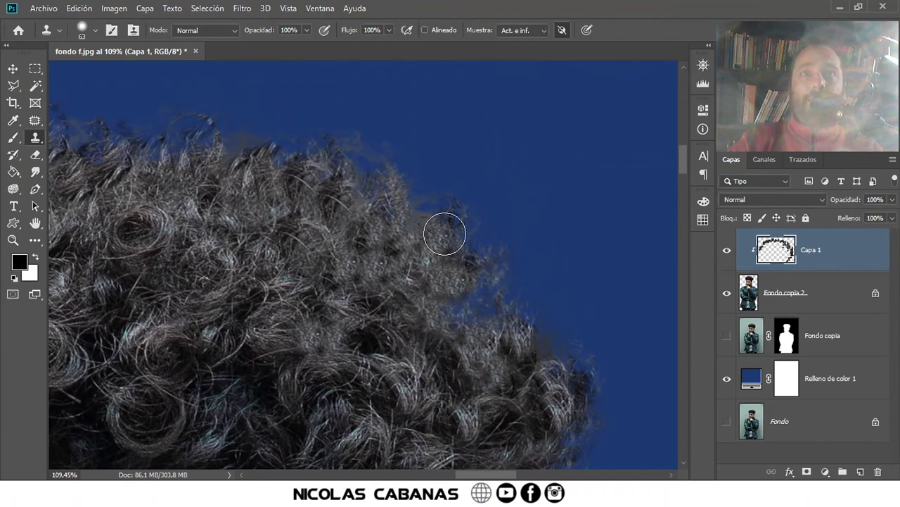
Pan around the hair to the back of the head and clone over the left hair edge
left_click_drag(342, 251, 448, 377)
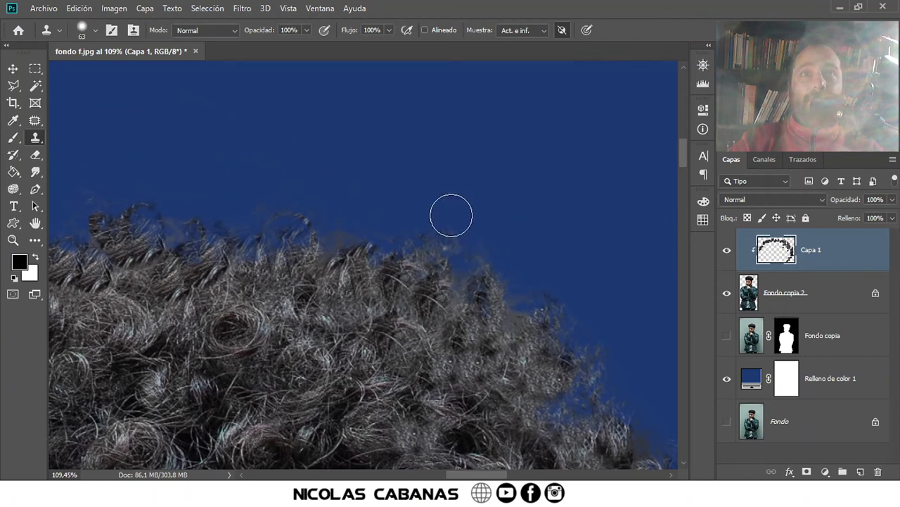
left_click_drag(346, 331, 402, 273)
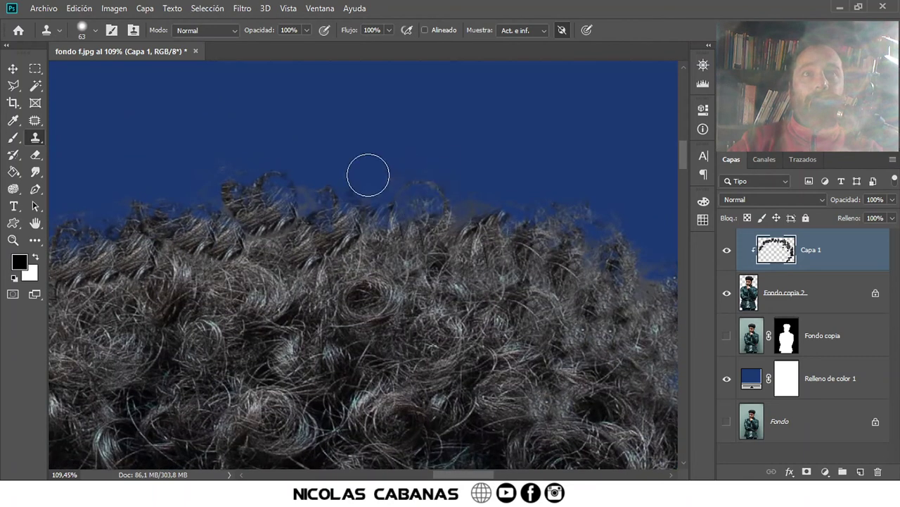
left_click_drag(261, 268, 425, 284)
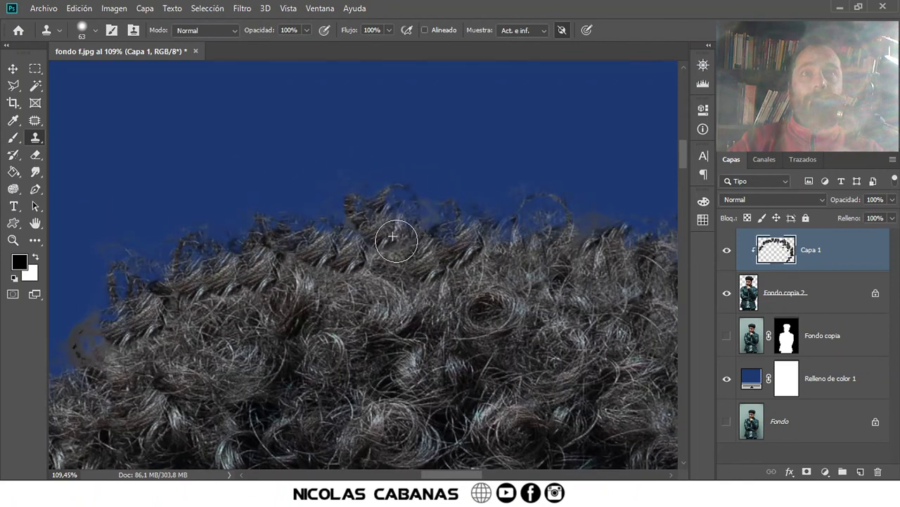
left_click_drag(226, 358, 422, 263)
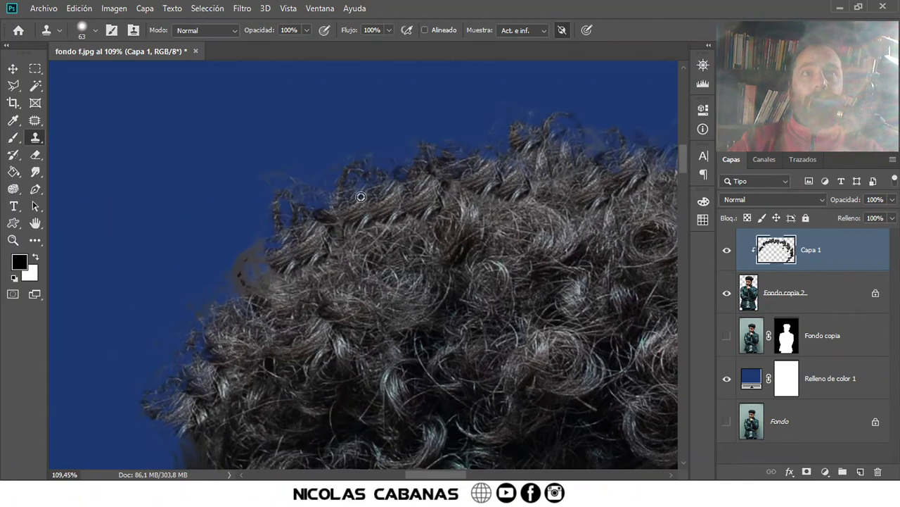
mouse_move(302, 312)
left_mouse_down()
mouse_move(372, 218)
mouse_move(315, 275)
left_mouse_up()
left_click(319, 301, "alt")
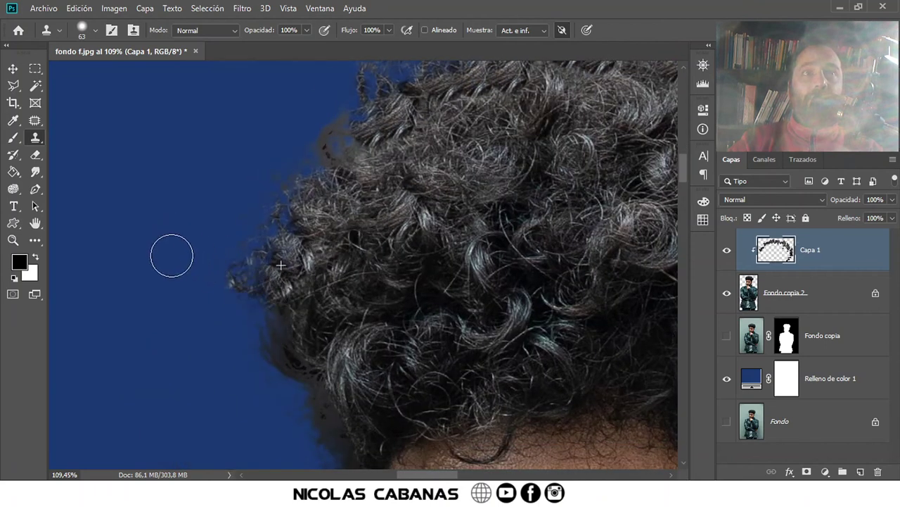
left_click_drag(319, 351, 319, 360)
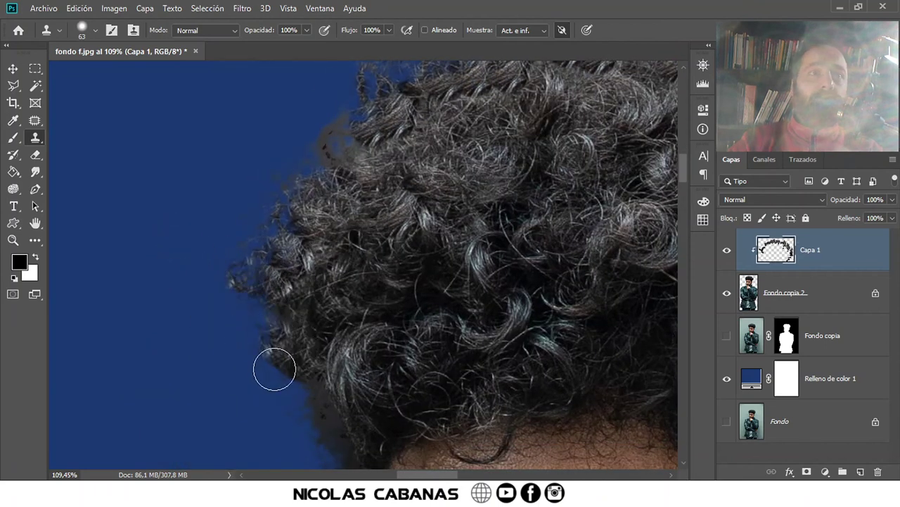
Clone curls down the left hair edge toward the temple using sources near the hairline
scroll(315, 296, "down", 3)
left_click(435, 266, "alt")
left_click_drag(319, 368, 364, 312)
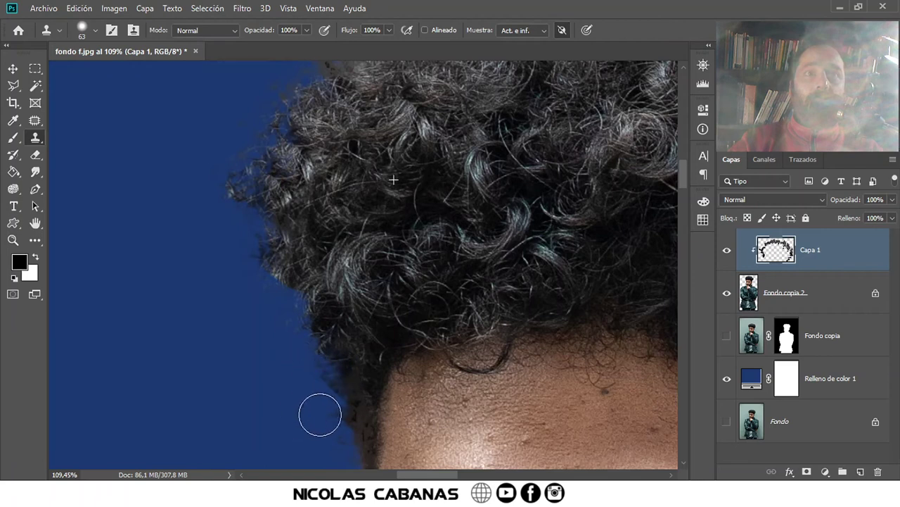
left_click_drag(298, 373, 333, 235)
left_click(440, 232, "alt")
mouse_move(373, 324)
left_mouse_down()
mouse_move(374, 351)
mouse_move(370, 290)
left_mouse_up()
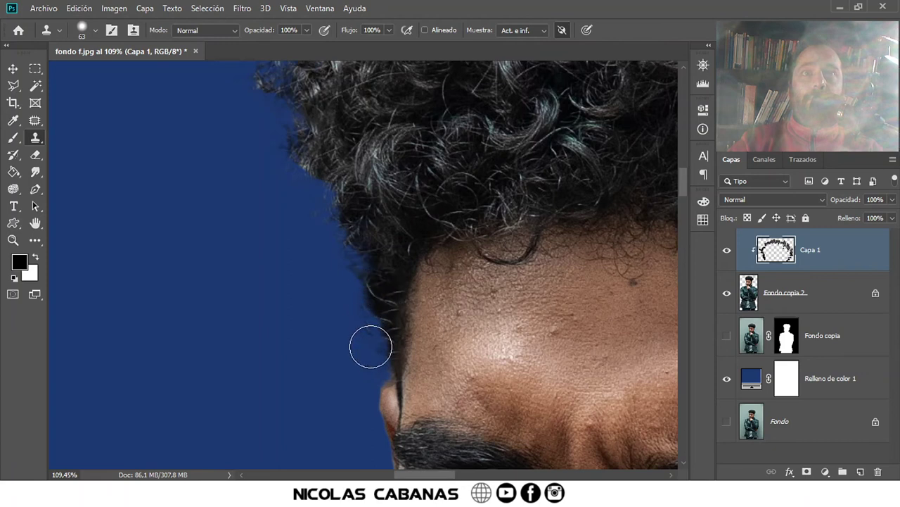
Clone beard texture along the cheek and beard edge, undoing the misplaced patches
left_click_drag(332, 415, 297, 199)
scroll(328, 316, "down", 5)
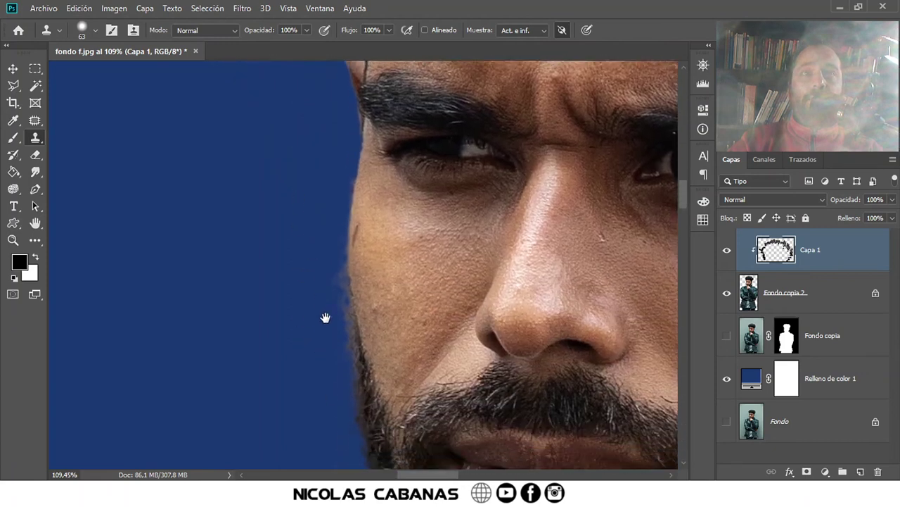
scroll(332, 237, "down", 4)
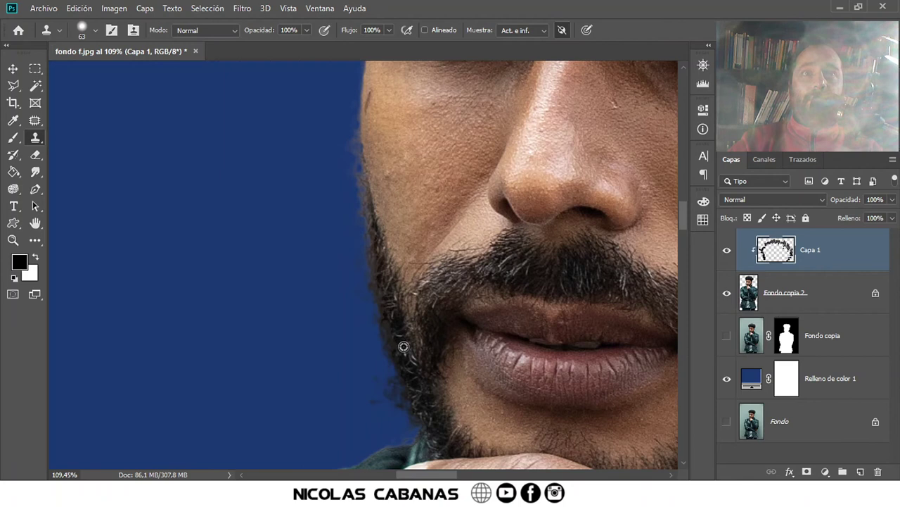
mouse_move(349, 225)
left_mouse_down()
mouse_move(354, 197)
mouse_move(342, 162)
mouse_move(336, 199)
mouse_move(342, 153)
mouse_move(328, 145)
left_mouse_up()
key("ctrl+z")
key("ctrl+z")
key("ctrl+z")
left_click_drag(352, 191, 358, 206)
key("ctrl+z")
left_click_drag(337, 110, 358, 268)
key("ctrl+z")
left_click_drag(373, 394, 409, 380)
key("ctrl+z")
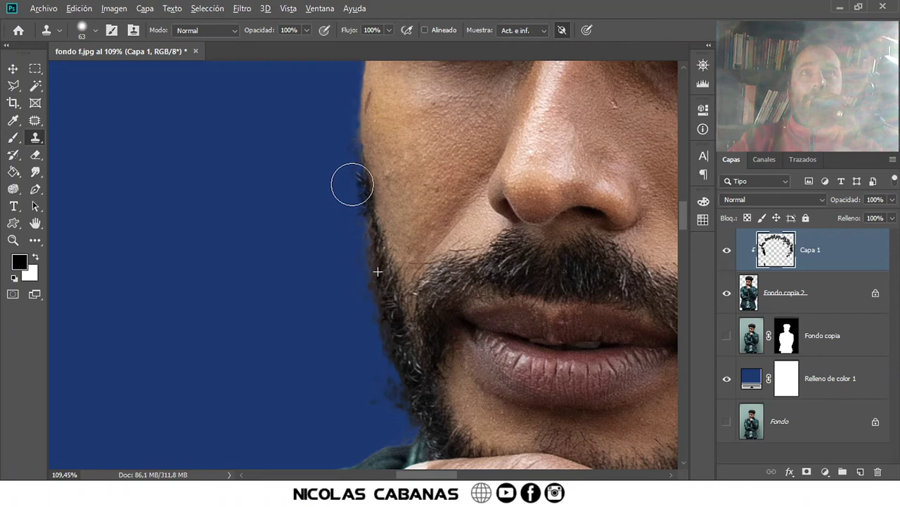
Clone dark beard along the cheek and jaw edges, undoing stray blobs near the chin
left_click_drag(338, 280, 360, 275)
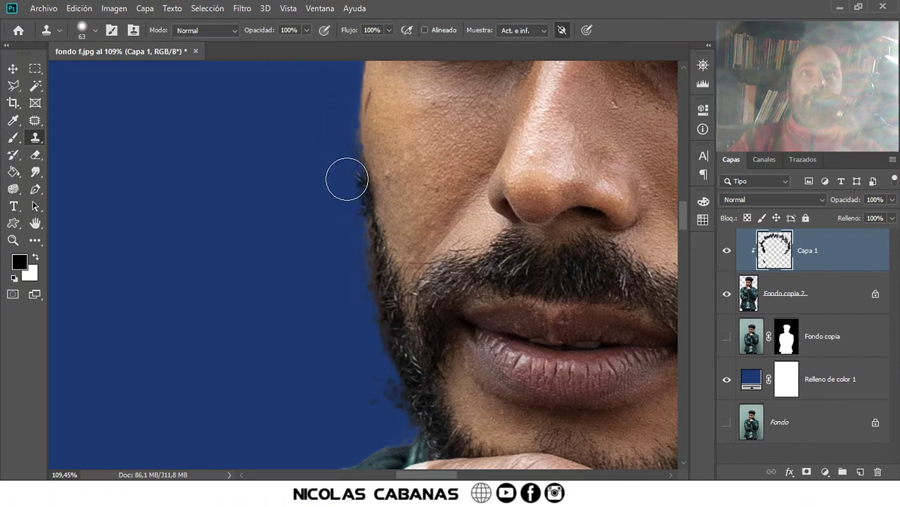
left_click_drag(339, 295, 378, 313)
key("ctrl+z")
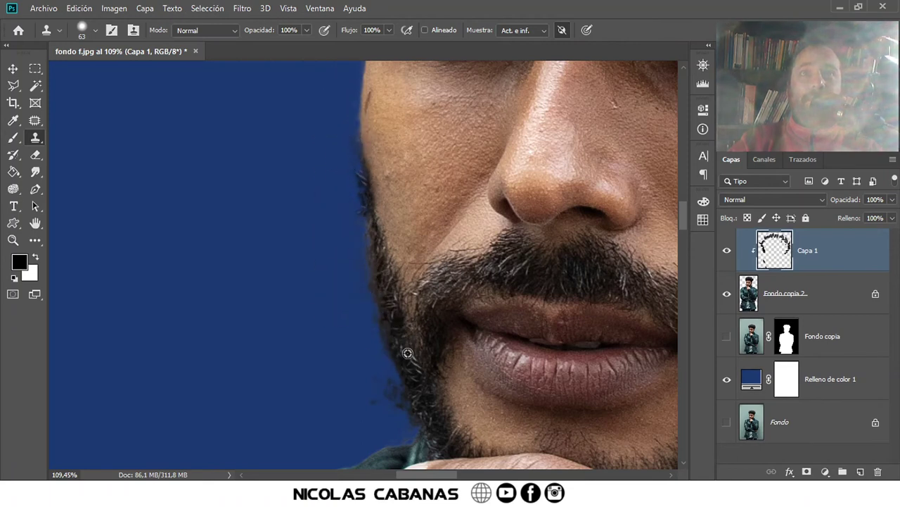
mouse_move(374, 393)
left_mouse_down()
mouse_move(361, 376)
mouse_move(393, 408)
left_mouse_up()
key("ctrl+z")
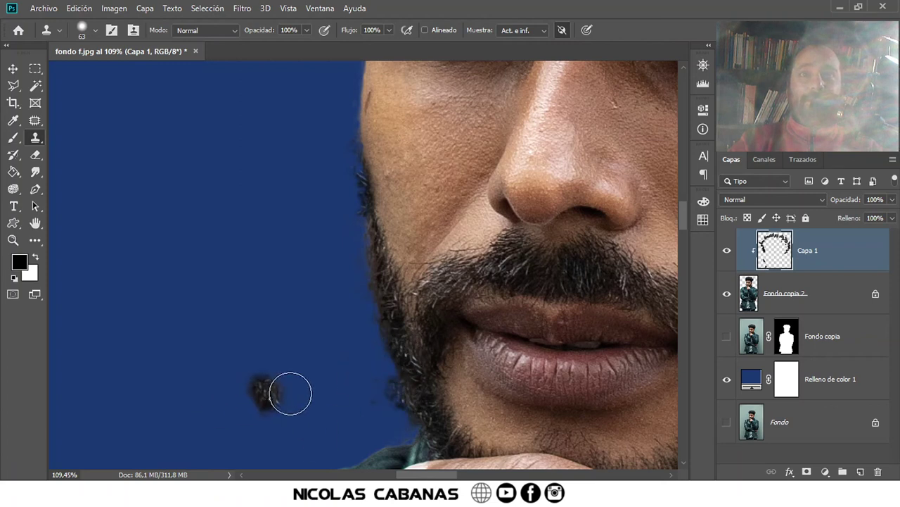
Zoom out to see the whole head, then zoom in on the upper-right hair
key("z")
left_click(373, 377, "alt")
mouse_move(498, 258)
left_mouse_down()
mouse_move(412, 301)
mouse_move(374, 354)
left_mouse_up()
left_click_drag(430, 168, 480, 138)
left_click_drag(382, 207, 604, 168)
left_click(604, 169)
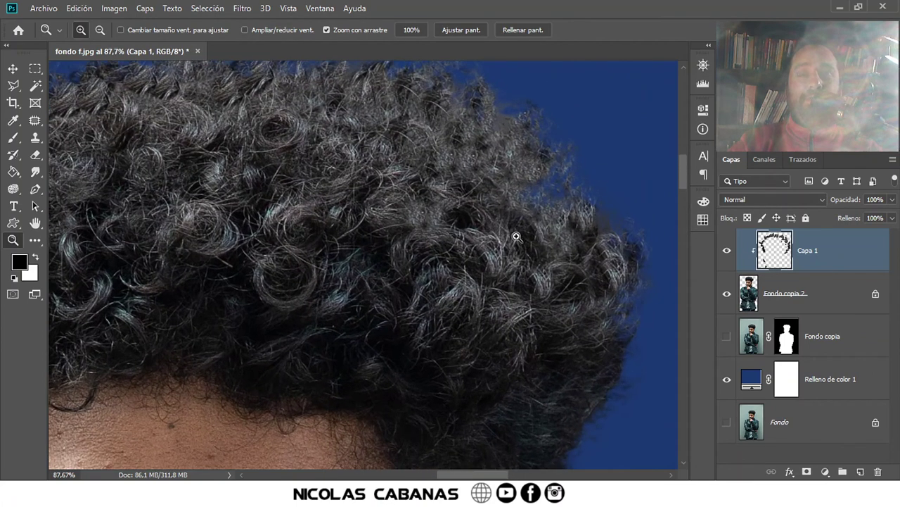
key("s")
key("bracketright")
key("bracketright")
key("bracketright")
key("ctrl+space")
mouse_move(433, 258)
left_mouse_down()
mouse_move(328, 275)
mouse_move(376, 235)
left_mouse_up()
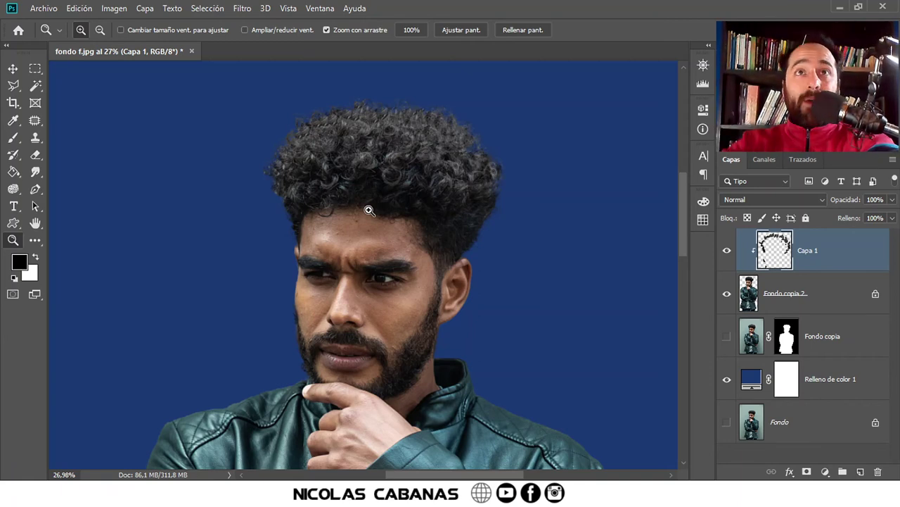
scroll(395, 317, "down", 2)
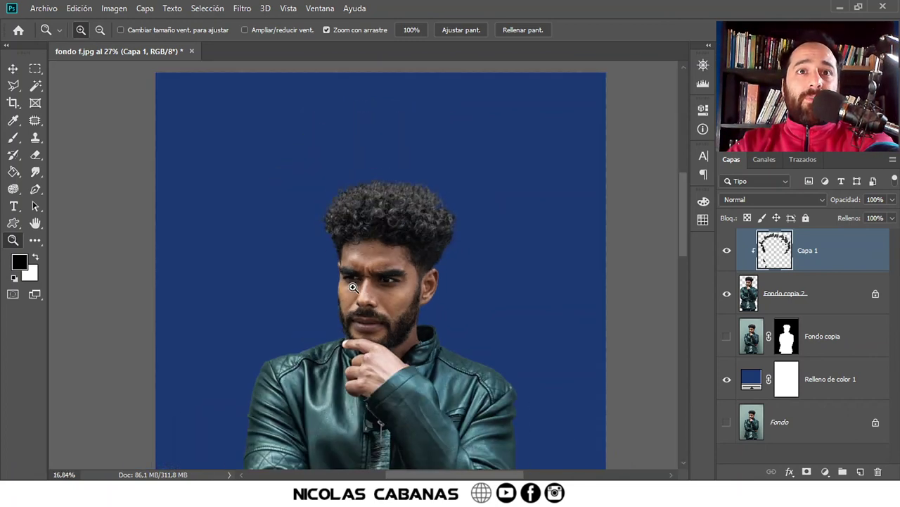
scroll(395, 334, "down", 2)
Change the Relleno de color 1 fill colour to magenta bf27d6 and zoom the view out
double_click(751, 378)
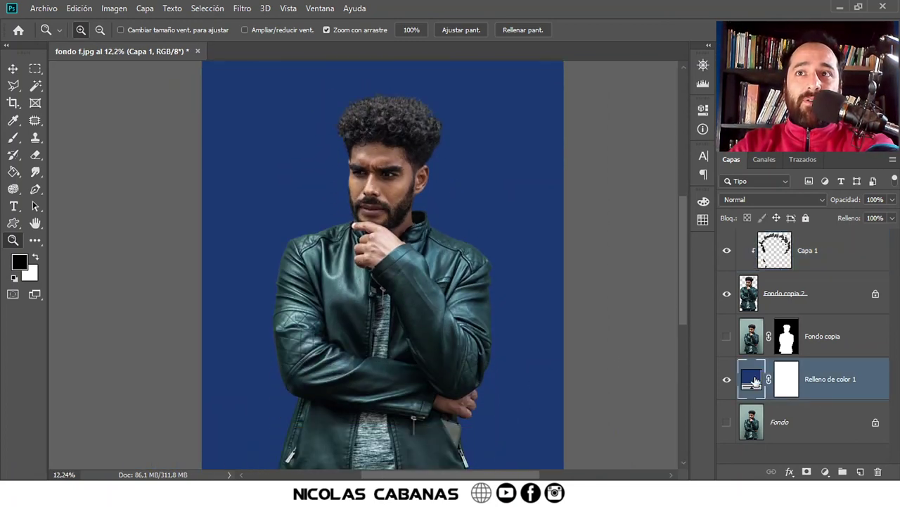
left_click(695, 213)
type("bf27d6")
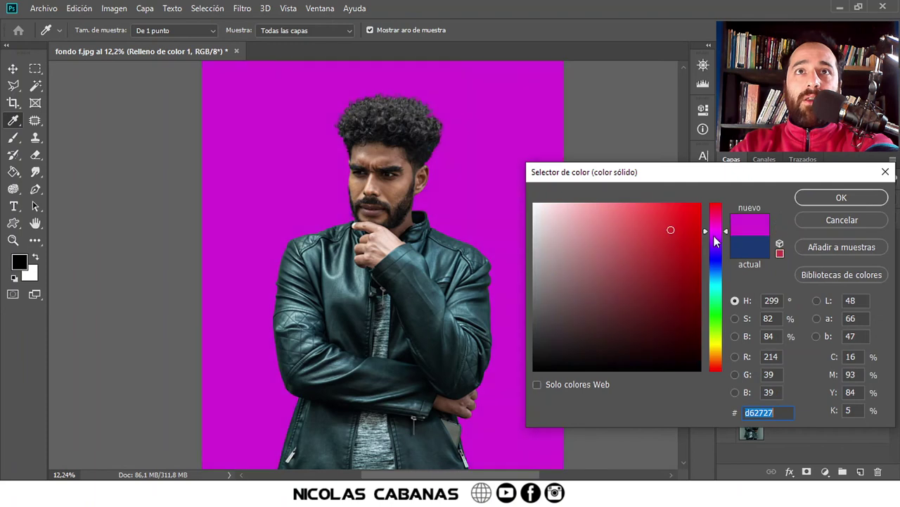
key("Return")
key("z")
scroll(412, 101, "up", 4)
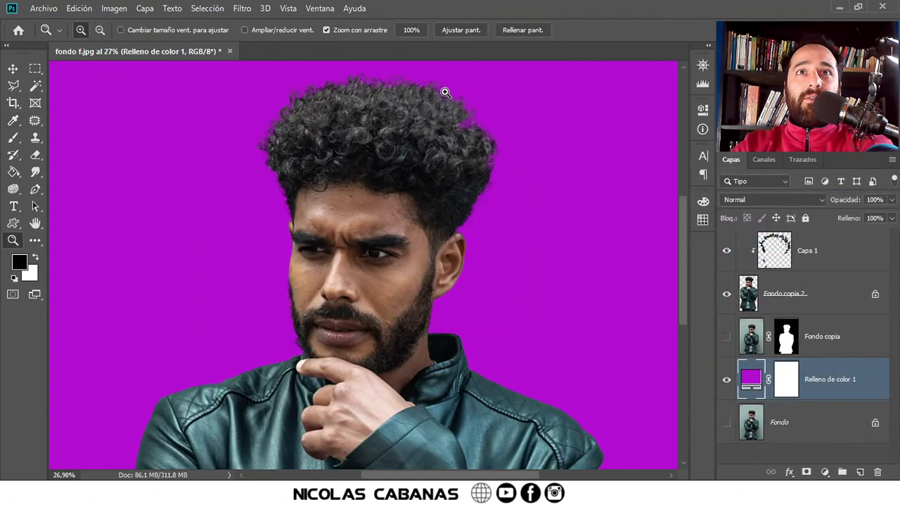
scroll(472, 226, "down", 3)
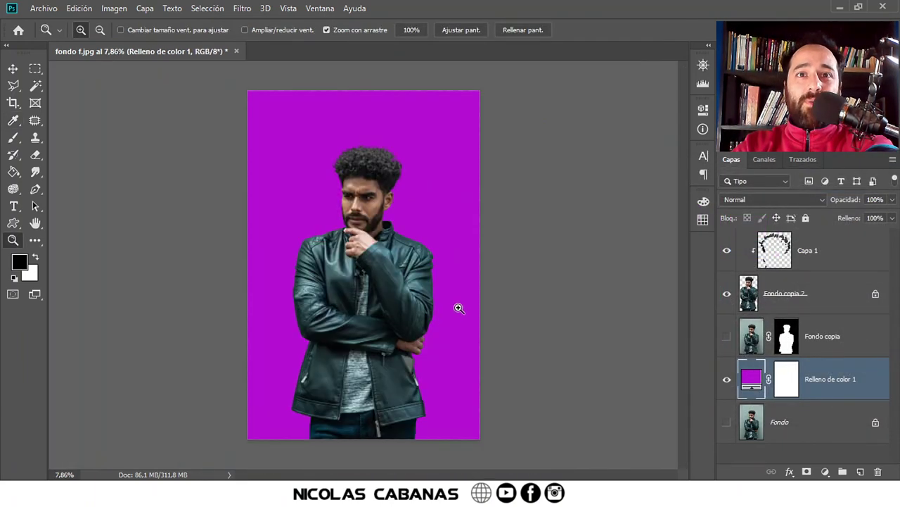